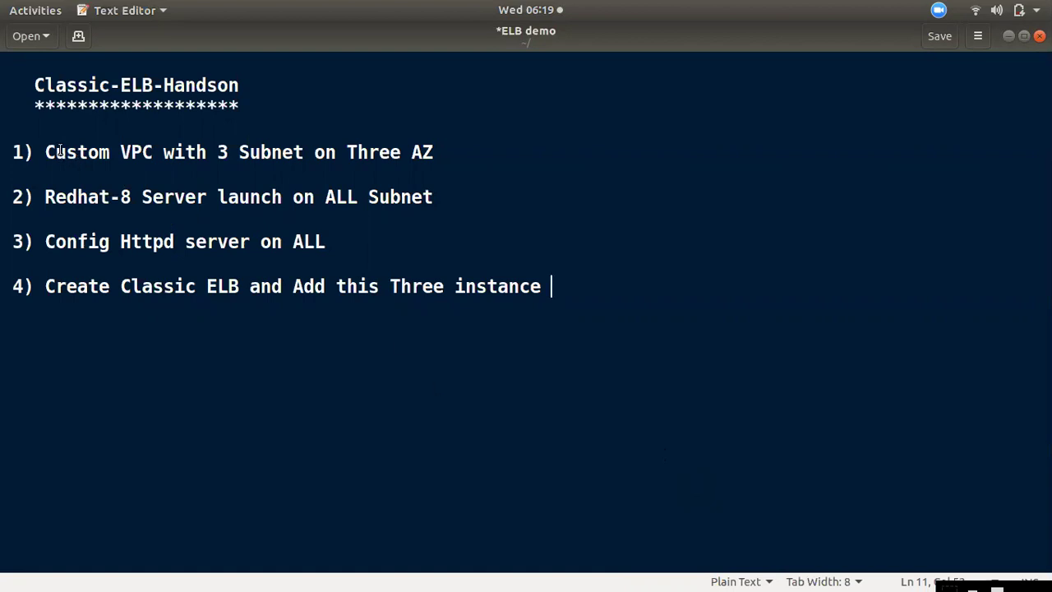
# - Review the Classic ELB hands-on plan: custom VPC with three subnets, Redhat-8 servers, httpd configuration and load balancer creation
pyautogui.moveTo(59, 152); pyautogui.dragTo(175, 169)
pyautogui.click(188, 177)
pyautogui.moveTo(208, 154); pyautogui.dragTo(289, 154)
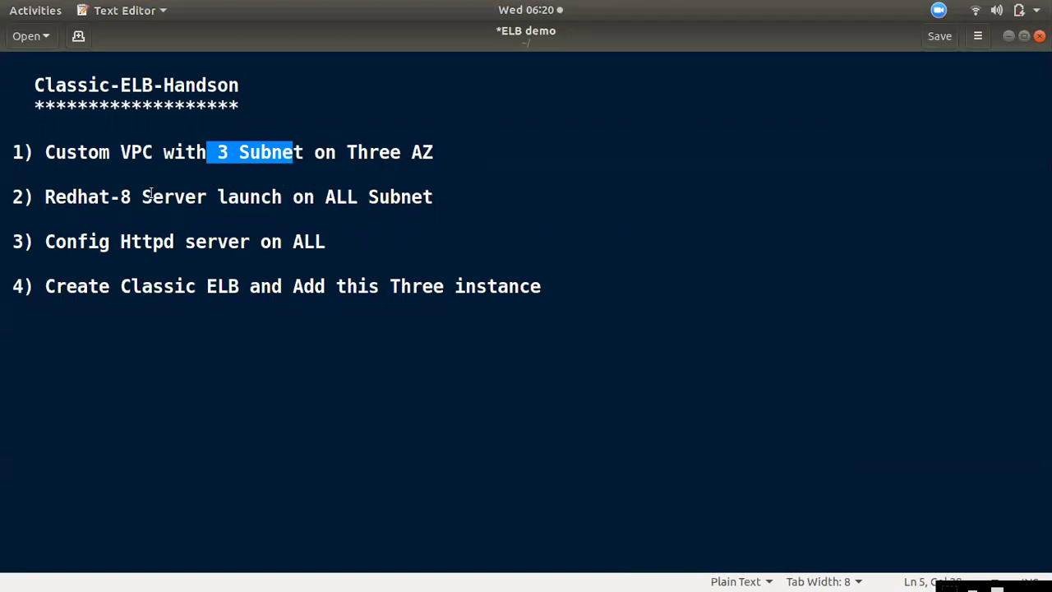
pyautogui.click(66, 219)
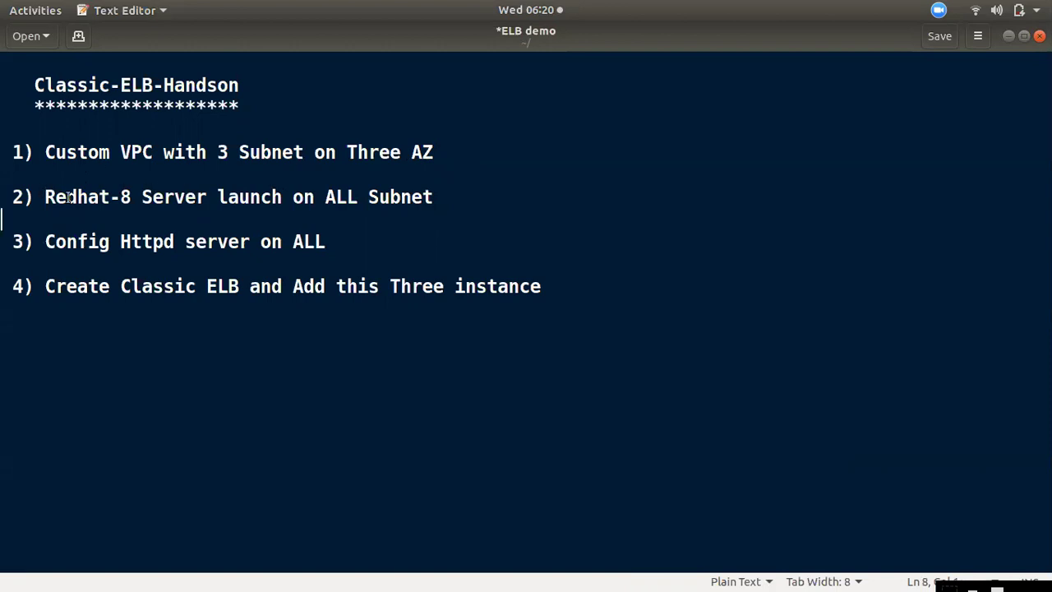
pyautogui.moveTo(66, 199); pyautogui.dragTo(163, 200)
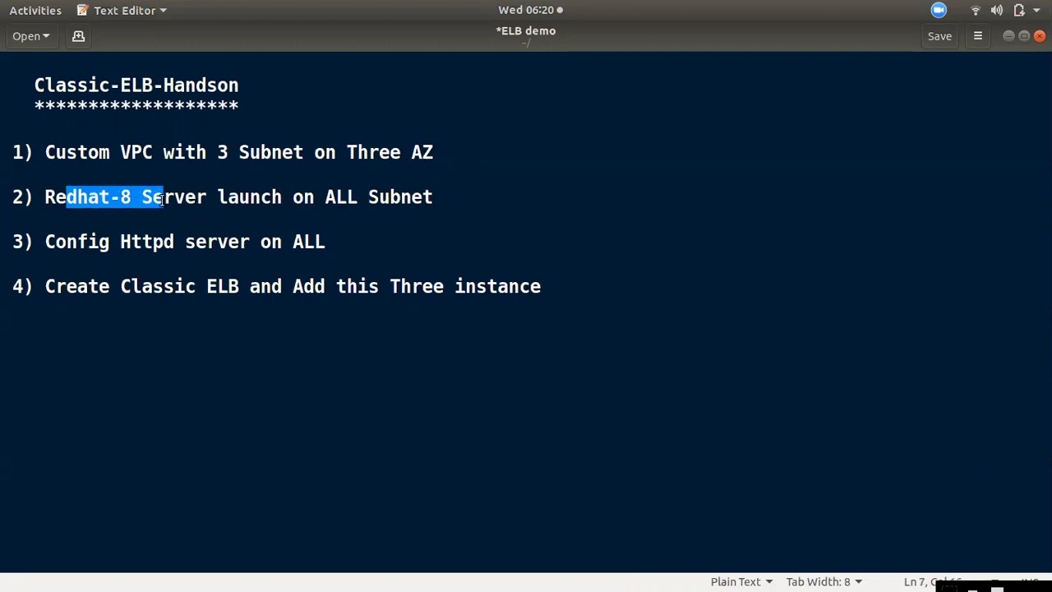
pyautogui.click(102, 215)
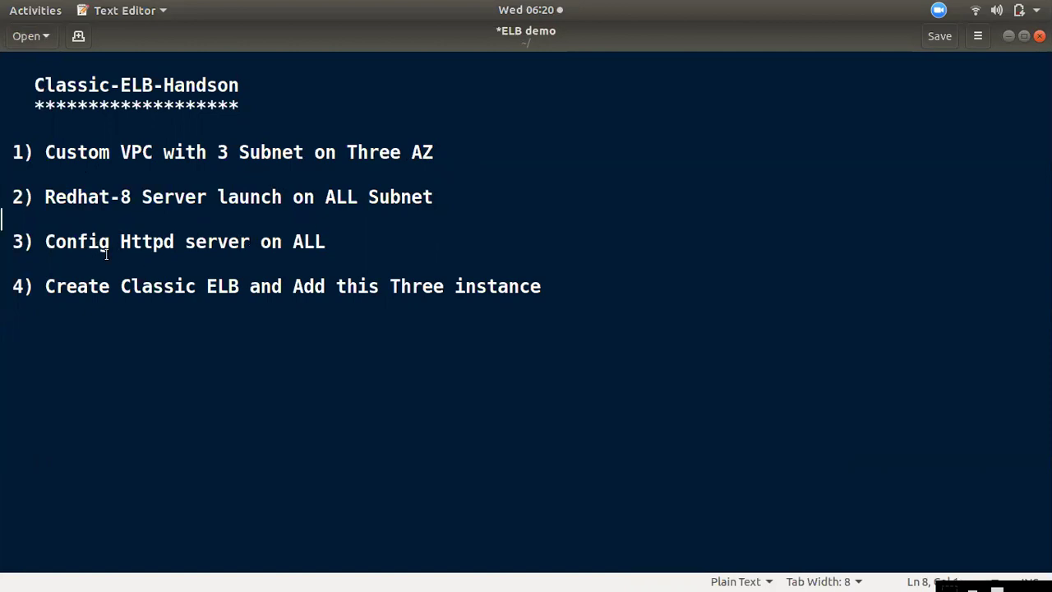
pyautogui.moveTo(102, 248); pyautogui.dragTo(250, 248)
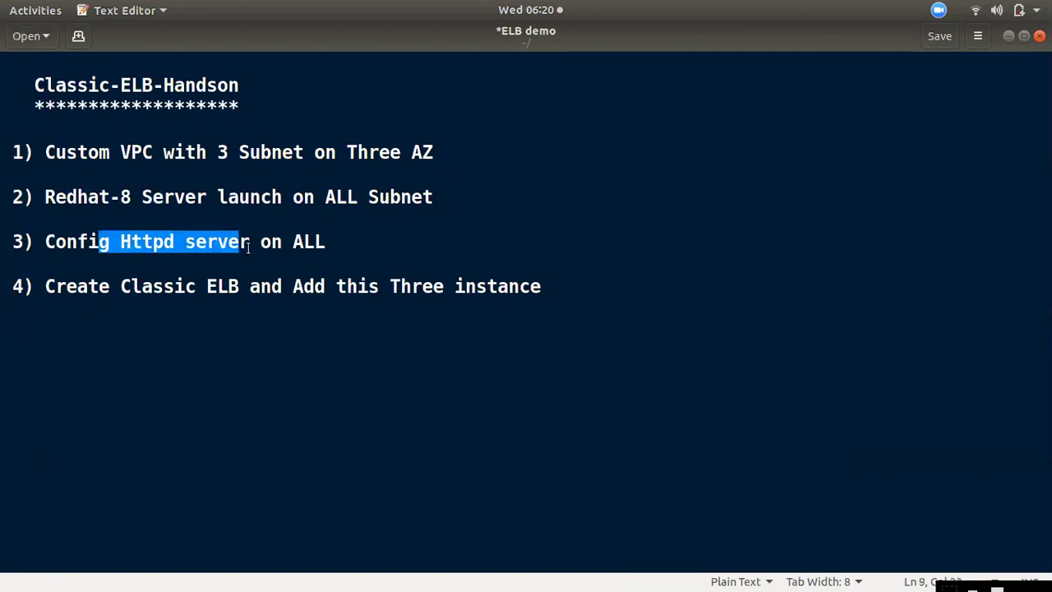
pyautogui.click(252, 323)
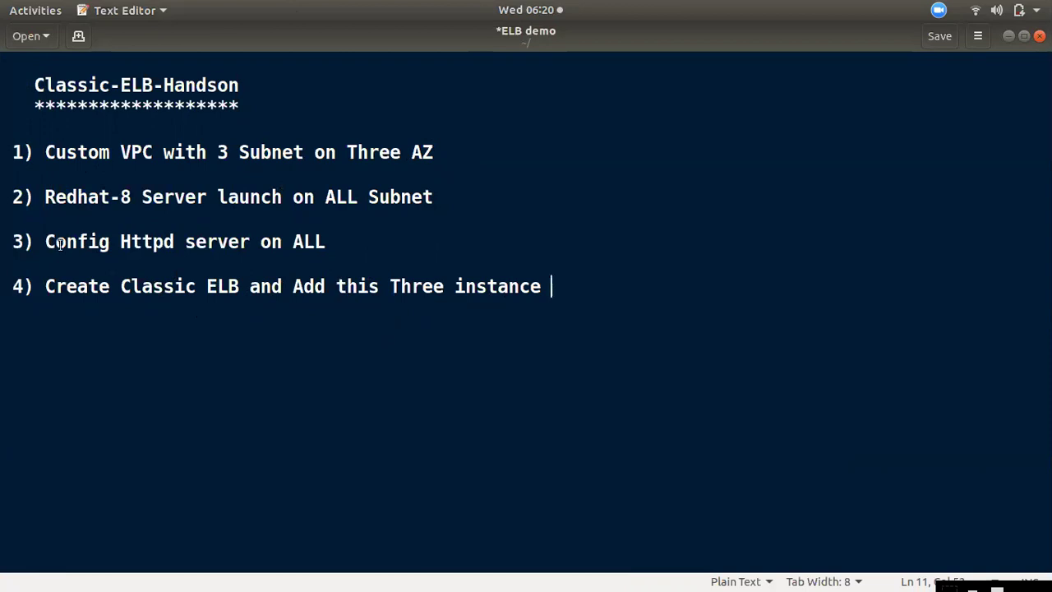
# - Switch to Firefox and examine the VPC list and the subnets with their CIDR ranges and availability zones
pyautogui.click(23, 109)
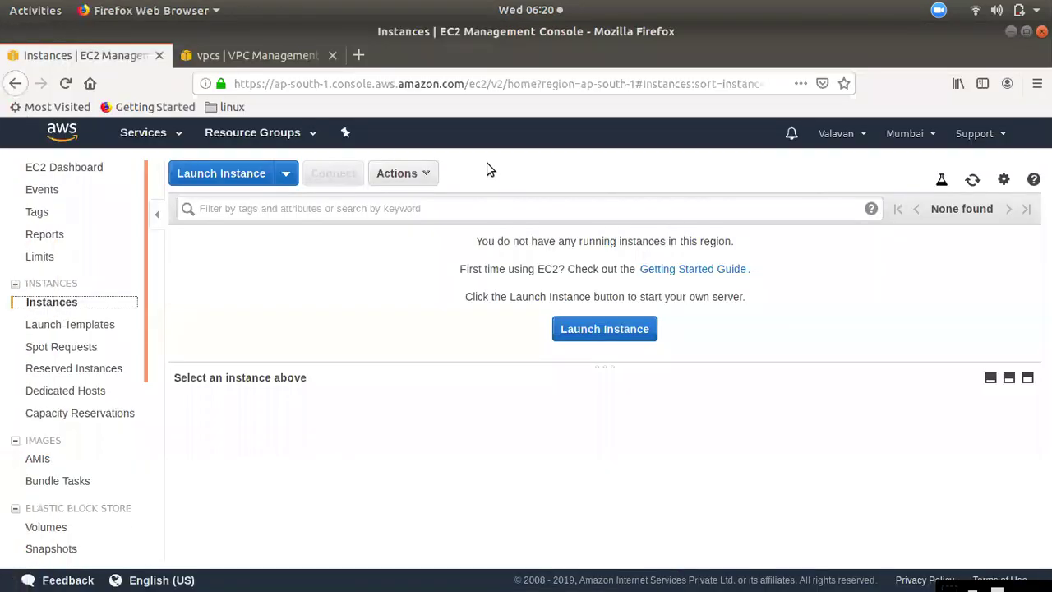
pyautogui.click(216, 59)
pyautogui.click(91, 56)
pyautogui.click(259, 52)
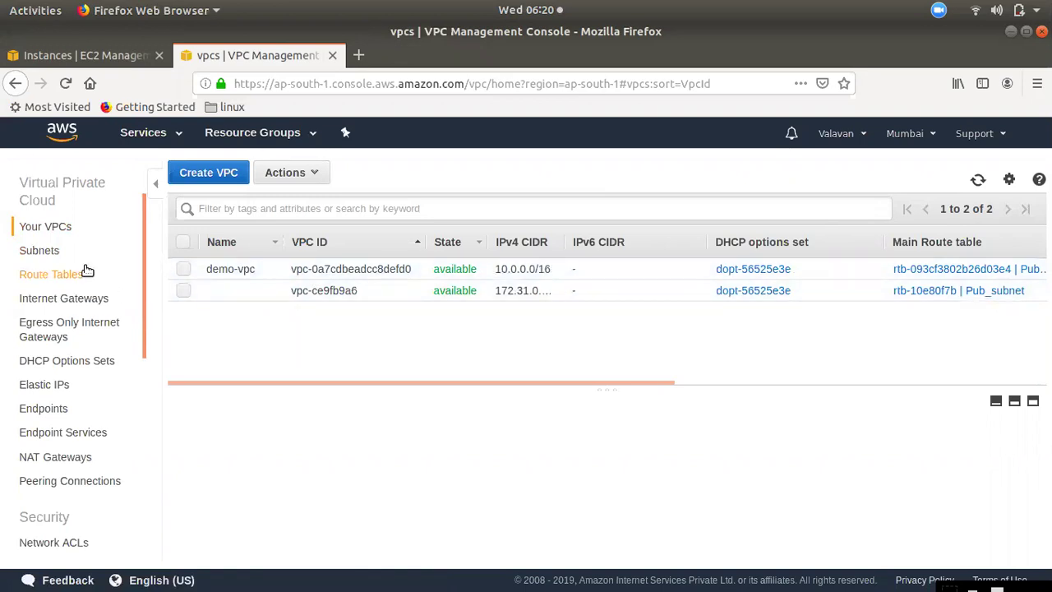
pyautogui.click(38, 250)
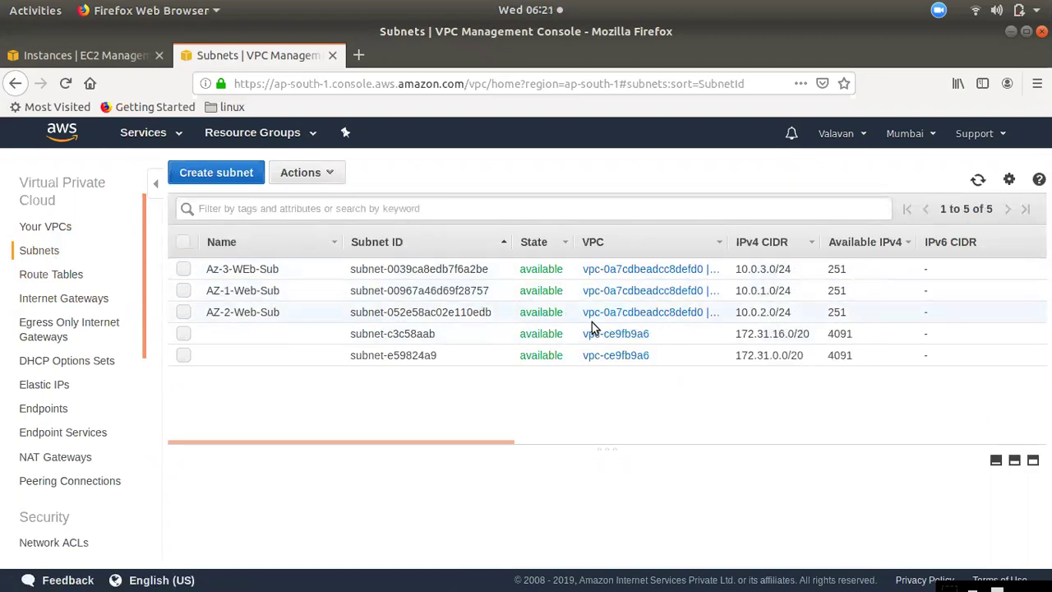
pyautogui.moveTo(503, 437); pyautogui.dragTo(736, 430)
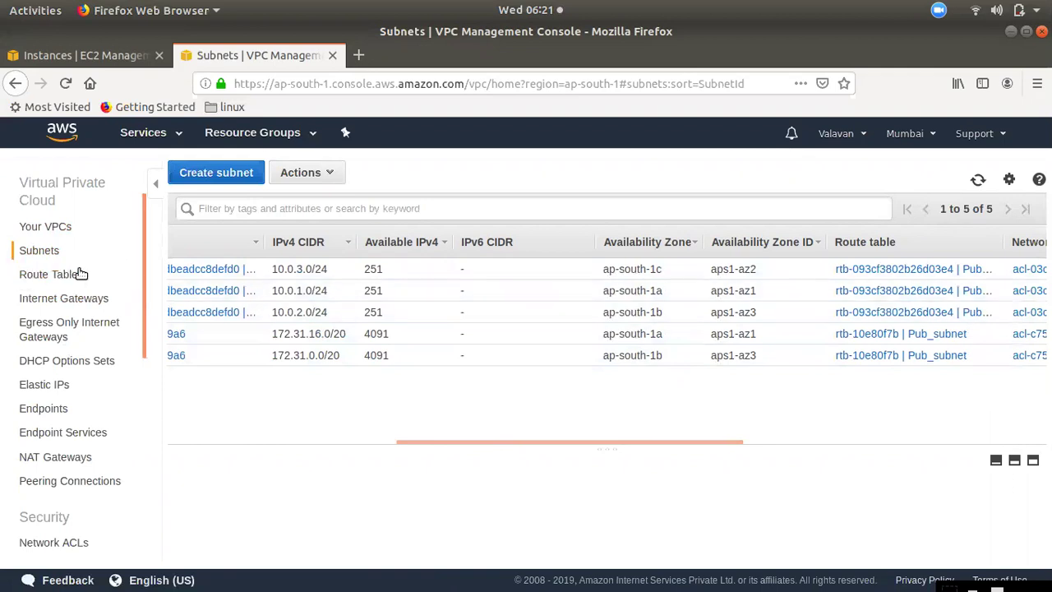
# - Examine the routes of the Pub-RT-Ec2 route table
pyautogui.click(49, 274)
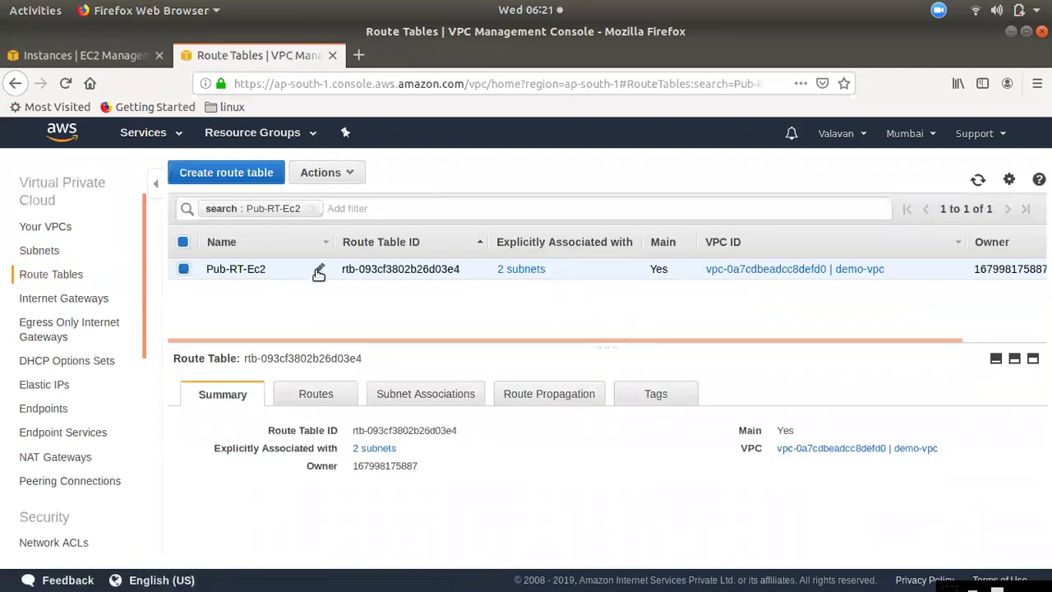
pyautogui.click(314, 394)
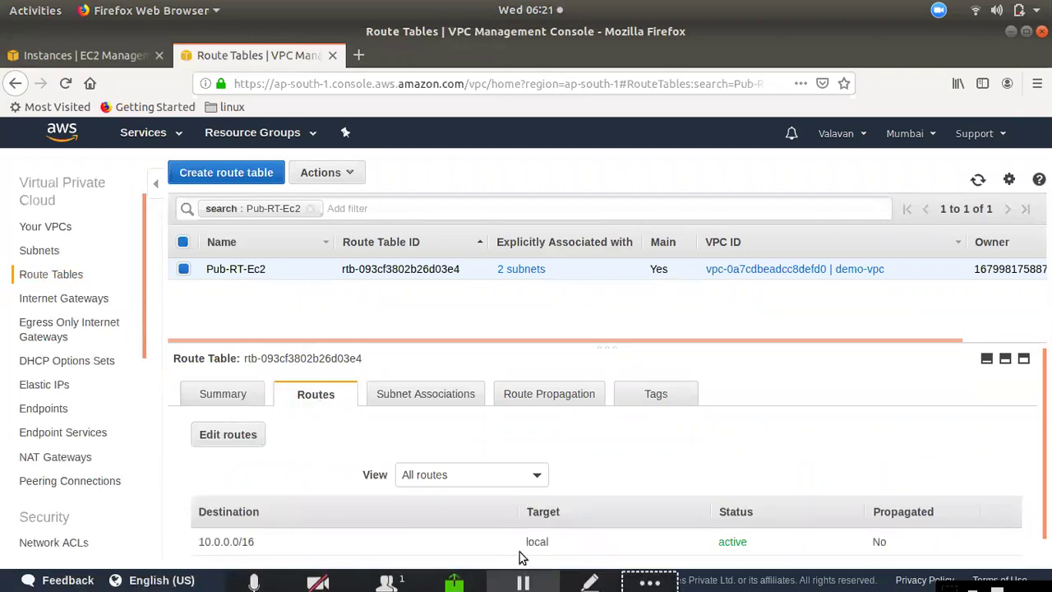
pyautogui.scroll(-1, 468, 469)
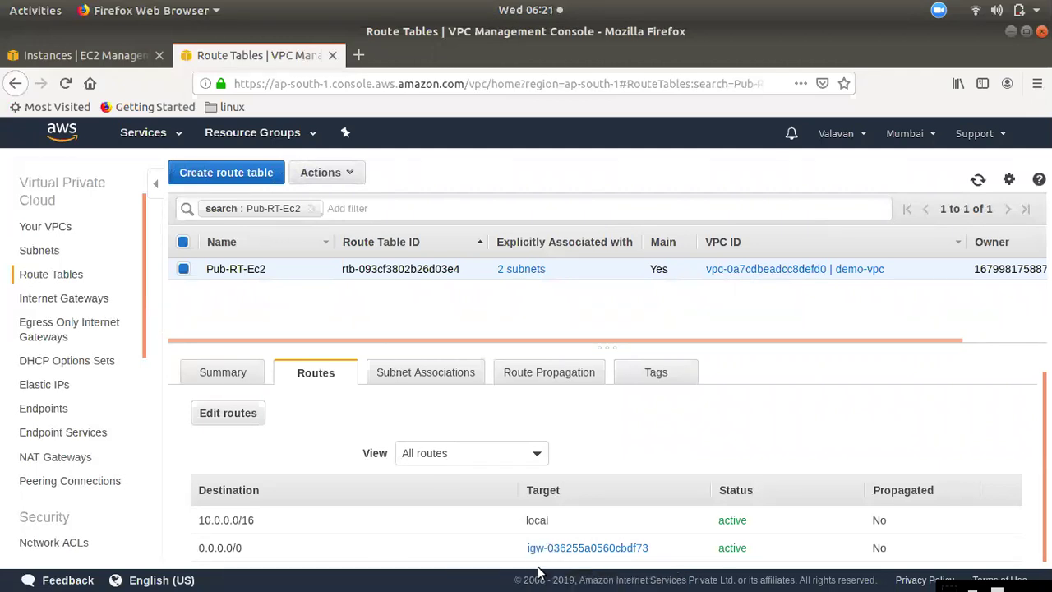
# - Associate the AZ-2-Web-Sub subnet with the Pub-RT-Ec2 route table, save, and check the associated subnets
pyautogui.click(427, 376)
pyautogui.click(297, 407)
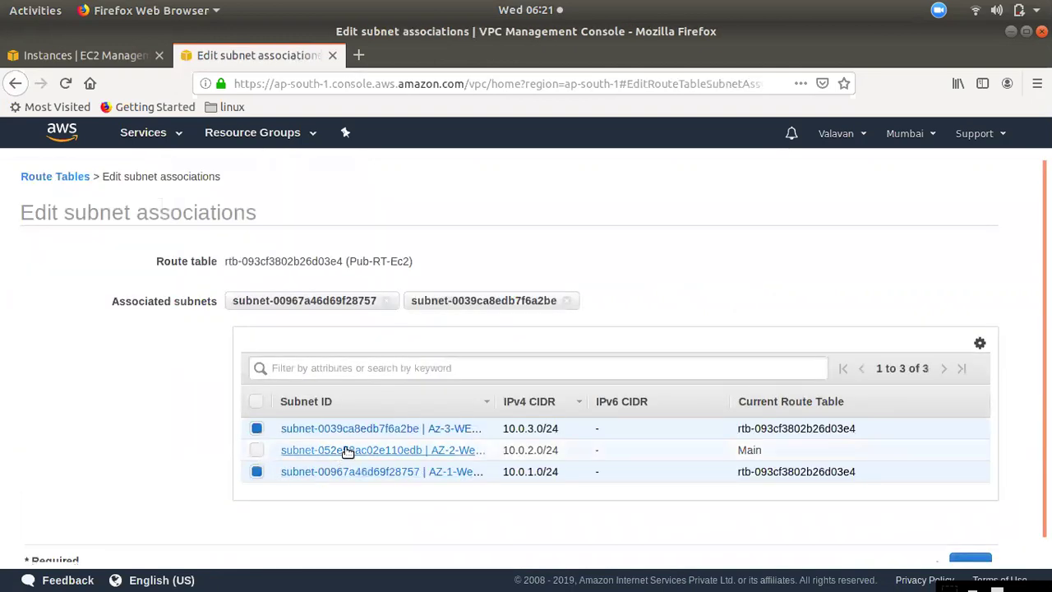
pyautogui.click(253, 451)
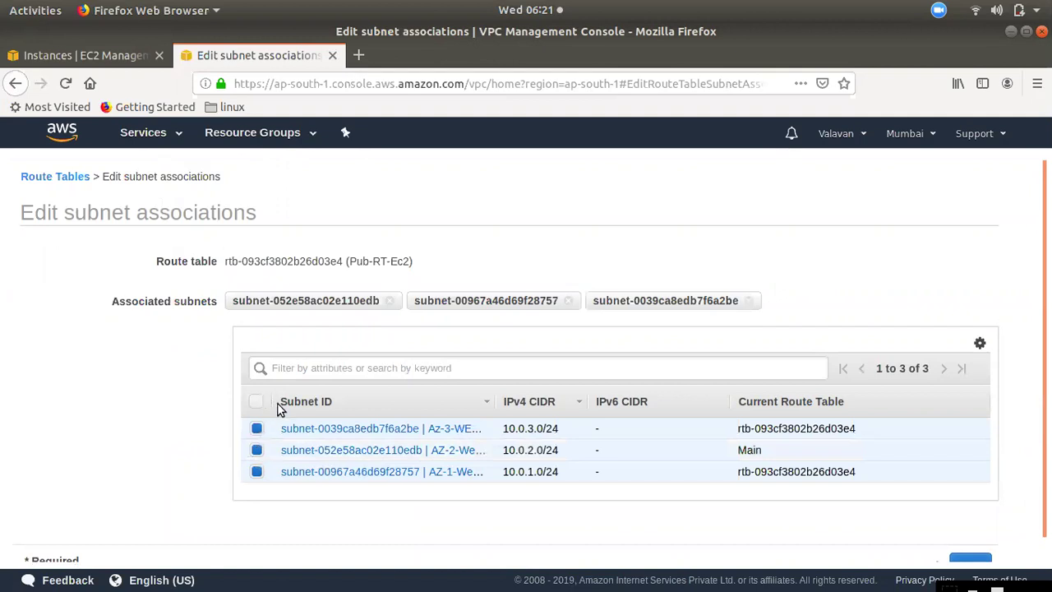
pyautogui.click(954, 562)
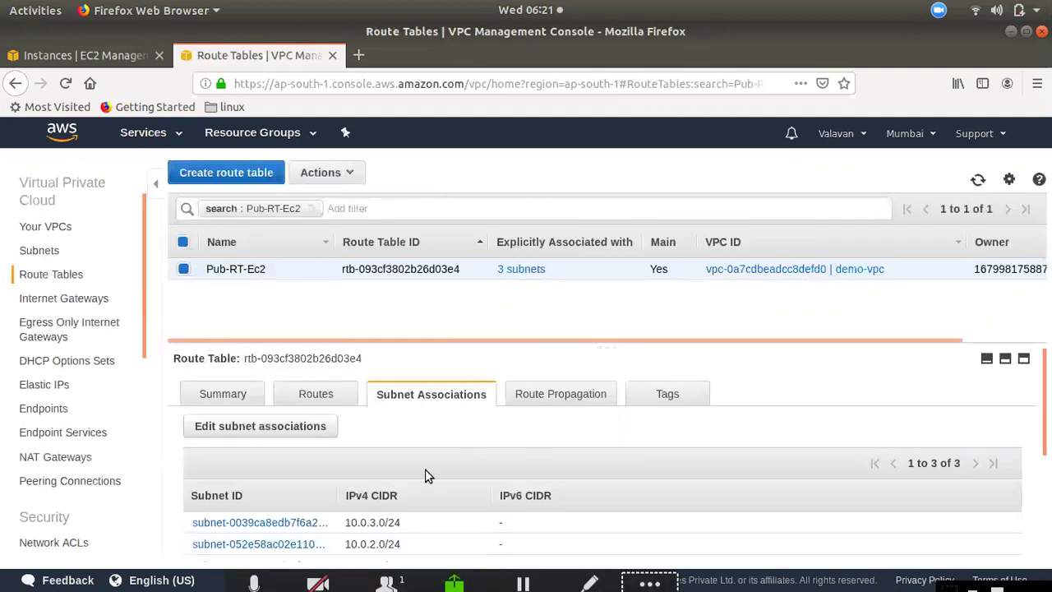
pyautogui.scroll(-3, 427, 475)
pyautogui.scroll(3, 448, 437)
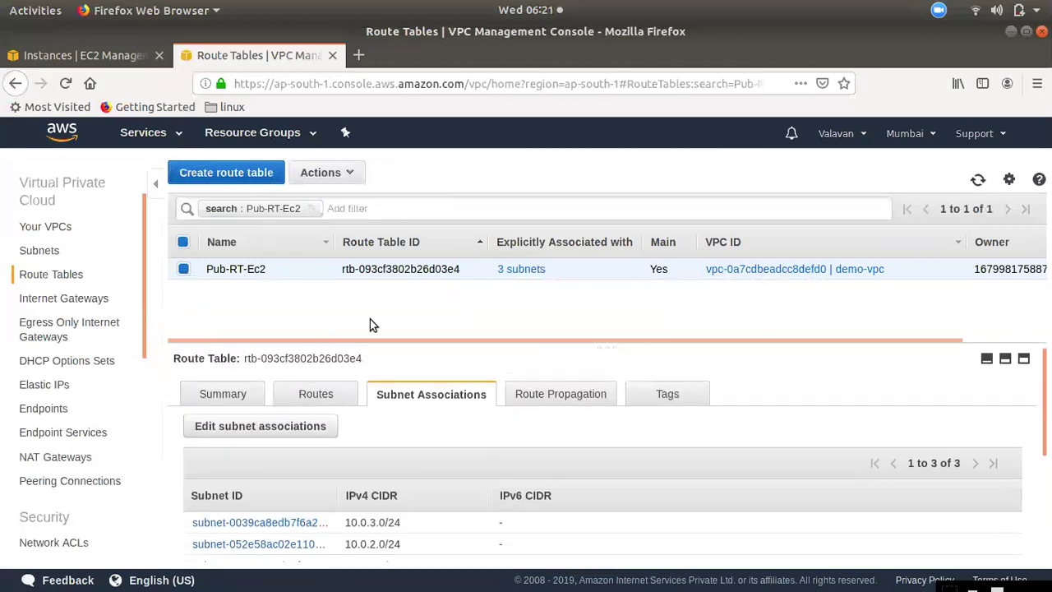
# - Start a new EC2 instance launch with the Red Hat Enterprise Linux 8 image and the t2.micro type
pyautogui.click(63, 58)
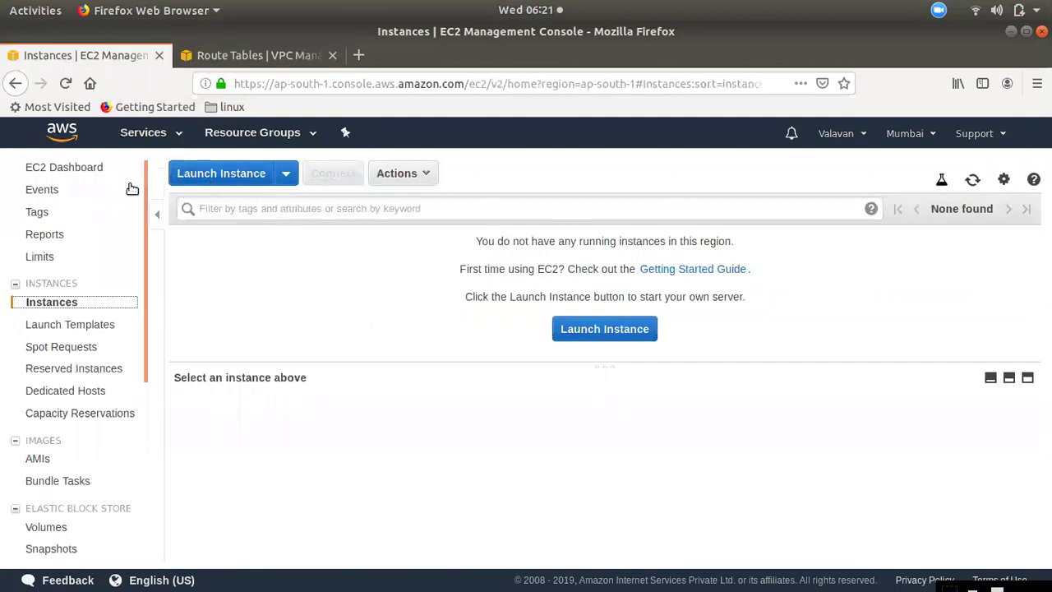
pyautogui.click(222, 176)
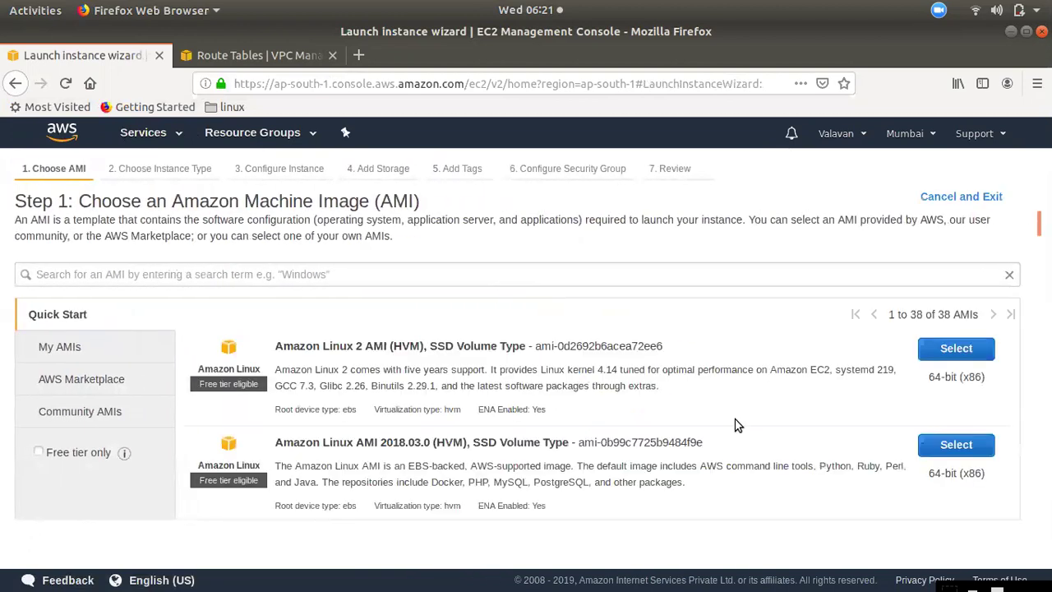
pyautogui.scroll(-4, 865, 420)
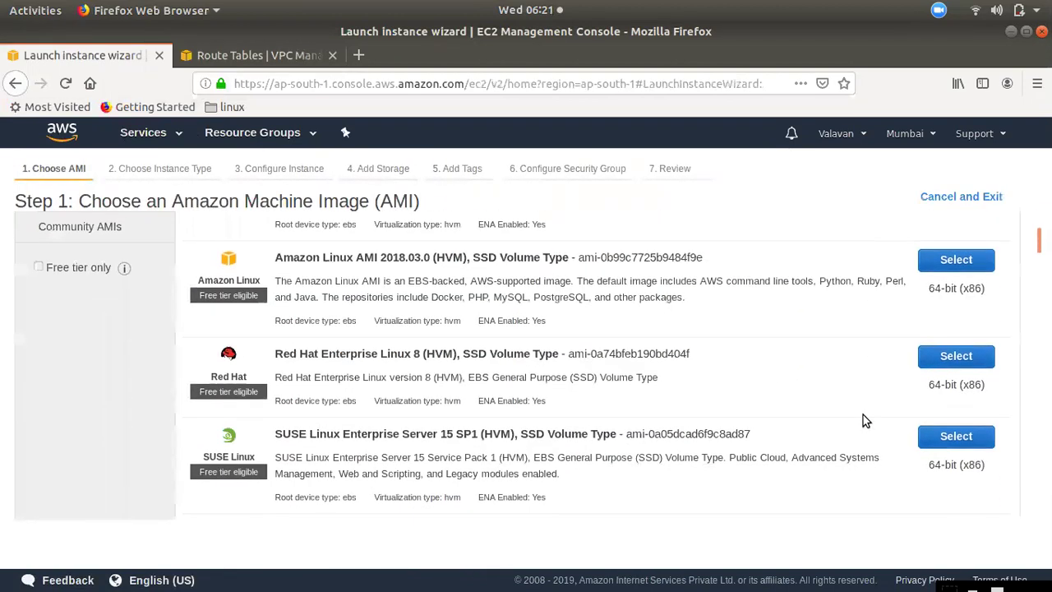
pyautogui.click(947, 359)
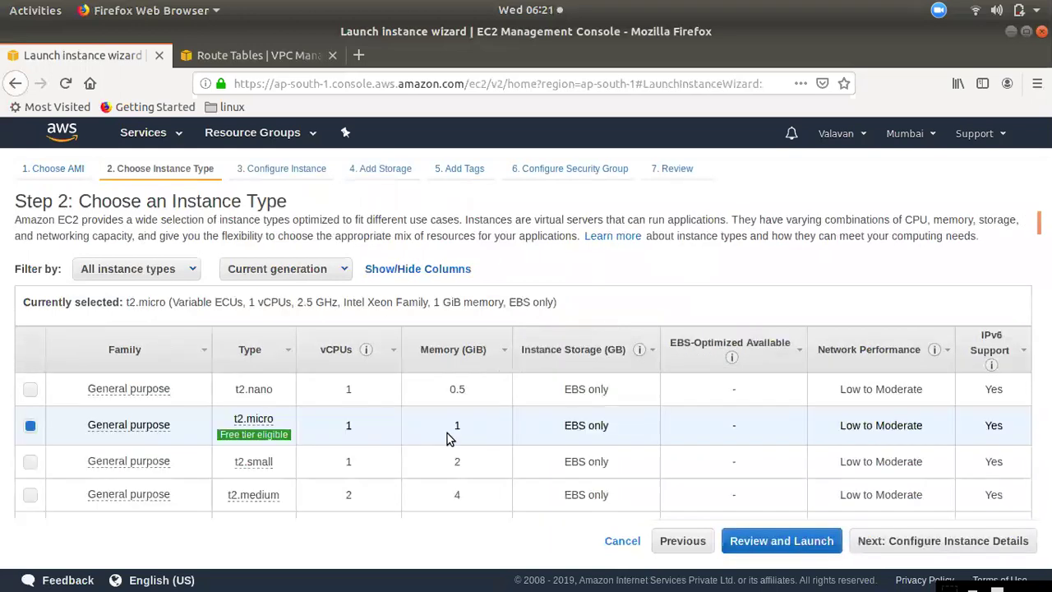
pyautogui.click(901, 545)
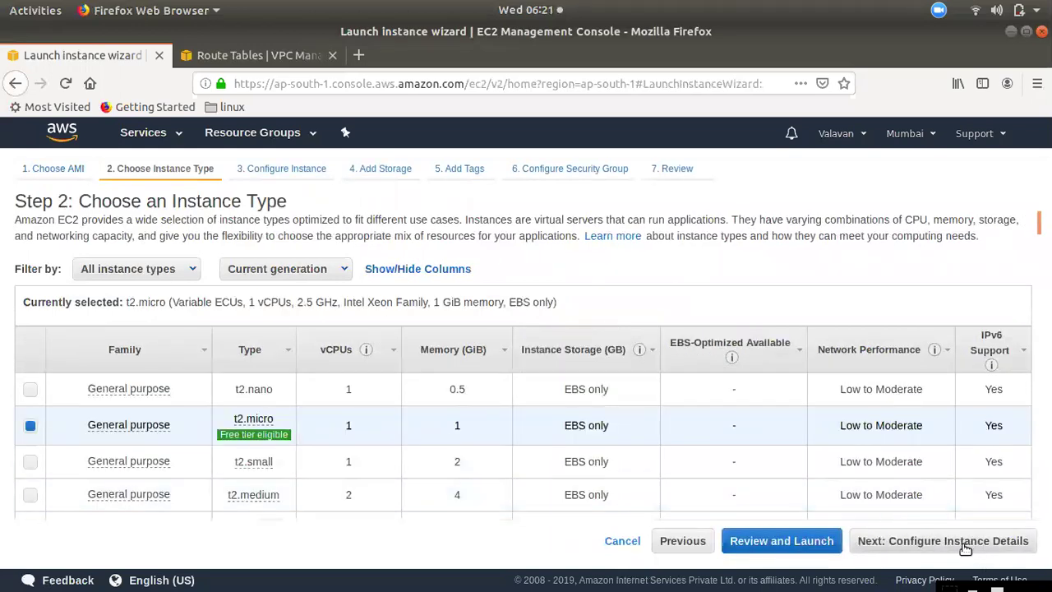
# - Place the instance in demo-vpc on the AZ-1-Web-Sub subnet, enable auto-assign public IP, and continue to storage
pyautogui.click(329, 343)
pyautogui.click(324, 363)
pyautogui.click(356, 371)
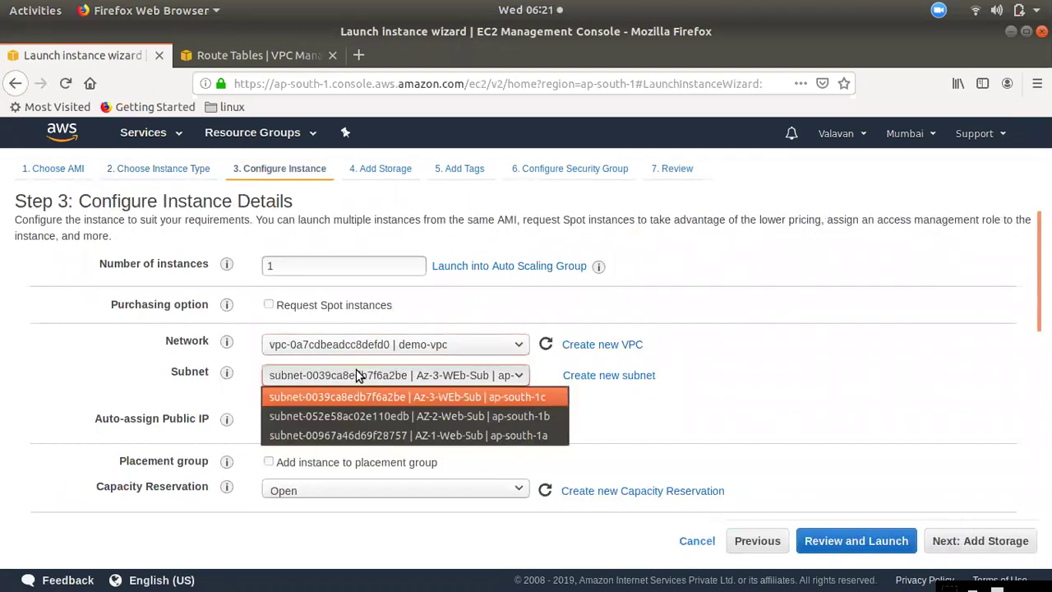
pyautogui.click(358, 433)
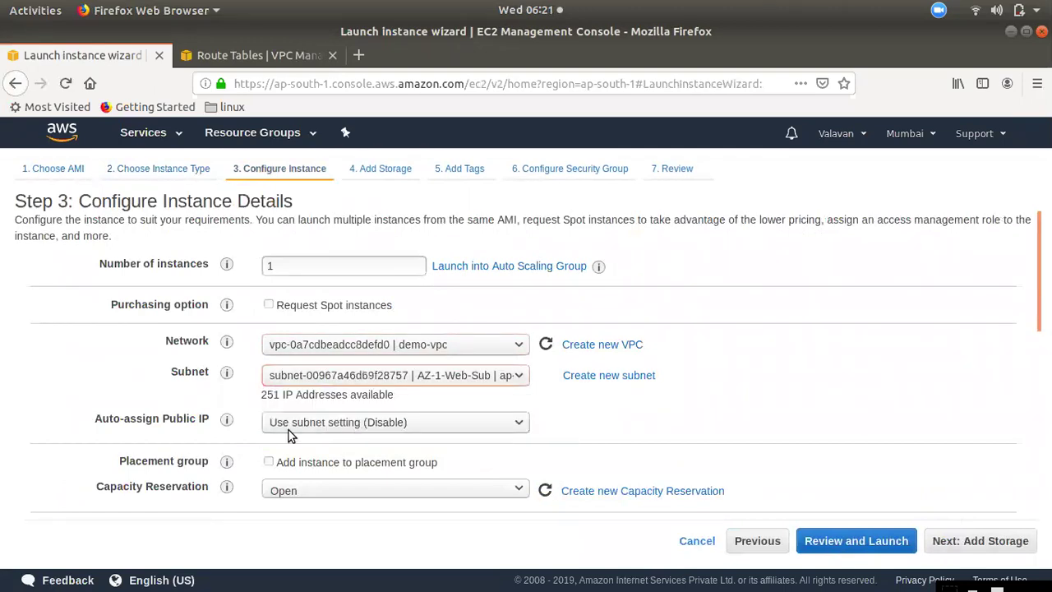
pyautogui.click(320, 425)
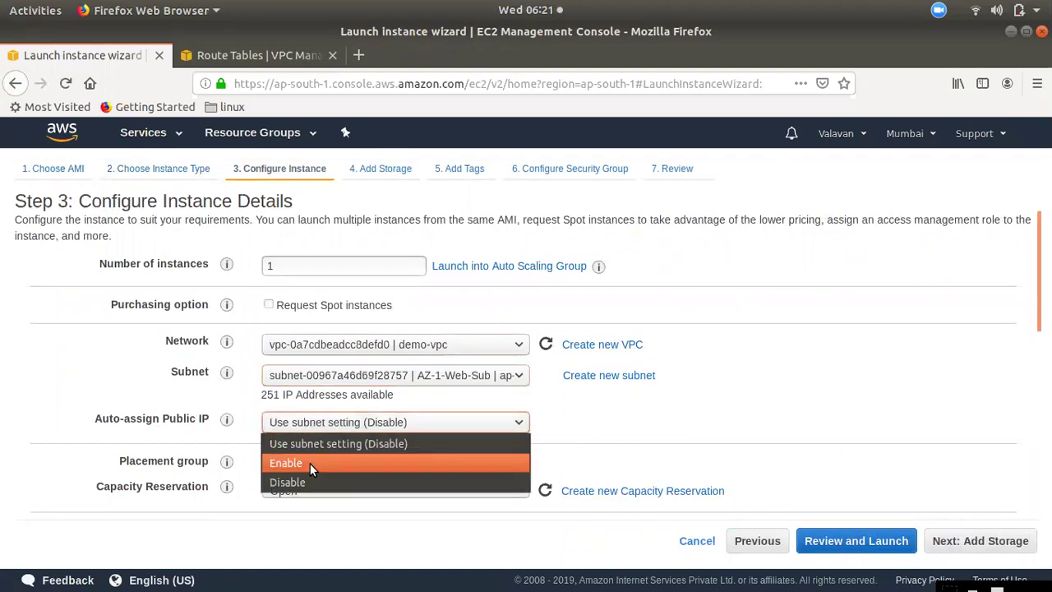
pyautogui.click(309, 462)
pyautogui.scroll(-5, 450, 491)
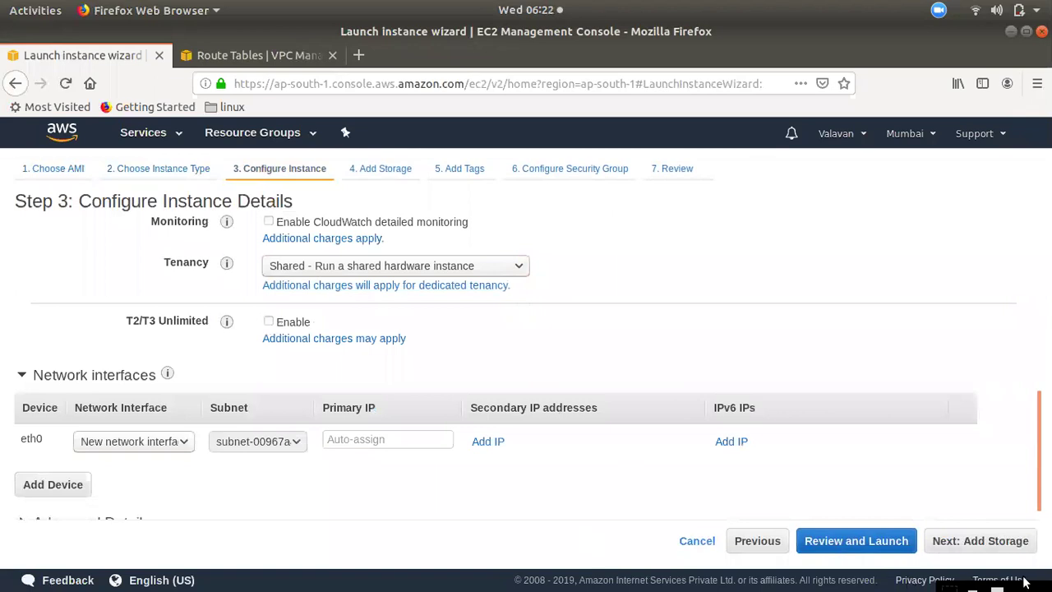
pyautogui.click(1013, 543)
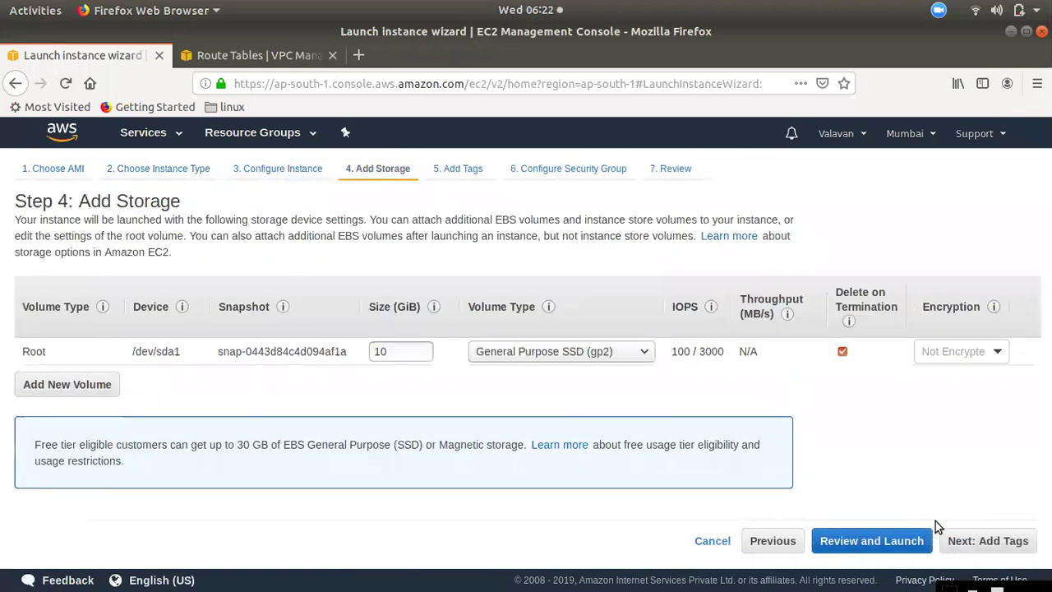
# - Keep the root volume at 10 GiB and continue to the security group settings without adding tags
pyautogui.hotkey('ctrl', 'a')
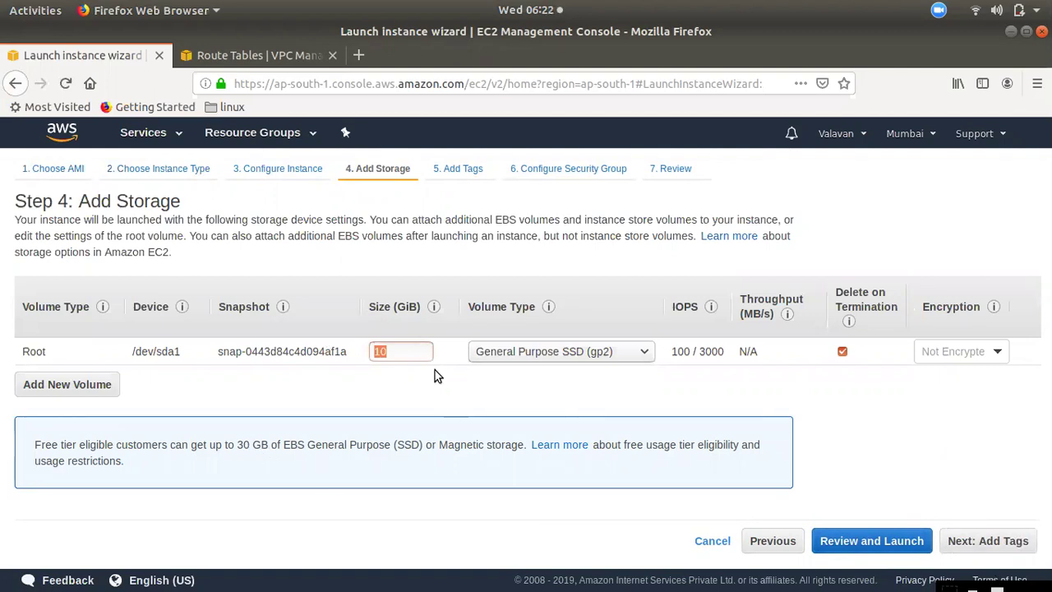
pyautogui.doubleClick(412, 352)
pyautogui.click(986, 546)
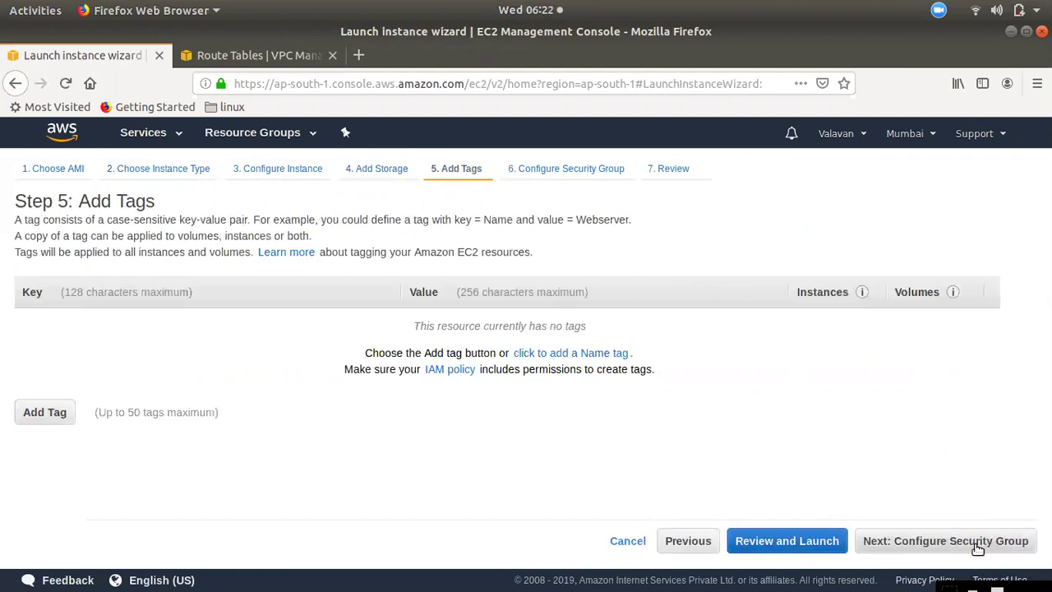
pyautogui.click(986, 545)
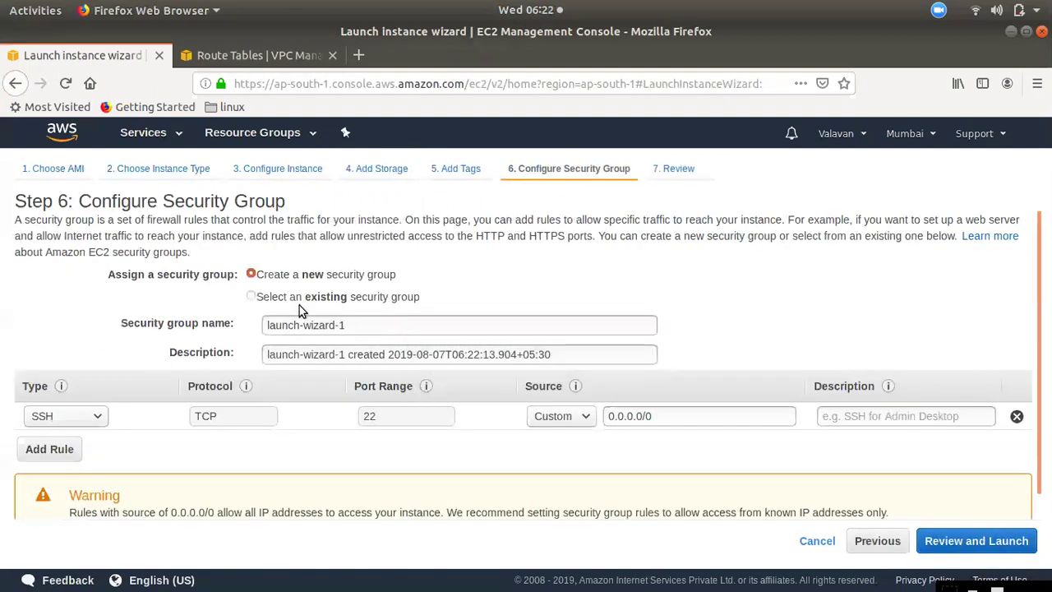
# - Assign the existing default security group, check its inbound rules, and proceed to the launch review
pyautogui.click(252, 296)
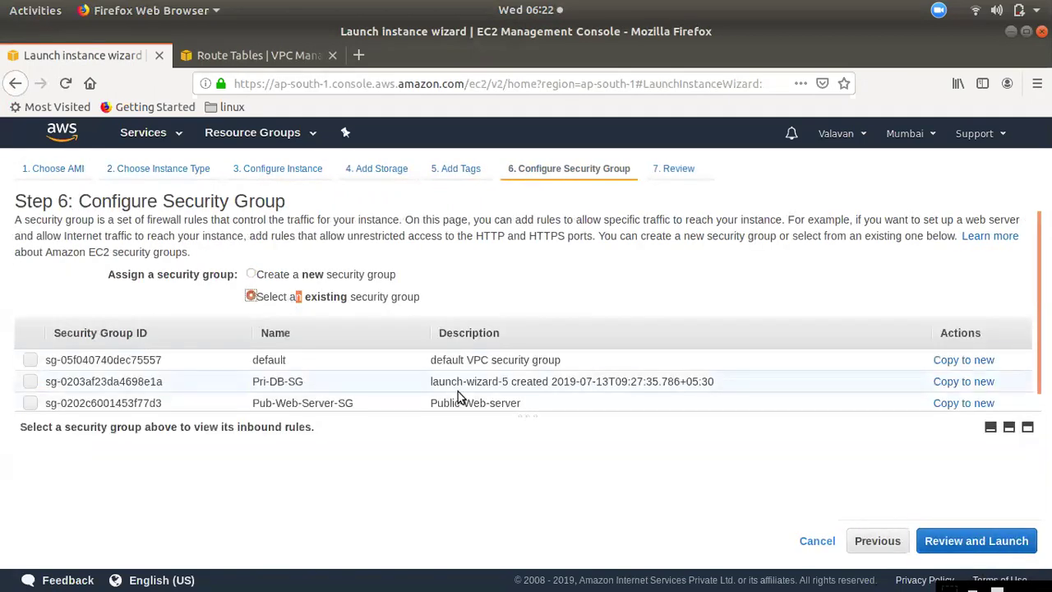
pyautogui.scroll(-1, 431, 392)
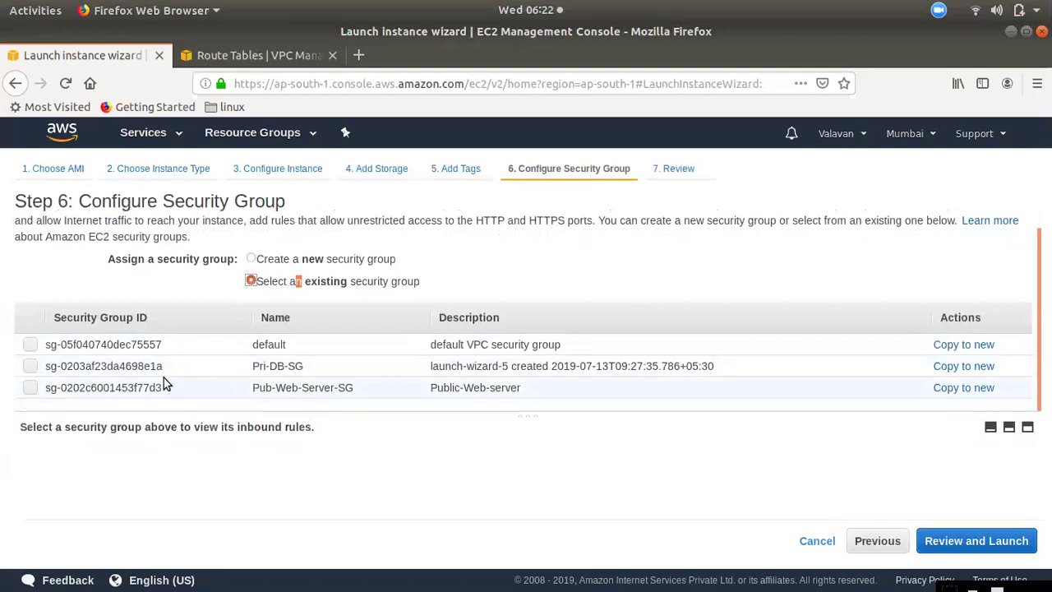
pyautogui.click(31, 345)
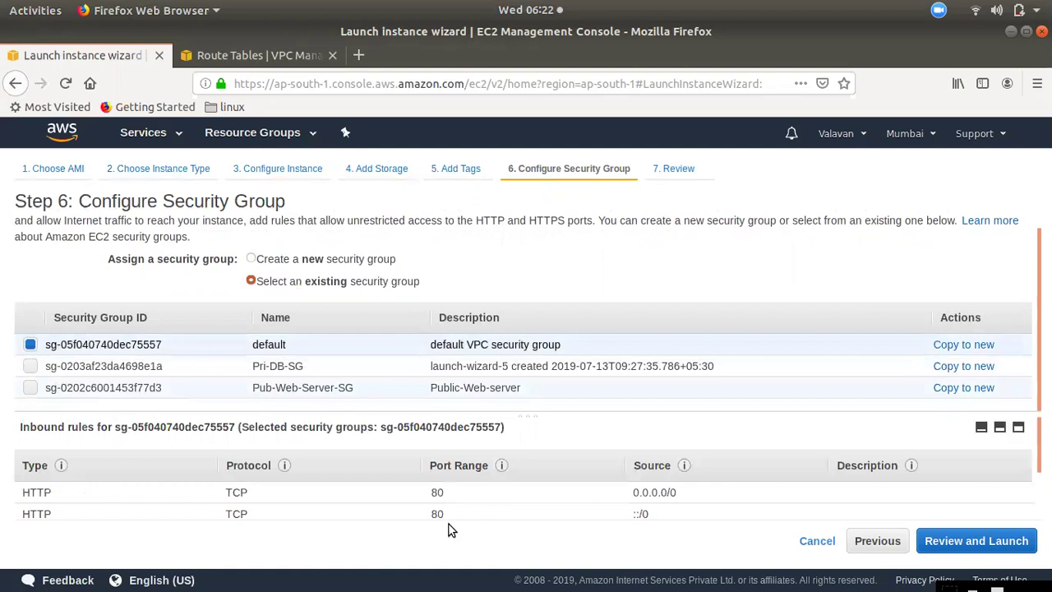
pyautogui.scroll(-3, 443, 515)
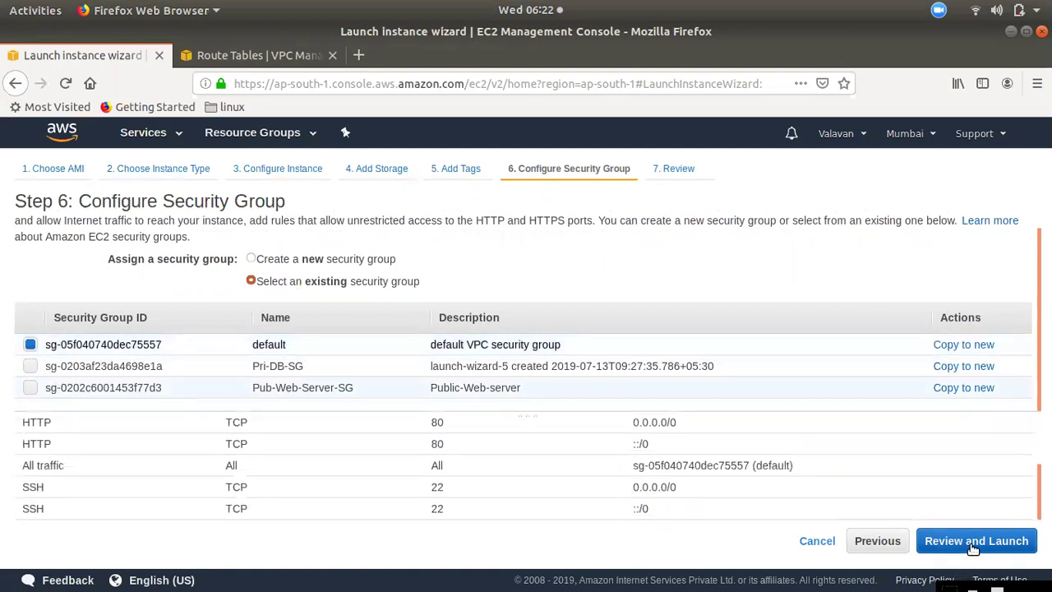
pyautogui.click(973, 544)
# - Launch the reviewed instance with the existing newkey key pair, acknowledging access to its private key file
pyautogui.click(1014, 530)
pyautogui.click(390, 412)
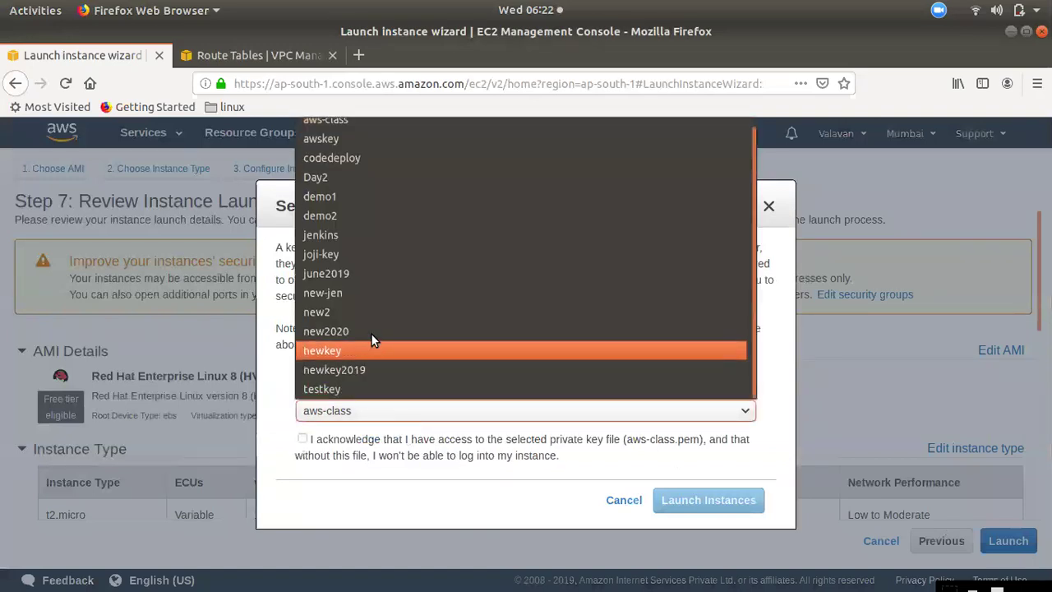
pyautogui.click(363, 350)
pyautogui.click(302, 437)
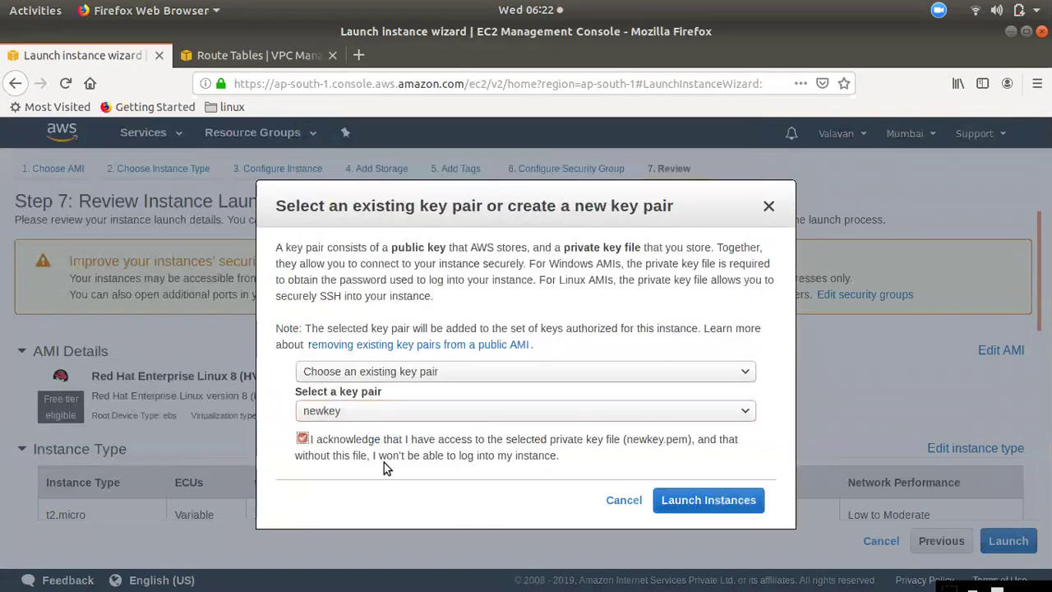
pyautogui.click(742, 501)
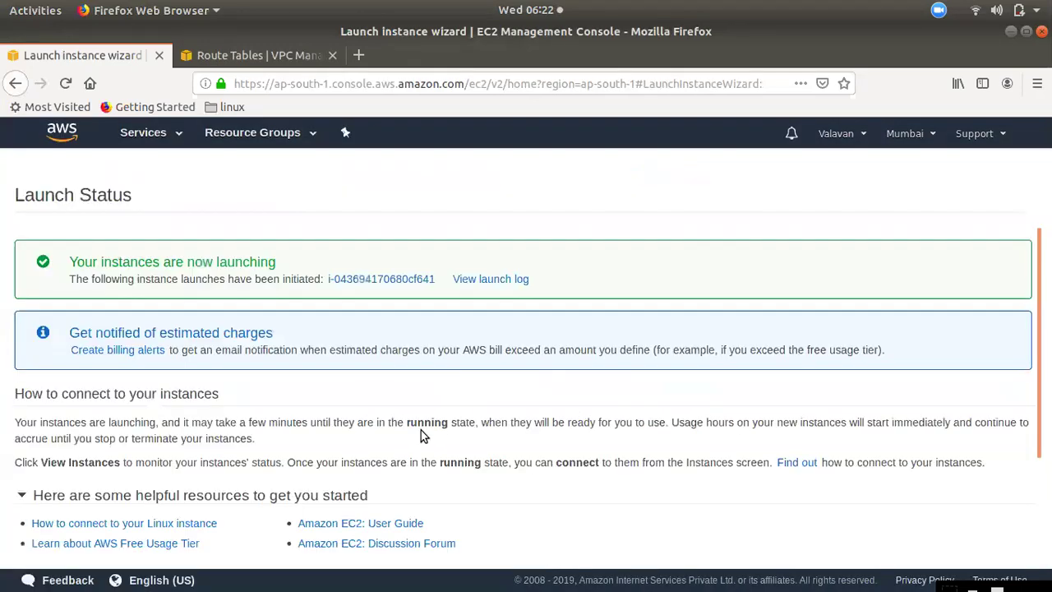
# - Start a second EC2 instance launch with the Red Hat Enterprise Linux 8 image and the t2.micro type
pyautogui.click(381, 278)
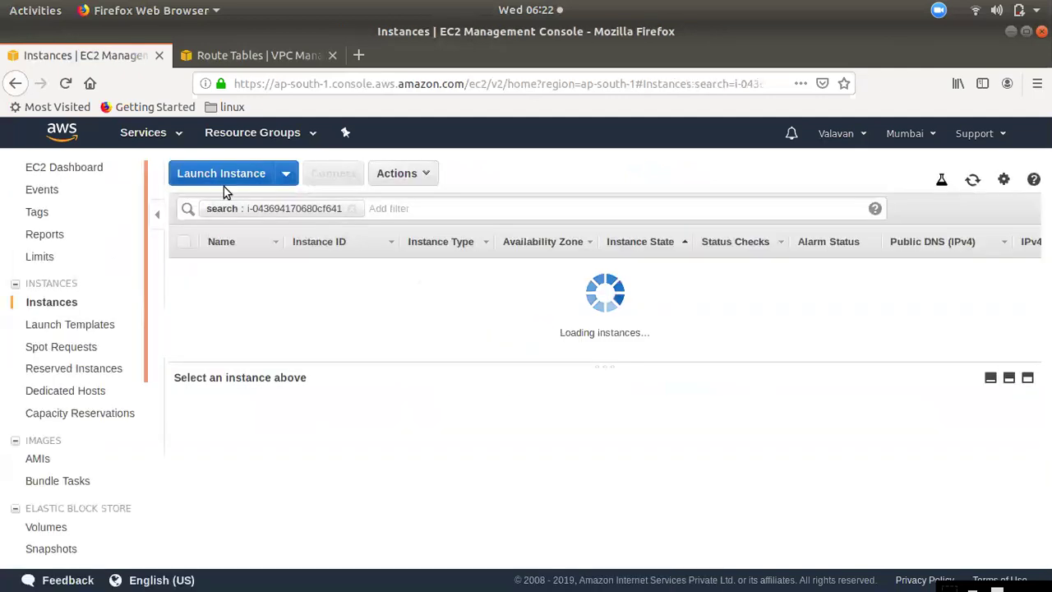
pyautogui.click(247, 175)
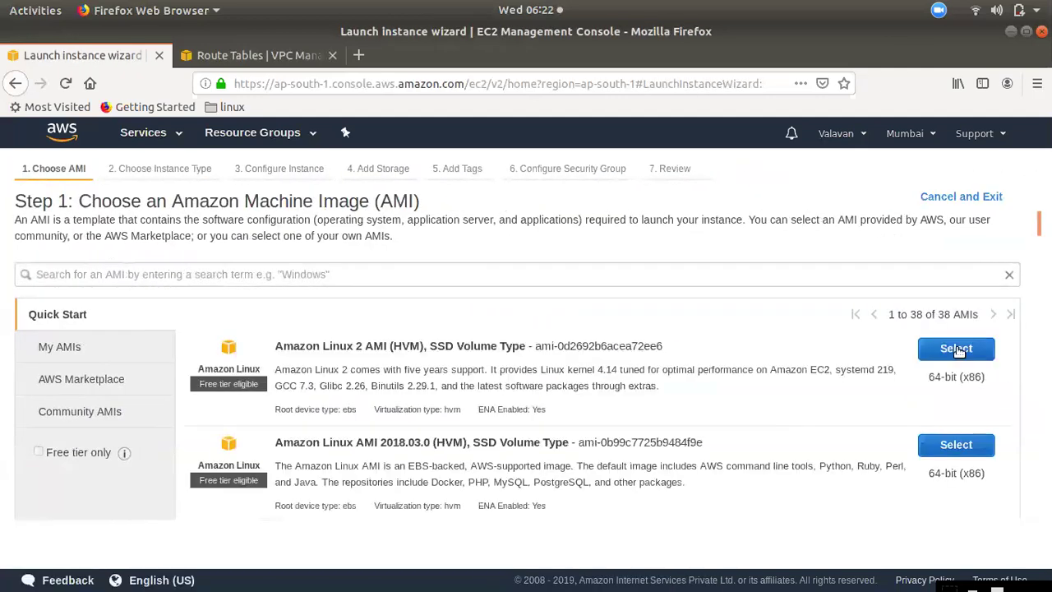
pyautogui.click(935, 430)
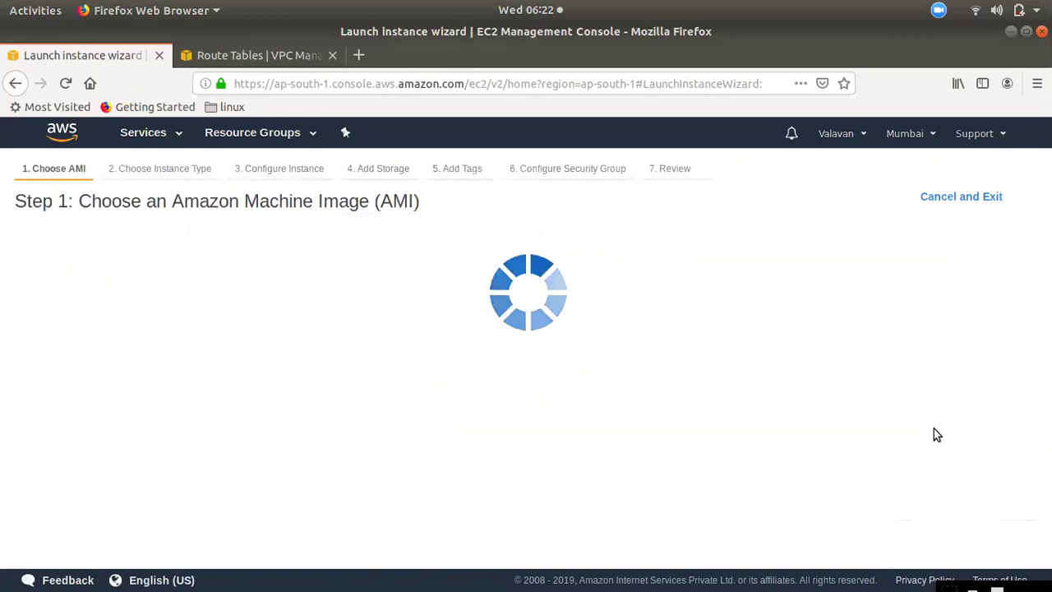
pyautogui.click(936, 540)
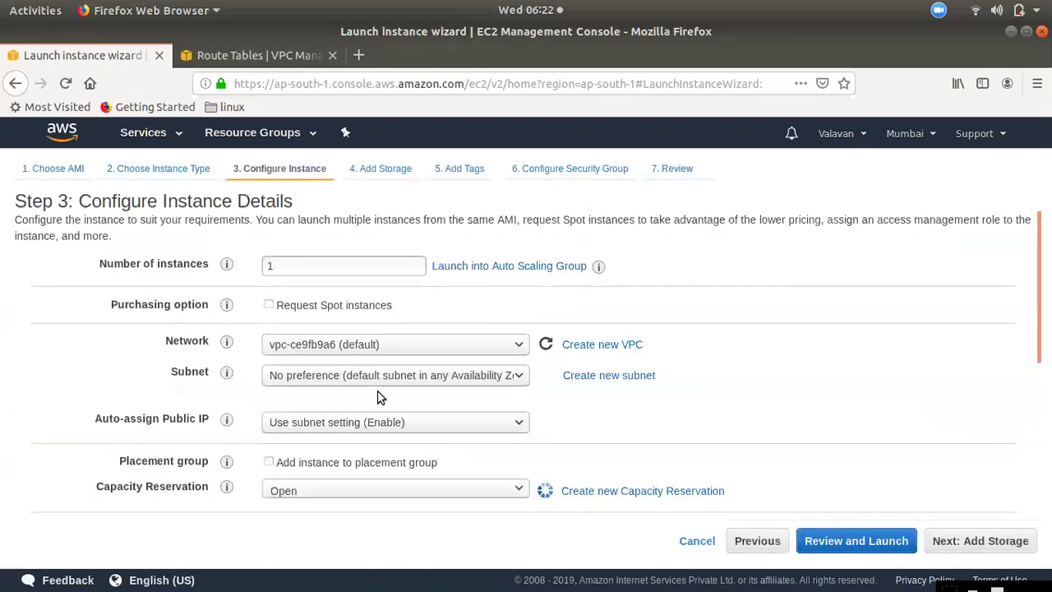
# - Place the second instance in demo-vpc on the AZ-2-Web-Sub subnet, enable auto-assign public IP, and continue to storage
pyautogui.click(352, 345)
pyautogui.click(351, 370)
pyautogui.click(348, 375)
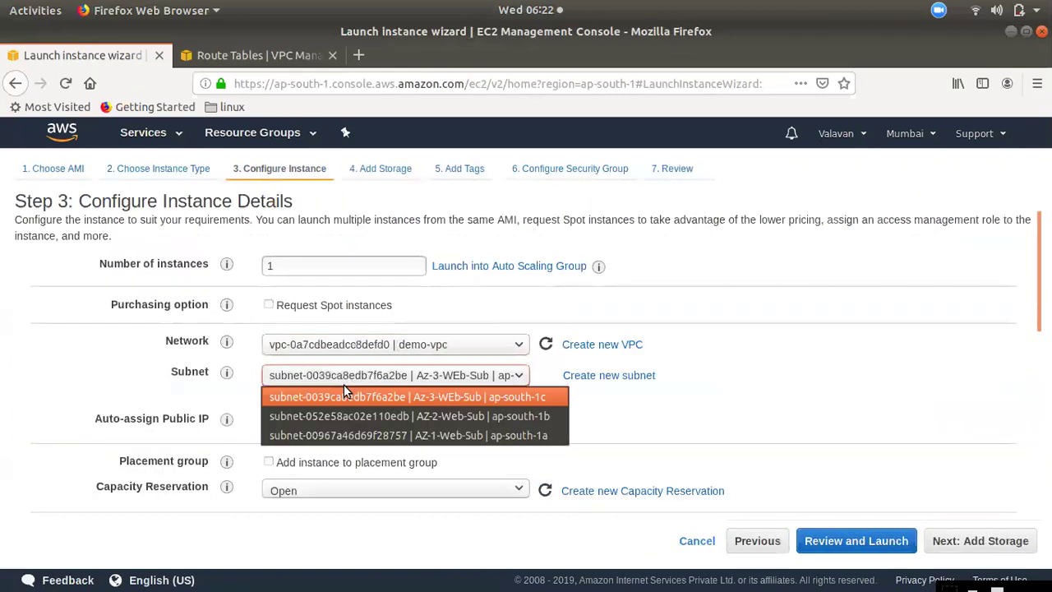
pyautogui.click(340, 416)
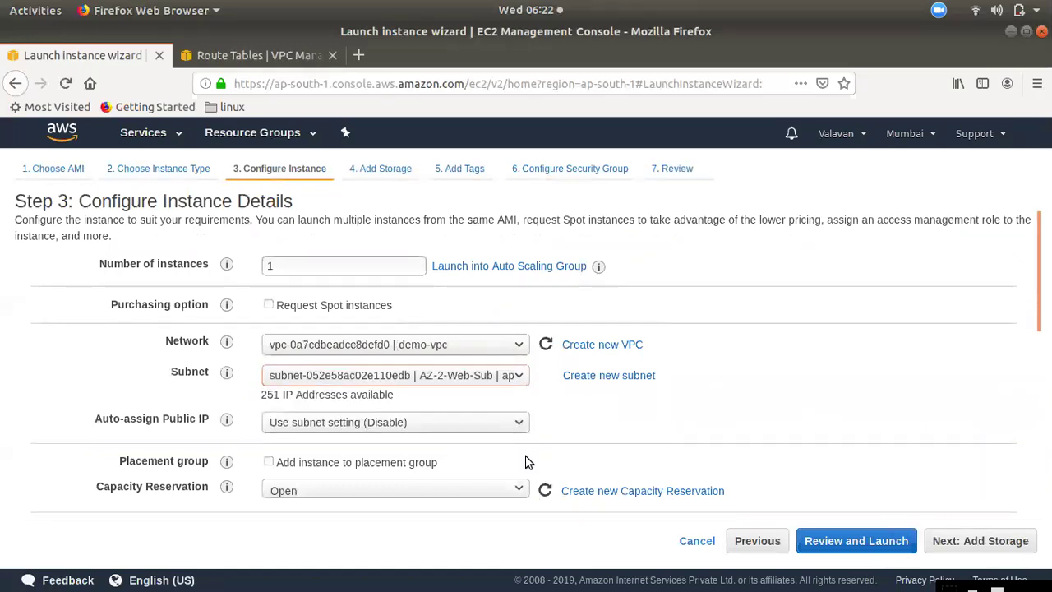
pyautogui.scroll(-4, 417, 325)
pyautogui.click(413, 241)
pyautogui.click(388, 272)
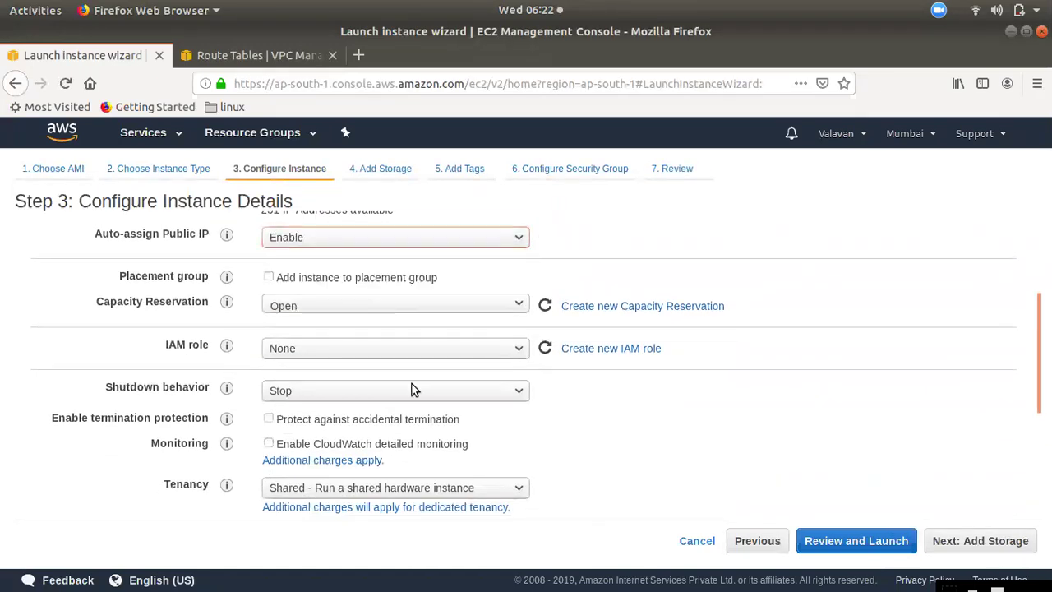
pyautogui.scroll(-4, 458, 440)
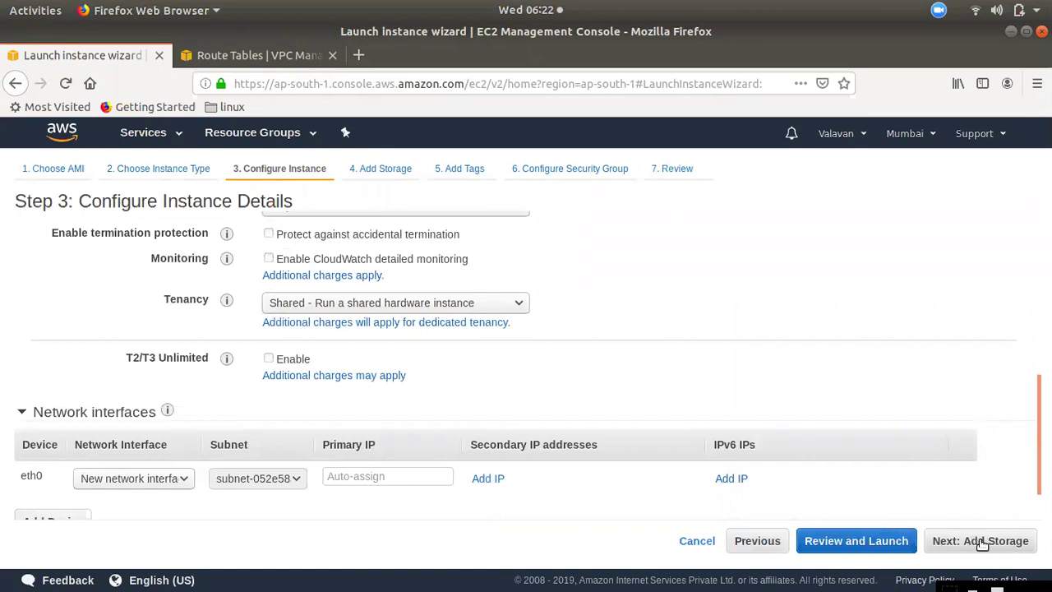
pyautogui.scroll(4, 325, 298)
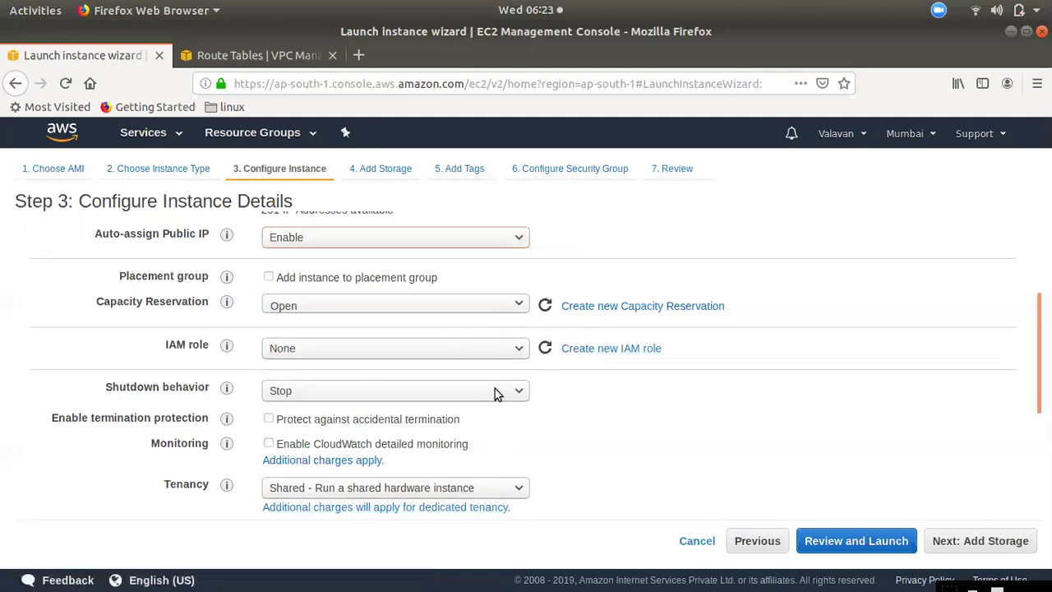
pyautogui.scroll(3, 336, 291)
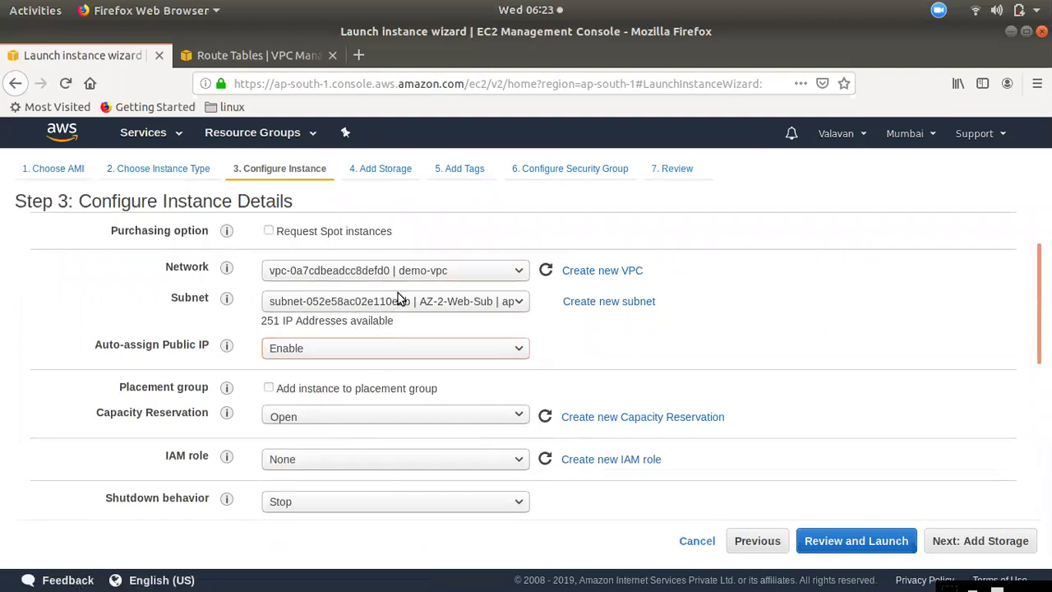
pyautogui.scroll(-10, 423, 406)
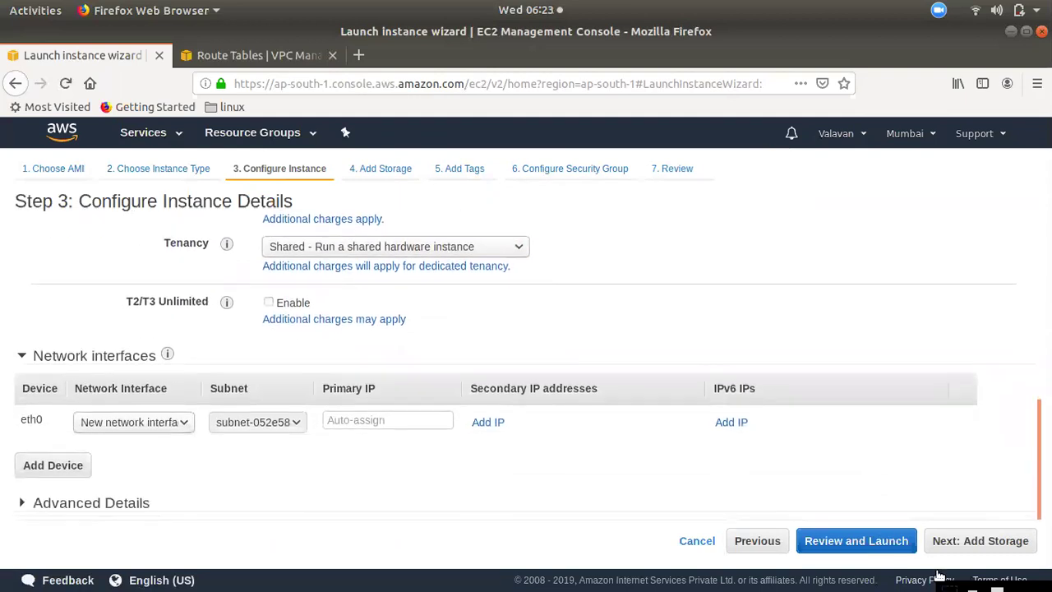
pyautogui.click(986, 541)
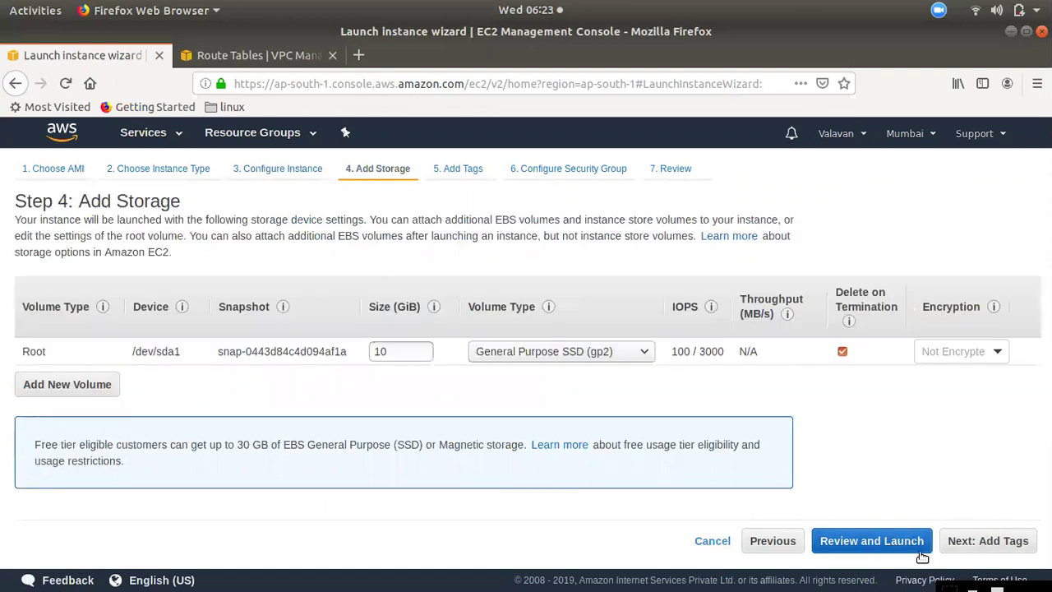
# - Keep the 10 GiB root volume without tags, assign the existing default security group, and proceed to the launch review
pyautogui.click(986, 540)
pyautogui.click(996, 542)
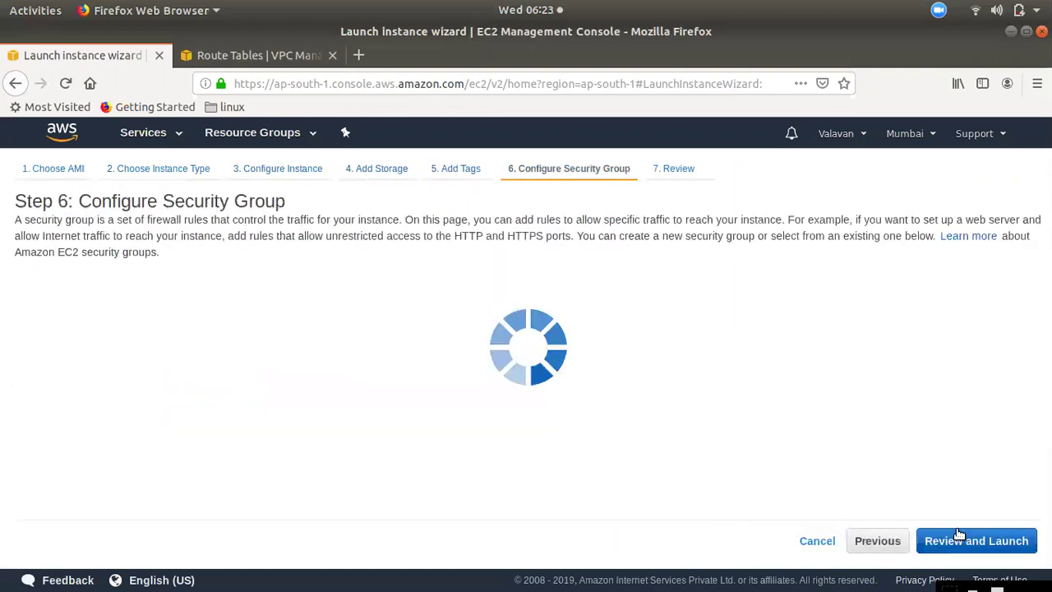
pyautogui.click(253, 296)
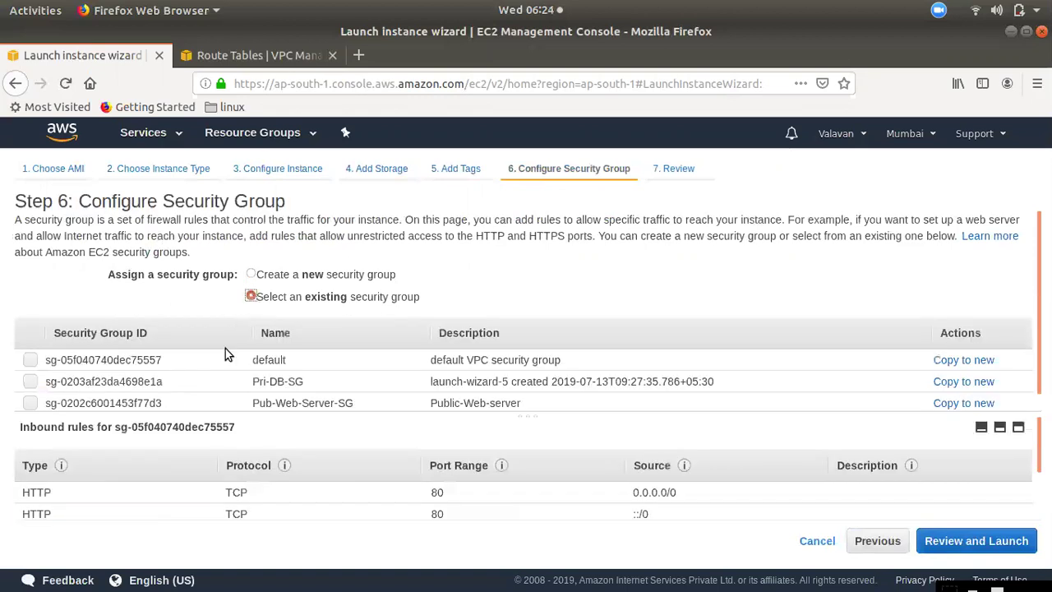
pyautogui.click(30, 362)
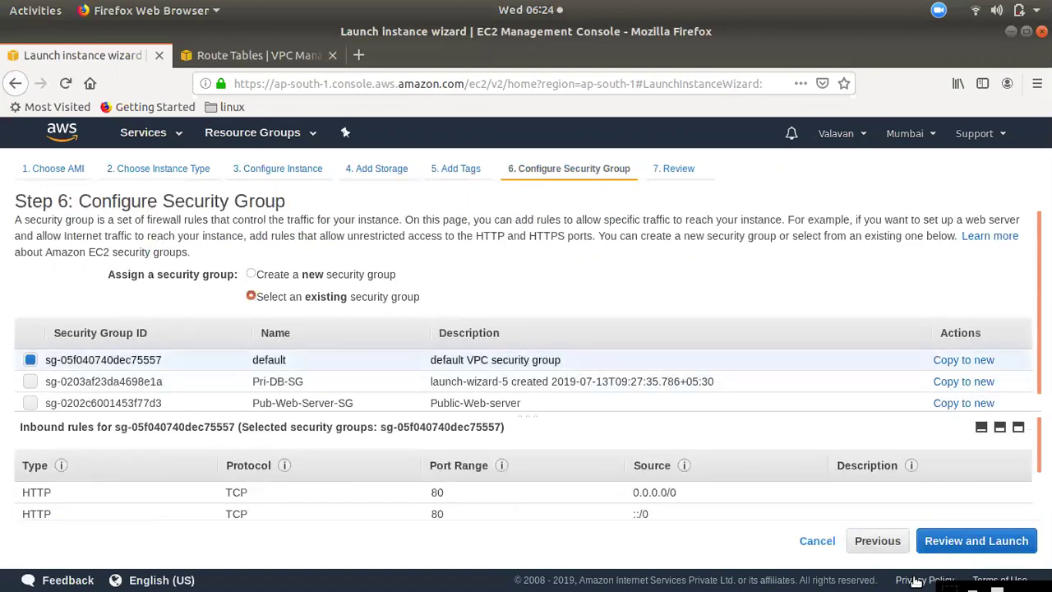
pyautogui.click(1002, 549)
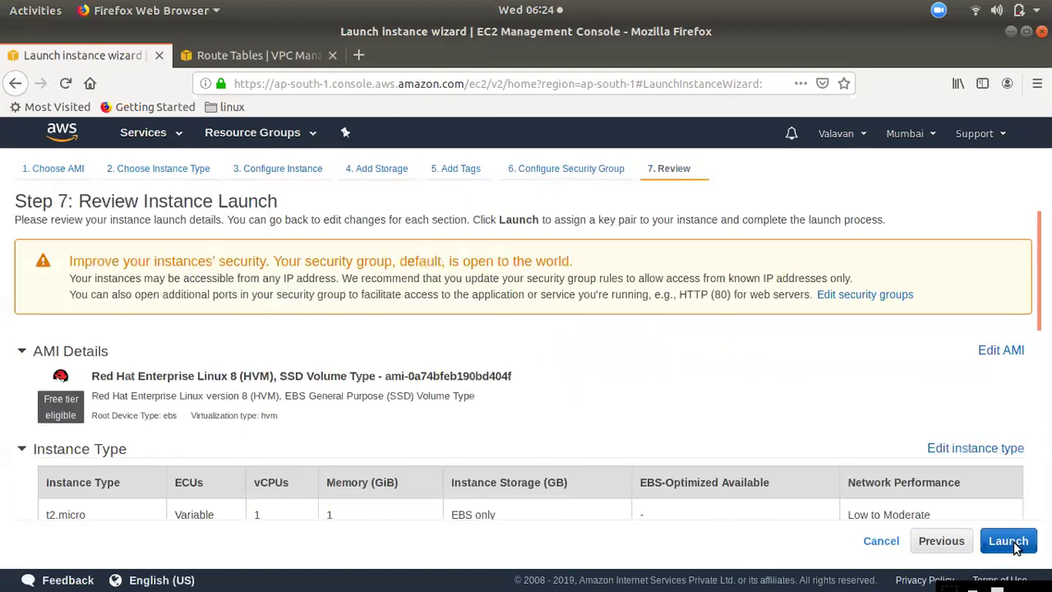
# - Launch the second instance with the existing newkey key pair, acknowledging access to its private key file
pyautogui.click(1011, 541)
pyautogui.click(417, 413)
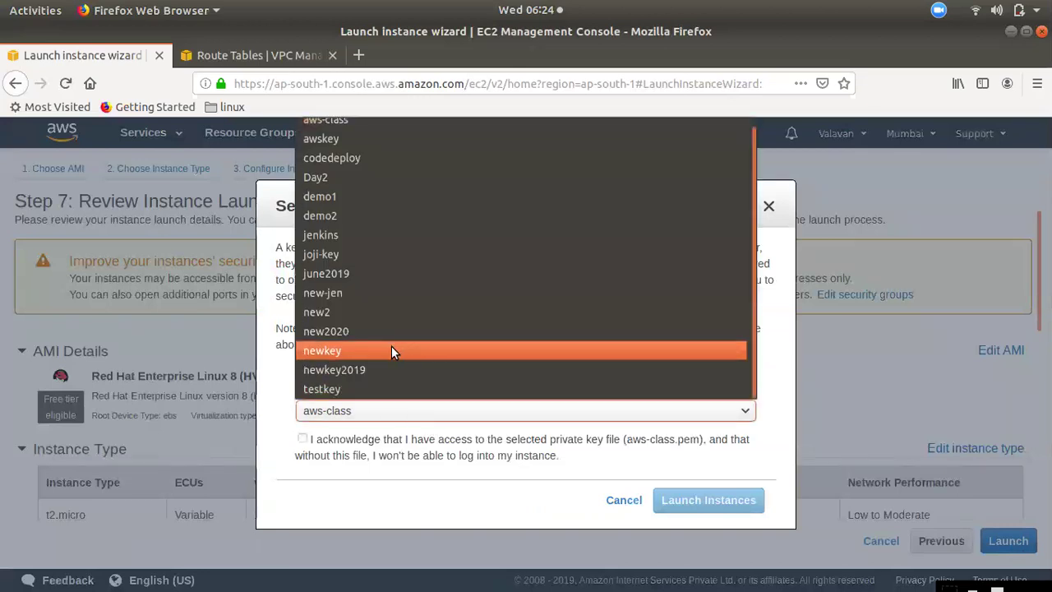
pyautogui.click(391, 351)
pyautogui.click(302, 438)
pyautogui.click(737, 507)
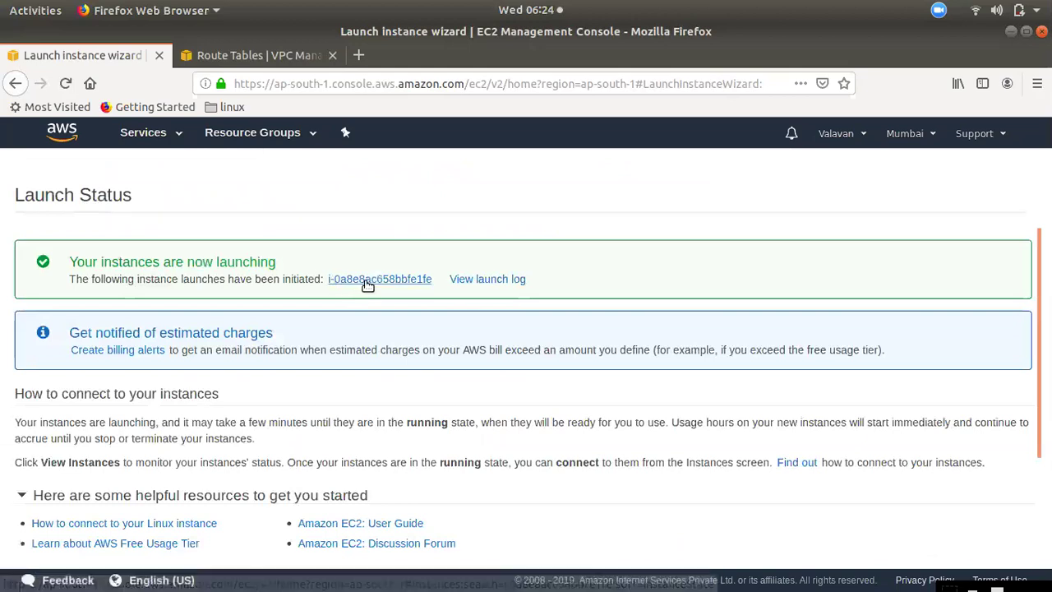
# - Start a third EC2 instance launch with the Red Hat Enterprise Linux 8 image and the t2.micro type
pyautogui.click(367, 281)
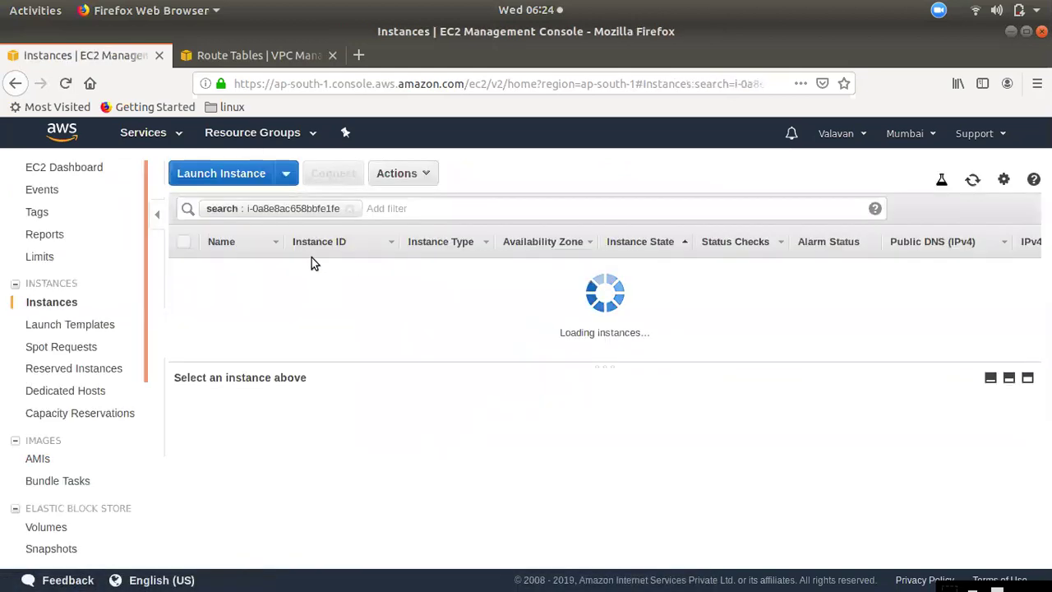
pyautogui.click(243, 175)
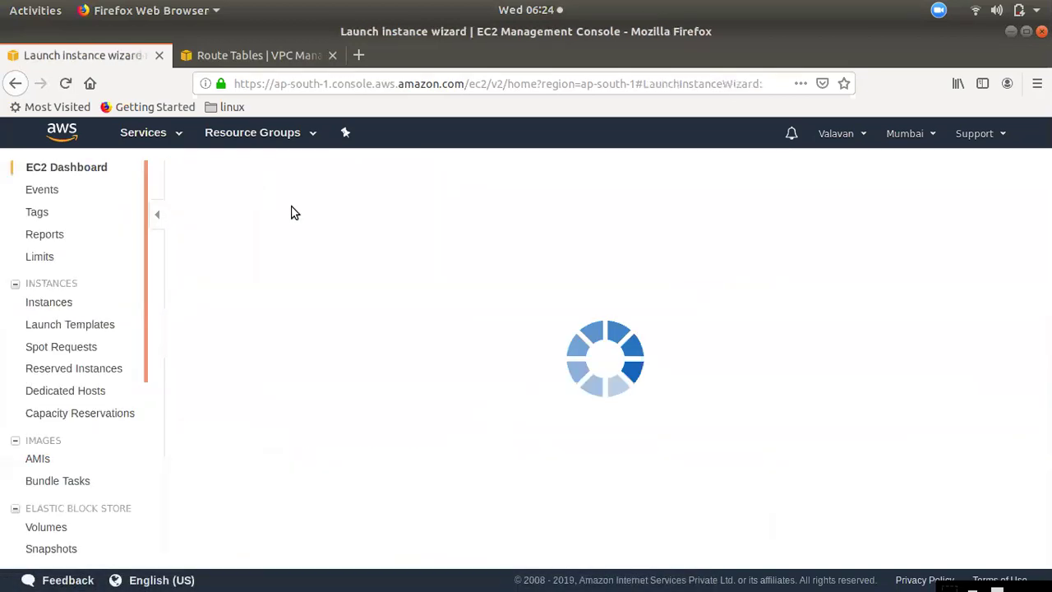
pyautogui.scroll(-2, 872, 403)
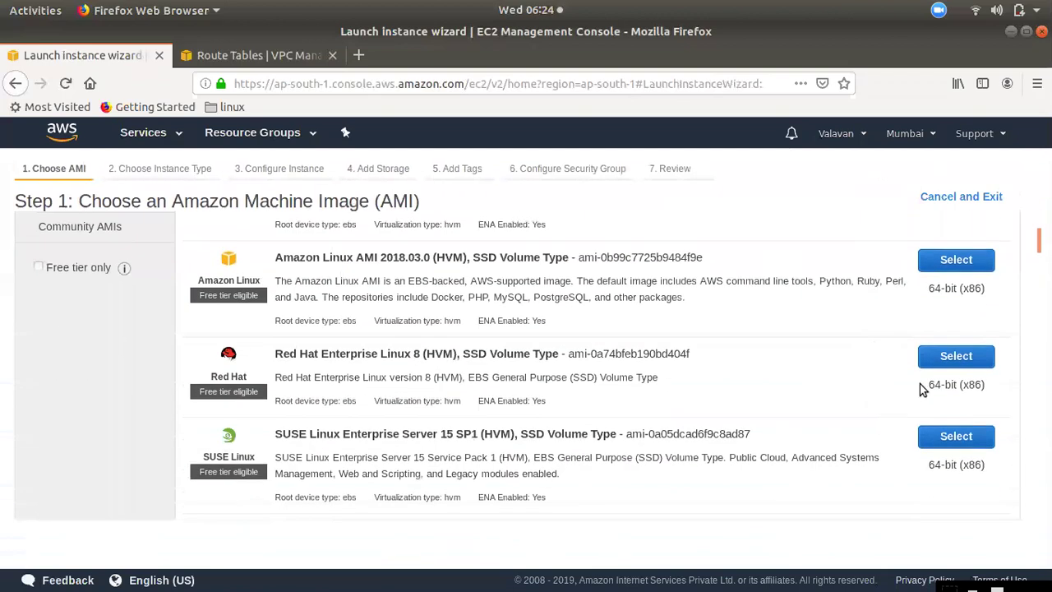
pyautogui.click(956, 359)
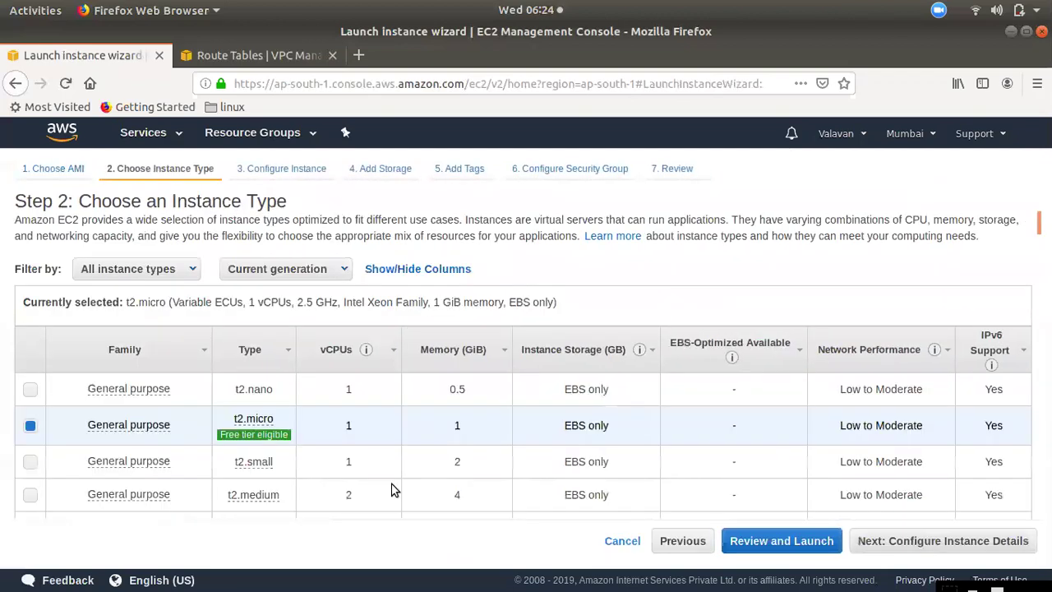
pyautogui.click(961, 542)
# - Place the third instance in demo-vpc on the Az-3-WEb-Sub subnet, enable auto-assign public IP, and continue to storage
pyautogui.click(333, 345)
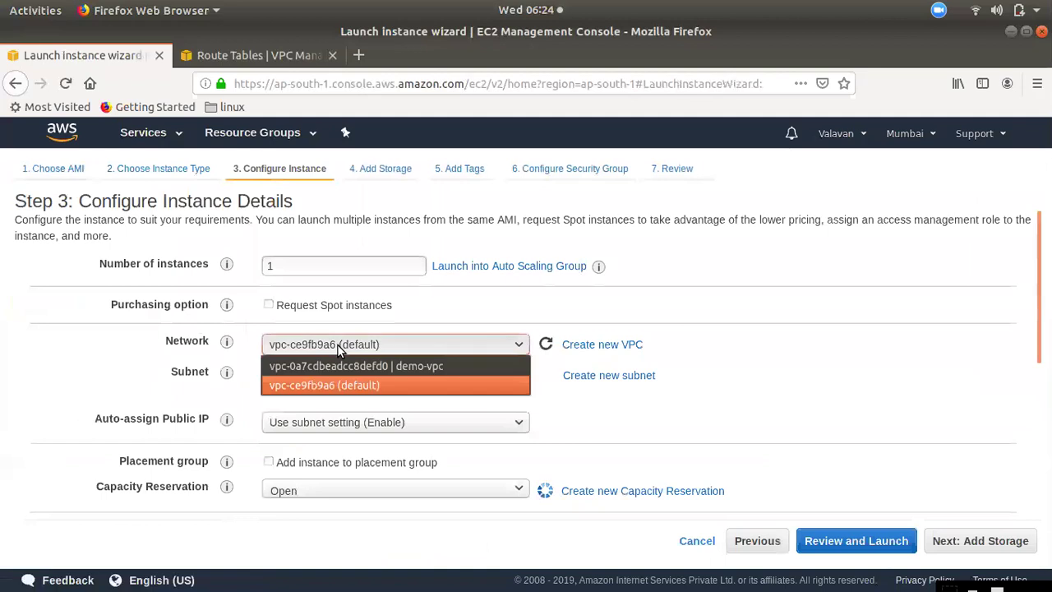
pyautogui.click(337, 365)
pyautogui.click(337, 375)
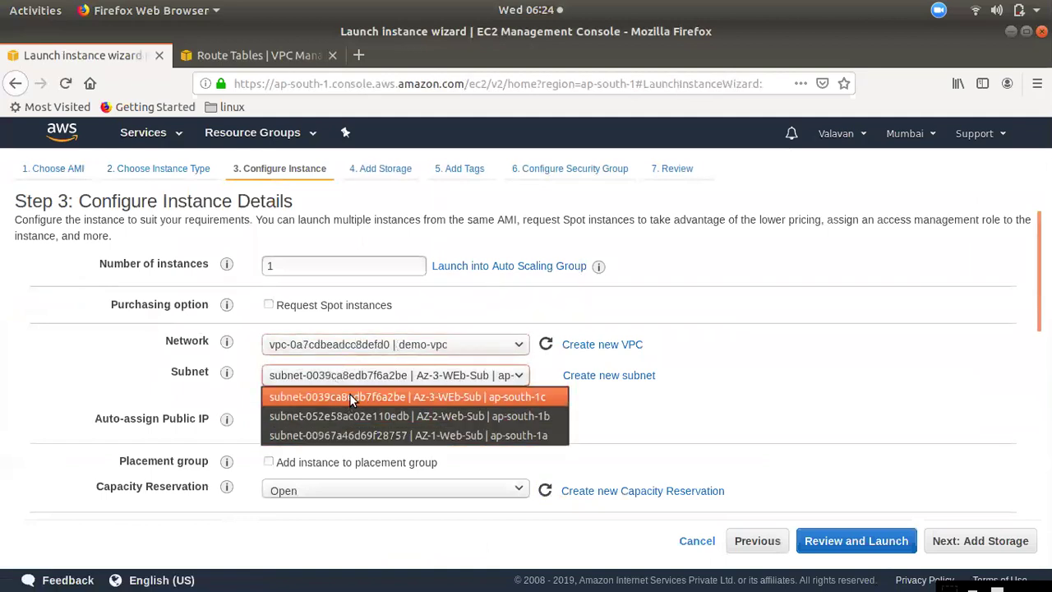
pyautogui.click(349, 394)
pyautogui.click(327, 422)
pyautogui.click(328, 462)
pyautogui.scroll(-9, 419, 485)
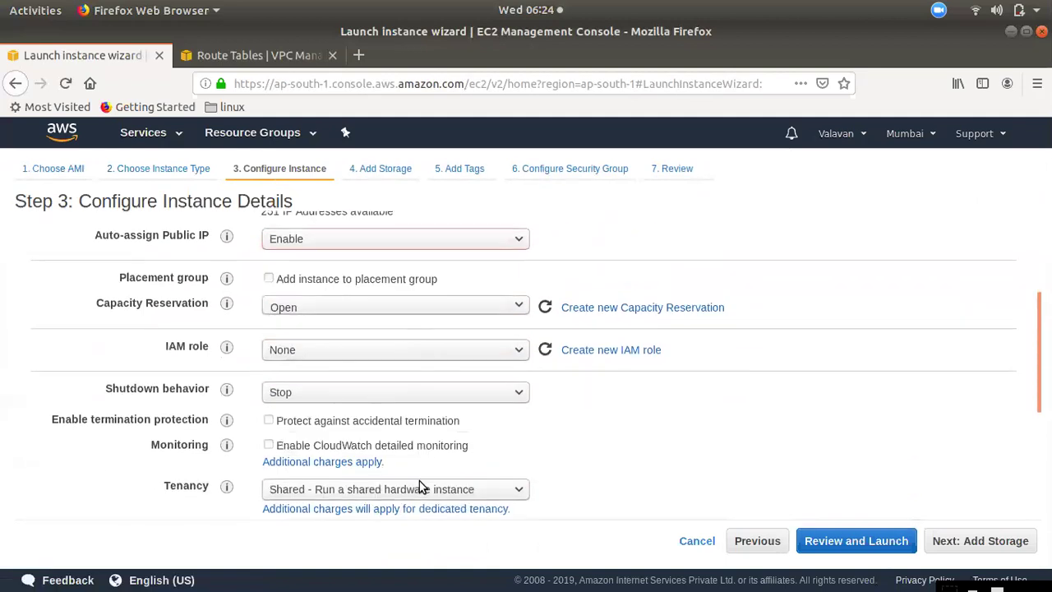
pyautogui.click(982, 542)
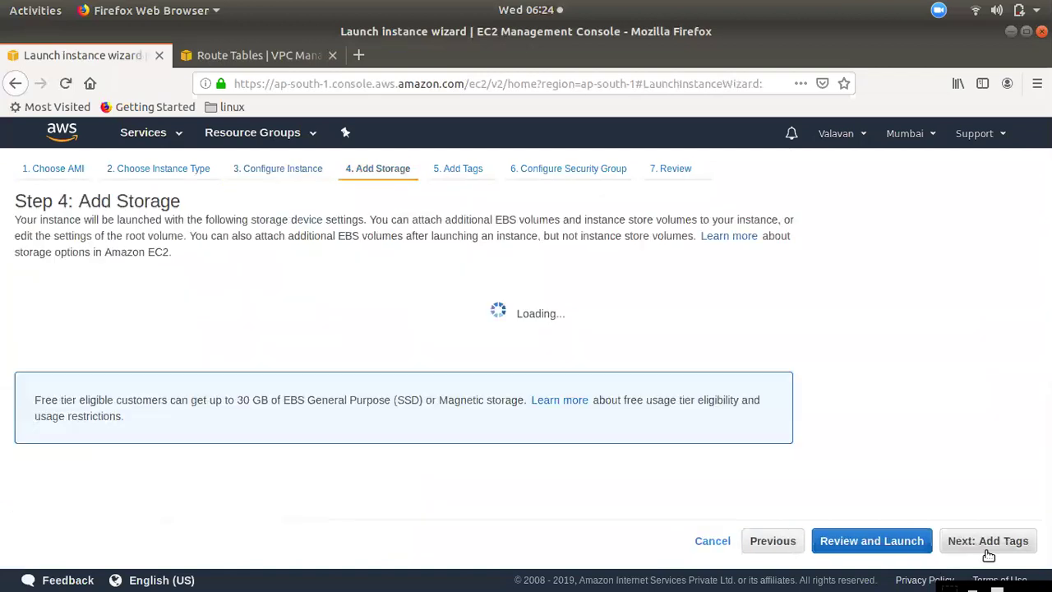
# - Keep the default storage without tags, assign an existing security group, and proceed to the launch review
pyautogui.click(987, 544)
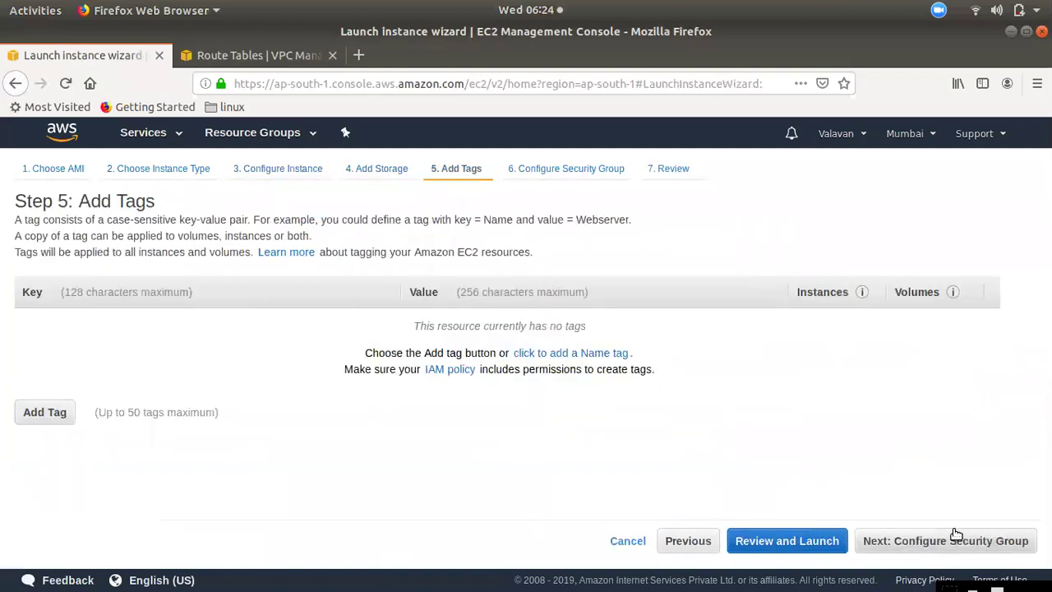
pyautogui.click(995, 540)
pyautogui.click(251, 296)
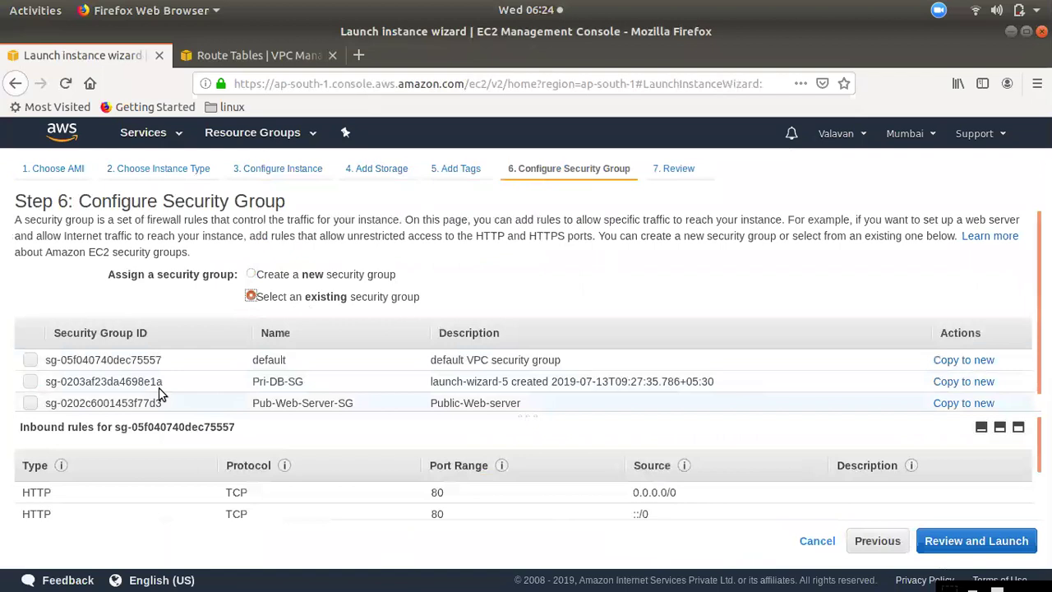
pyautogui.click(1017, 543)
# - Try to launch the third instance with the existing newkey key pair, acknowledging access to its private key file
pyautogui.click(1017, 545)
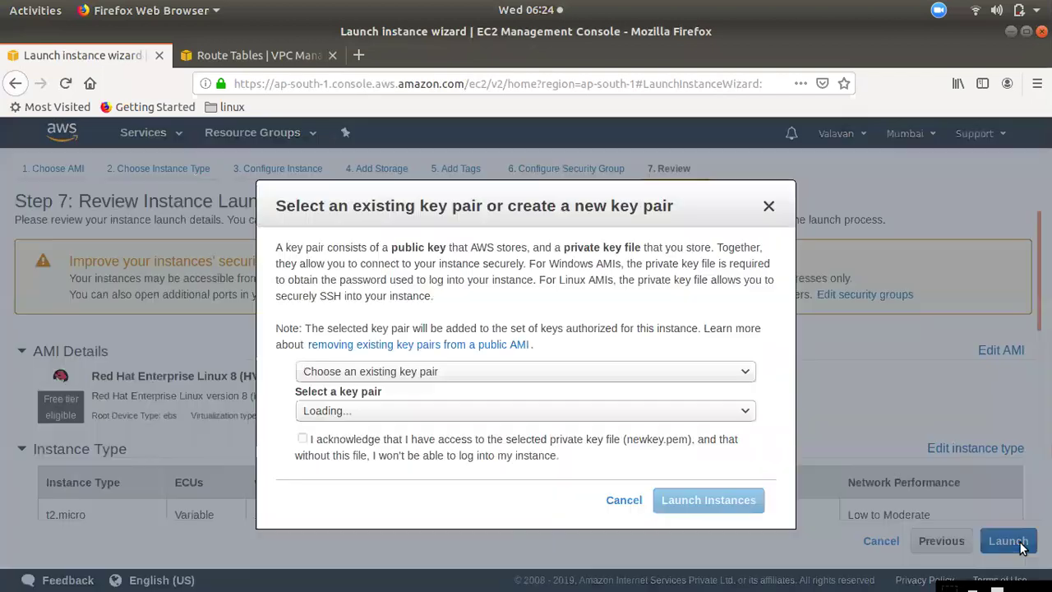
pyautogui.click(373, 401)
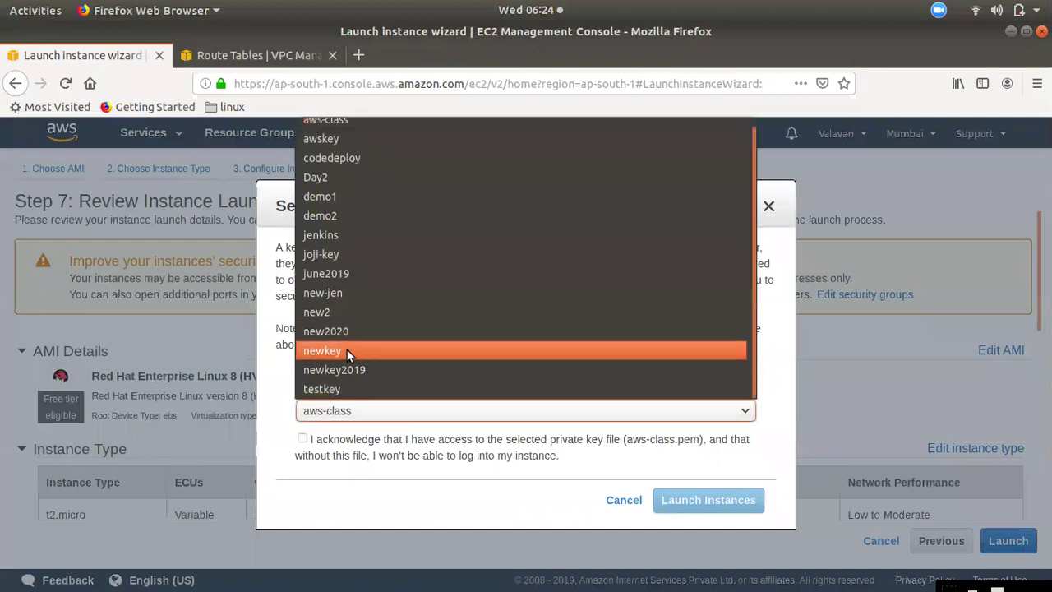
pyautogui.click(347, 349)
pyautogui.click(300, 439)
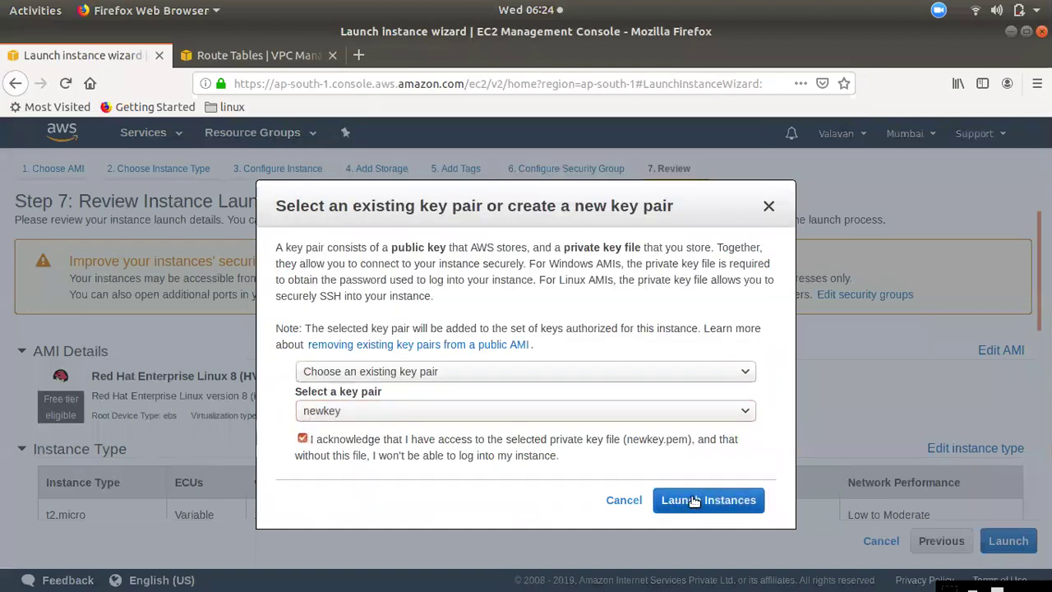
pyautogui.click(680, 499)
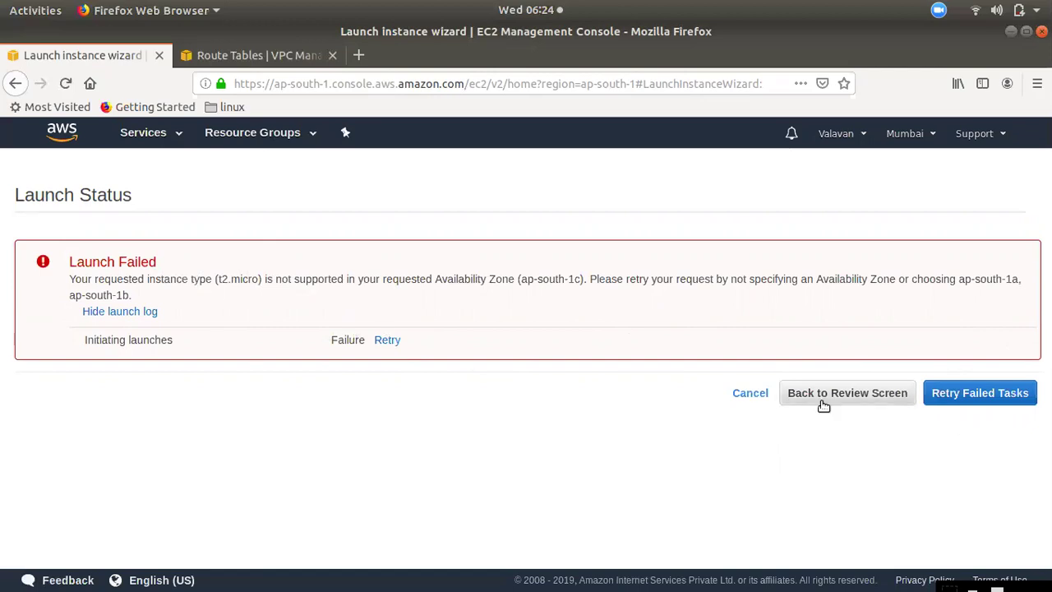
# - Go back from the failed launch through the wizard to the third instance's instance type selection
pyautogui.click(860, 397)
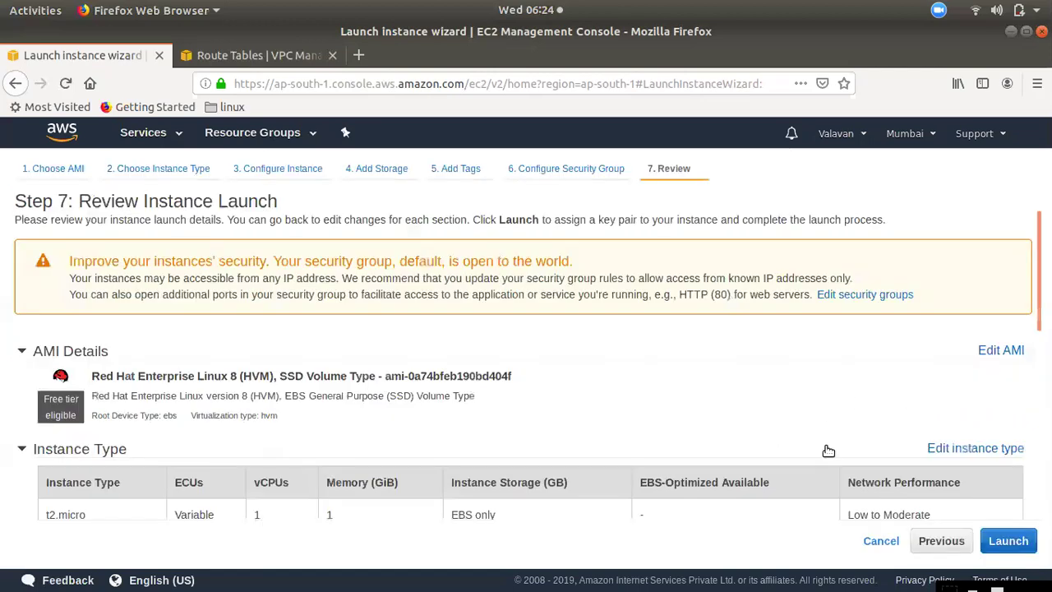
pyautogui.scroll(-3, 997, 503)
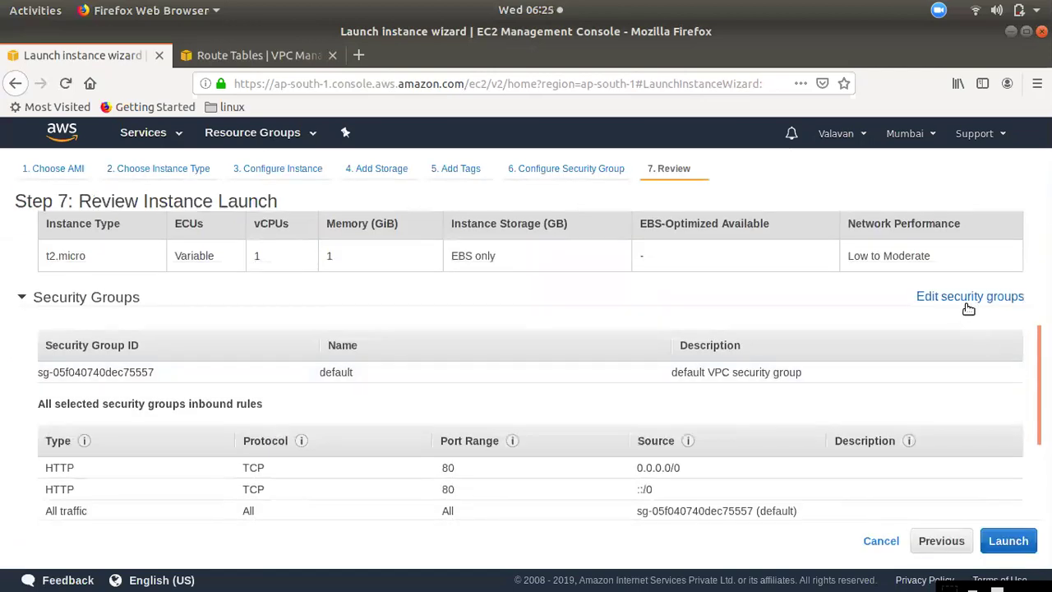
pyautogui.click(939, 298)
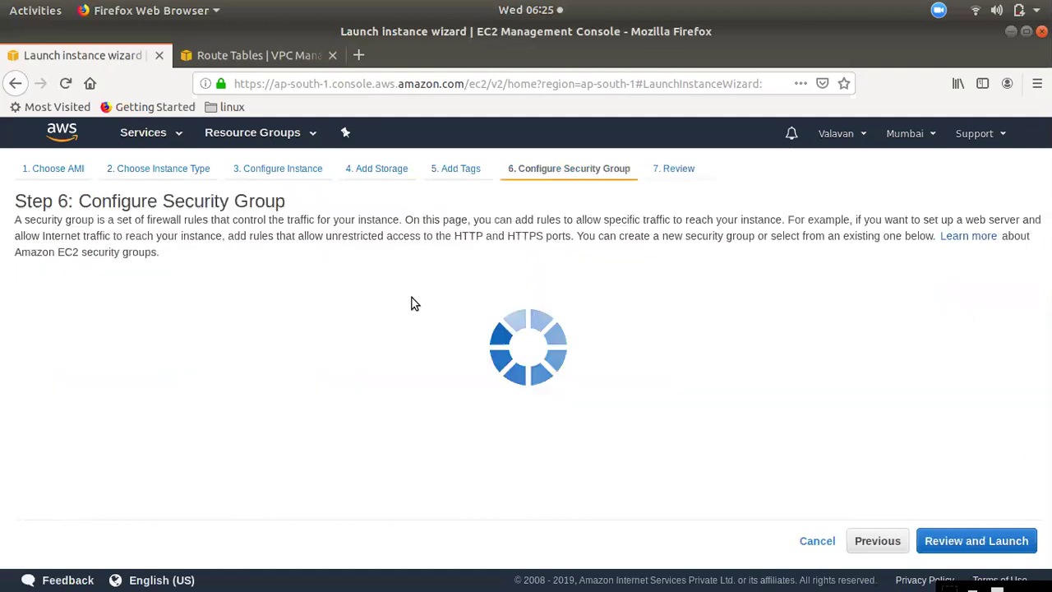
pyautogui.click(846, 539)
pyautogui.click(702, 546)
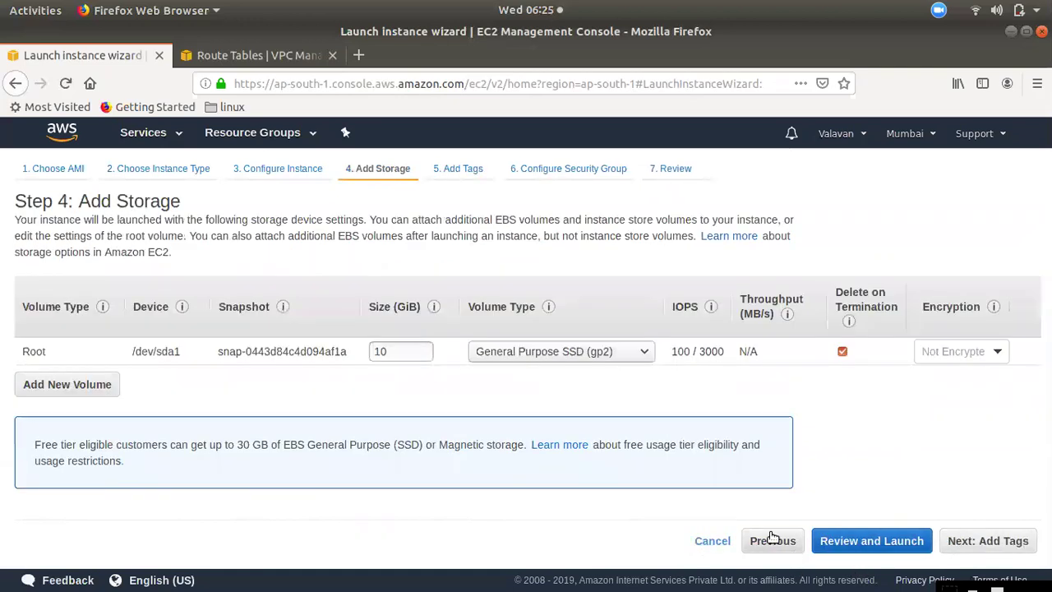
pyautogui.click(772, 539)
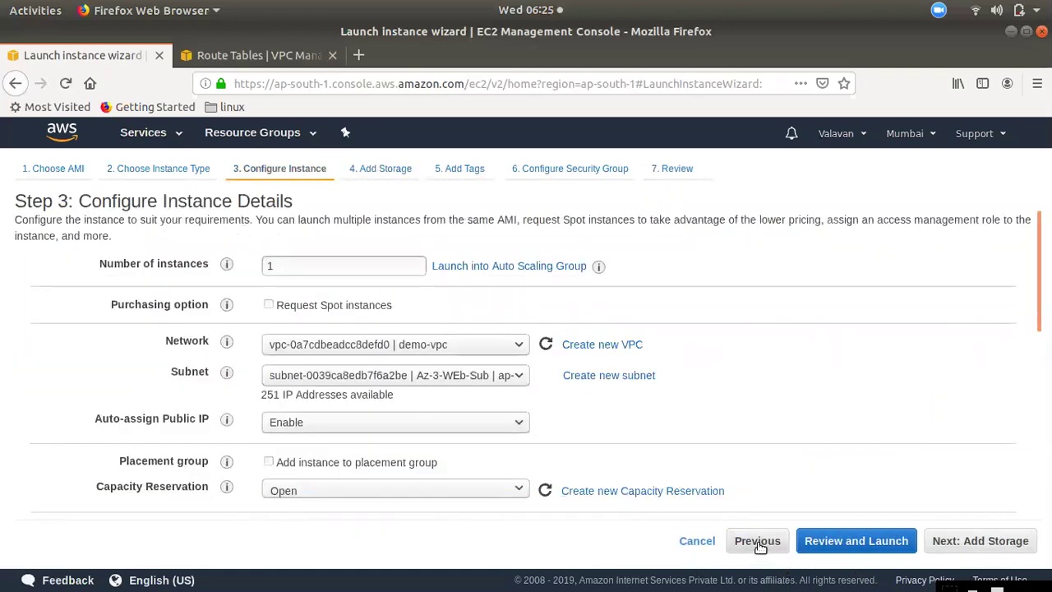
pyautogui.click(757, 541)
pyautogui.scroll(-3, 305, 462)
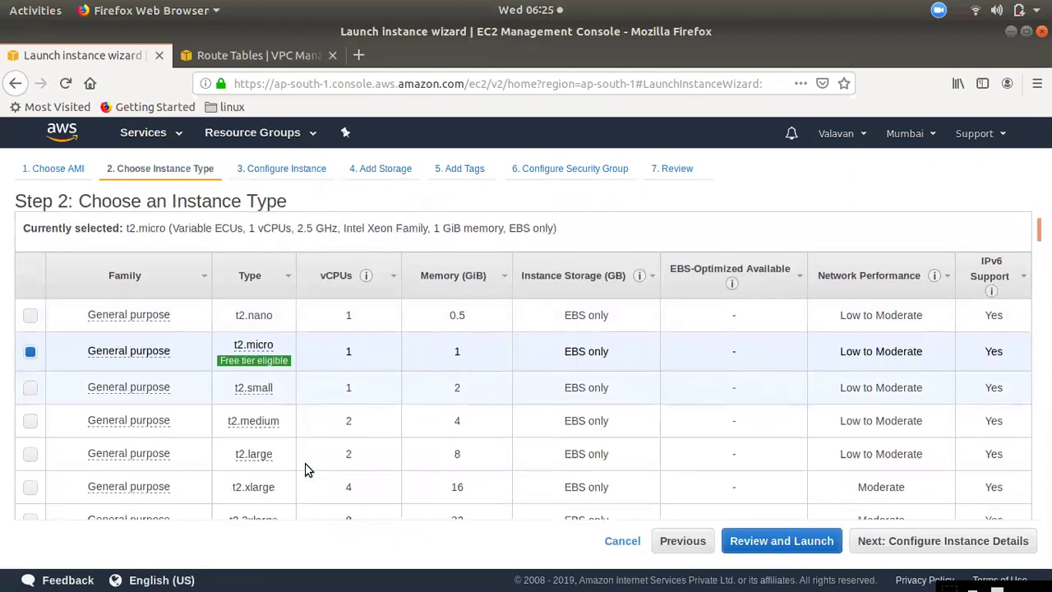
# - Change the third instance's type to t2.nano, confirm the change, and continue to the instance details
pyautogui.moveTo(260, 368)
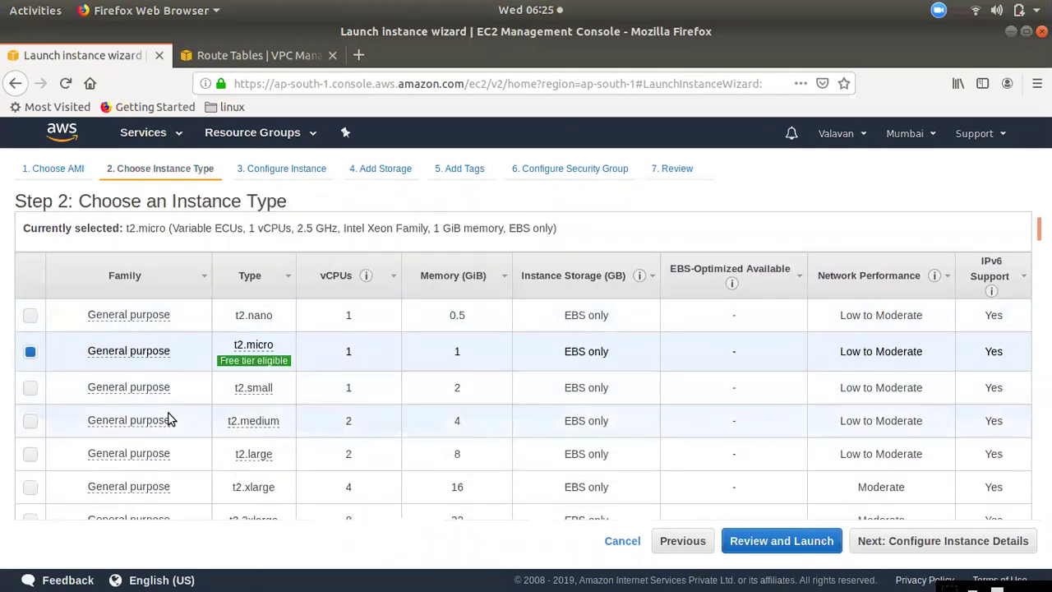
pyautogui.click(29, 317)
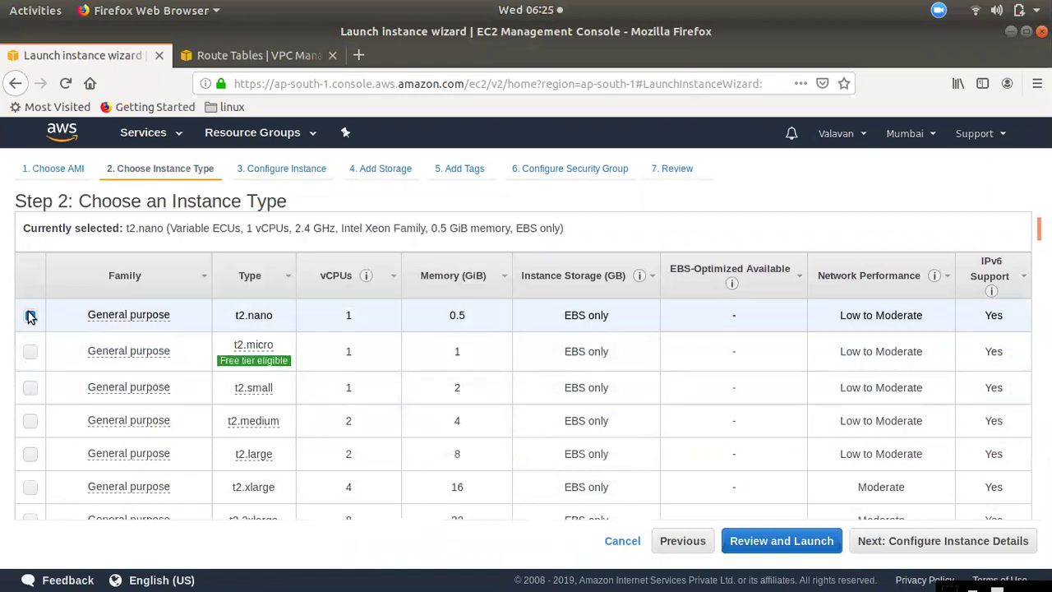
pyautogui.moveTo(253, 360)
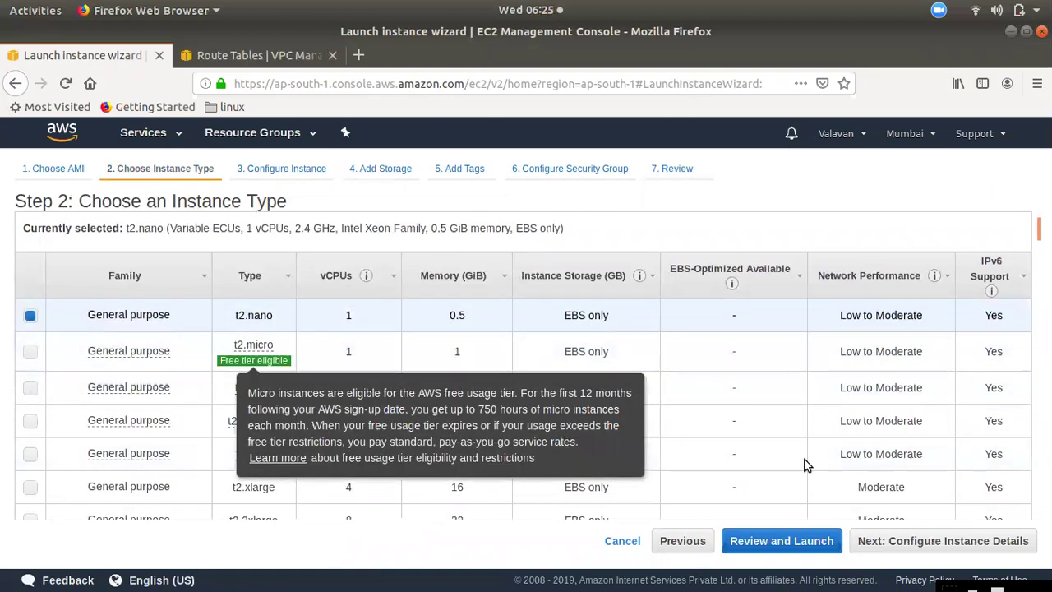
pyautogui.click(962, 541)
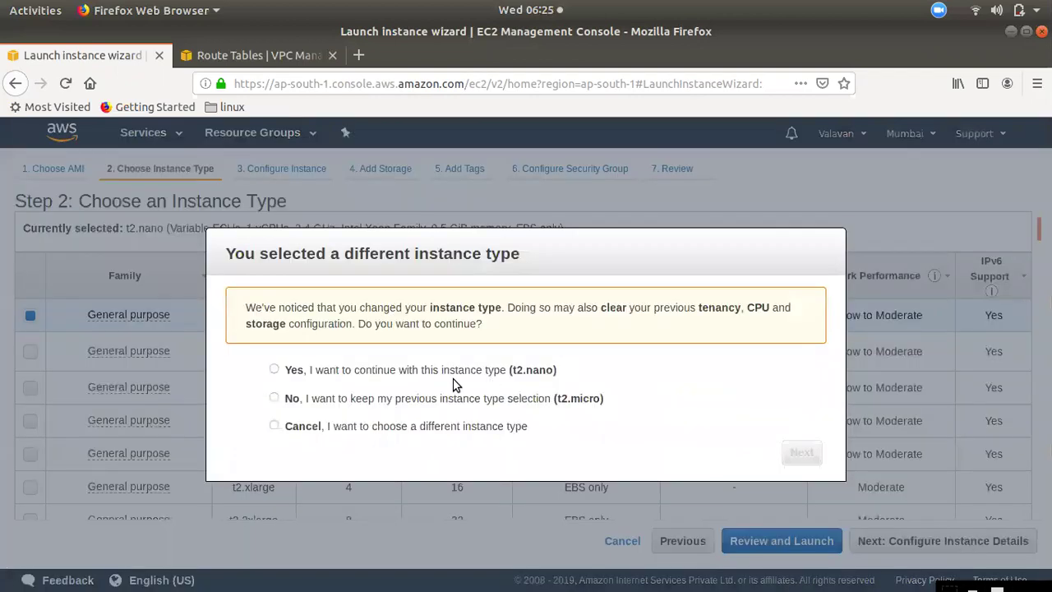
pyautogui.click(486, 376)
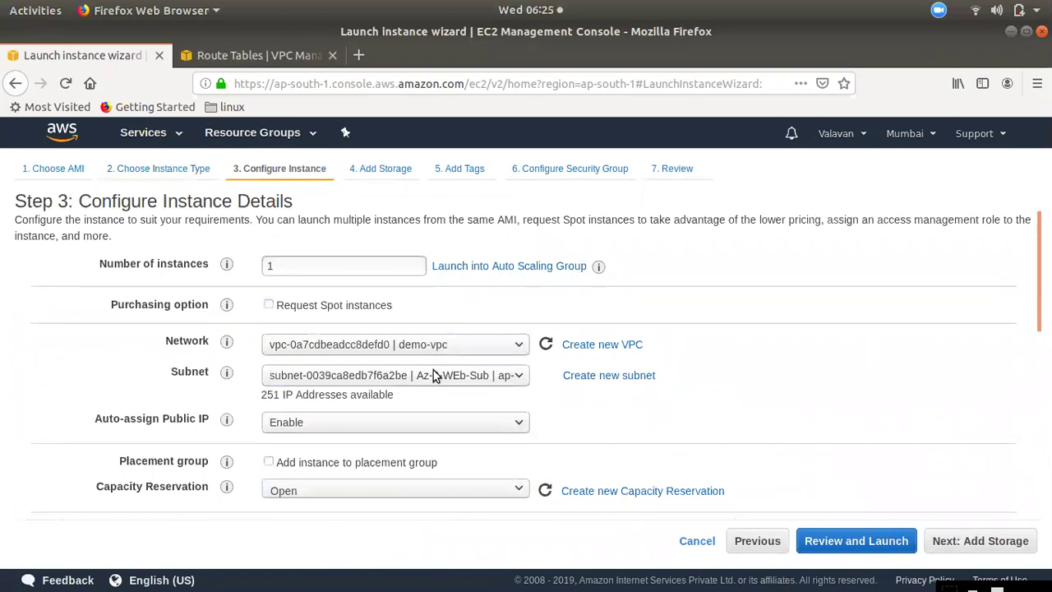
# - Keep the demo-vpc network, Az-3-WEb-Sub subnet, storage and default security group without tags, and proceed to the launch review
pyautogui.click(435, 374)
pyautogui.click(433, 370)
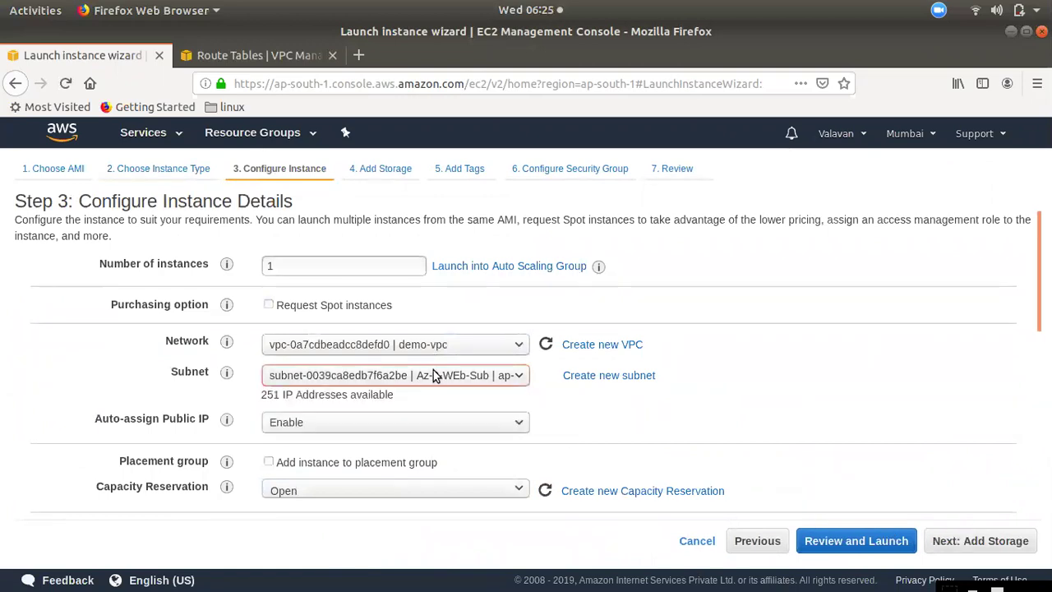
pyautogui.click(990, 542)
pyautogui.click(1000, 543)
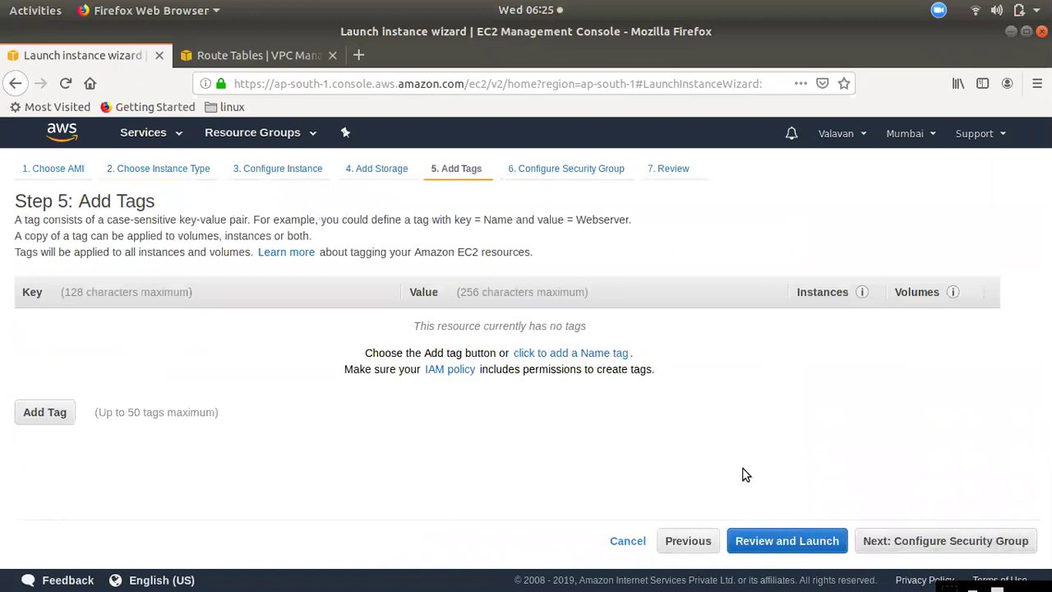
pyautogui.click(935, 542)
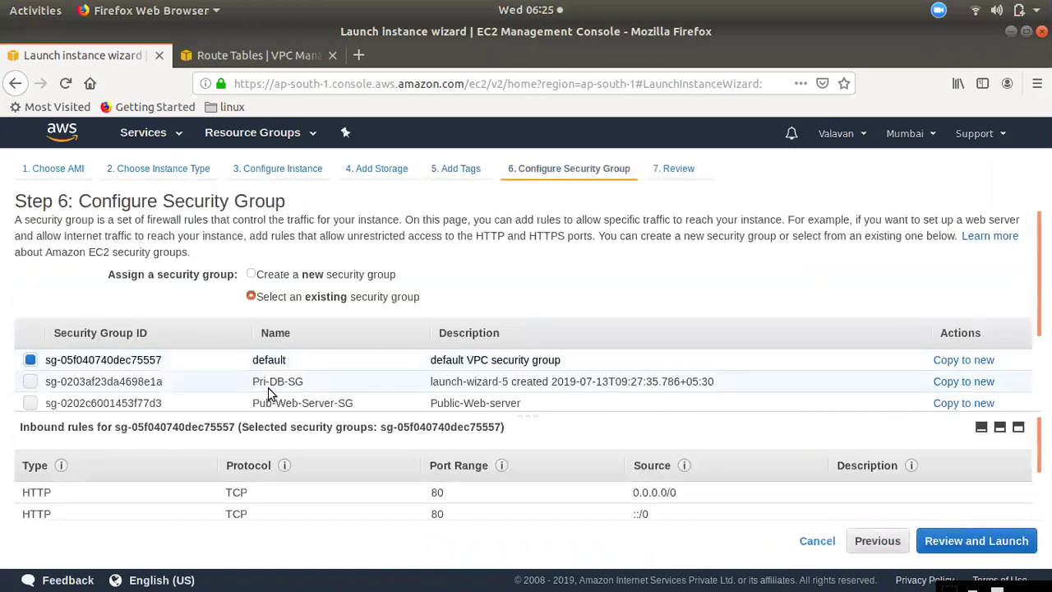
pyautogui.click(1006, 542)
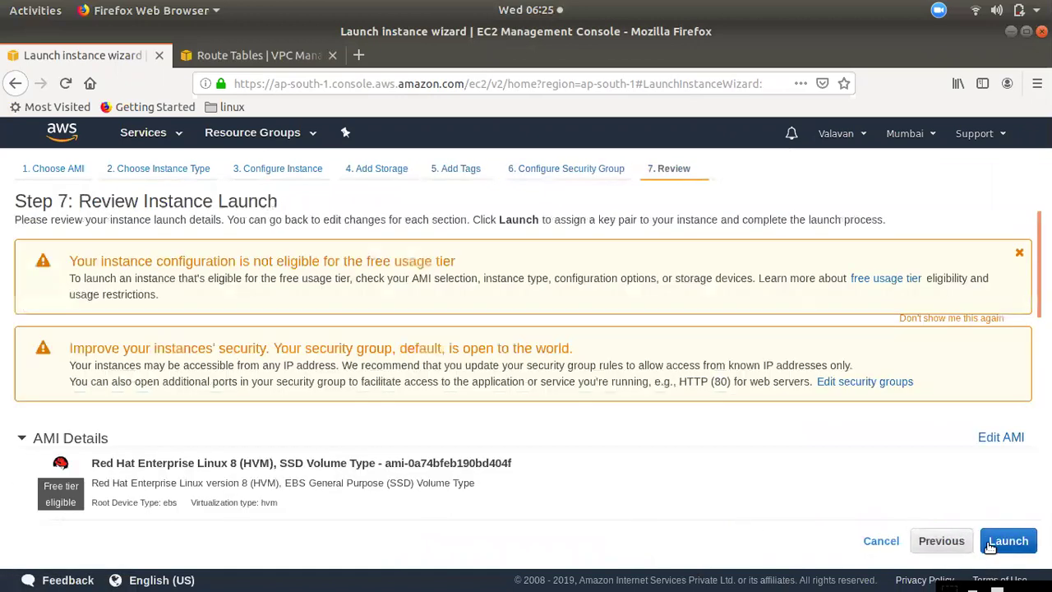
# - Try to launch the t2.nano instance with the existing newkey key pair, acknowledging access to its private key file
pyautogui.click(1016, 542)
pyautogui.click(324, 408)
pyautogui.click(324, 410)
pyautogui.click(303, 440)
pyautogui.click(737, 504)
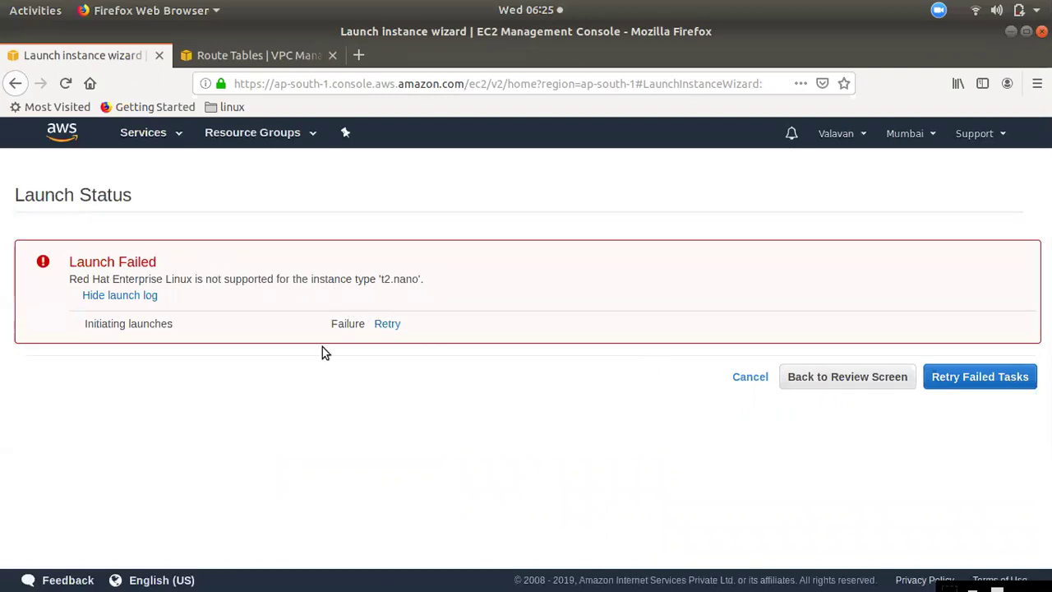
# - Return to the instance type selection, change the third instance to t3.micro, and confirm continuing with that type
pyautogui.click(841, 378)
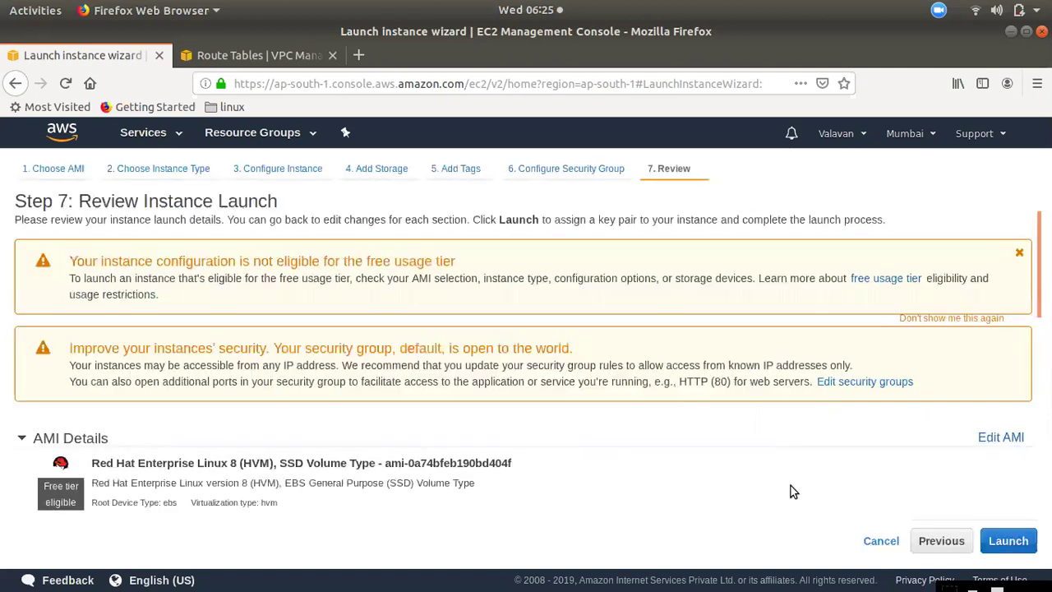
pyautogui.scroll(-5, 789, 490)
pyautogui.scroll(2, 977, 305)
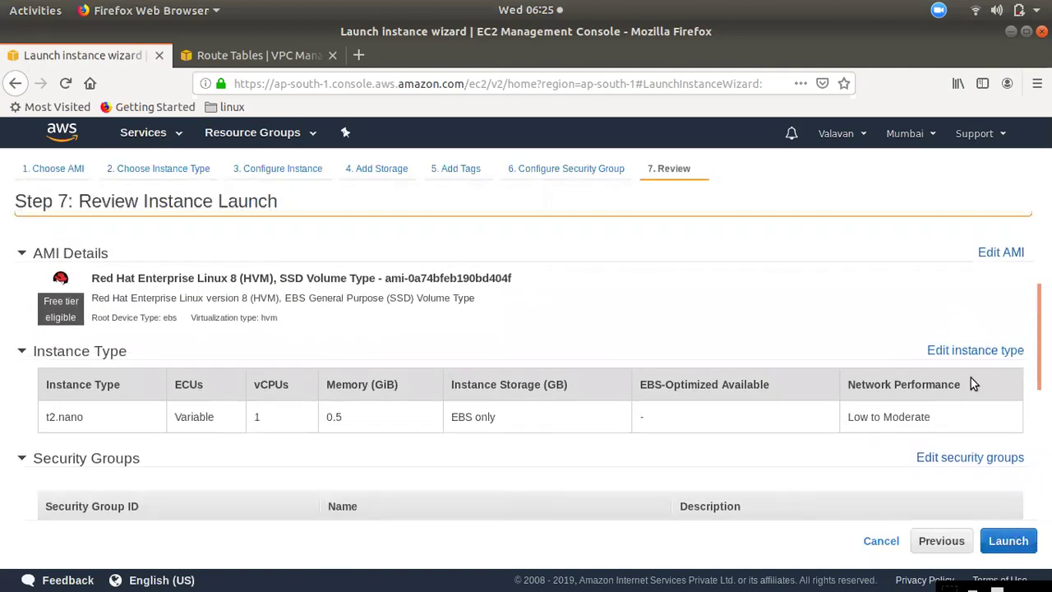
pyautogui.click(969, 350)
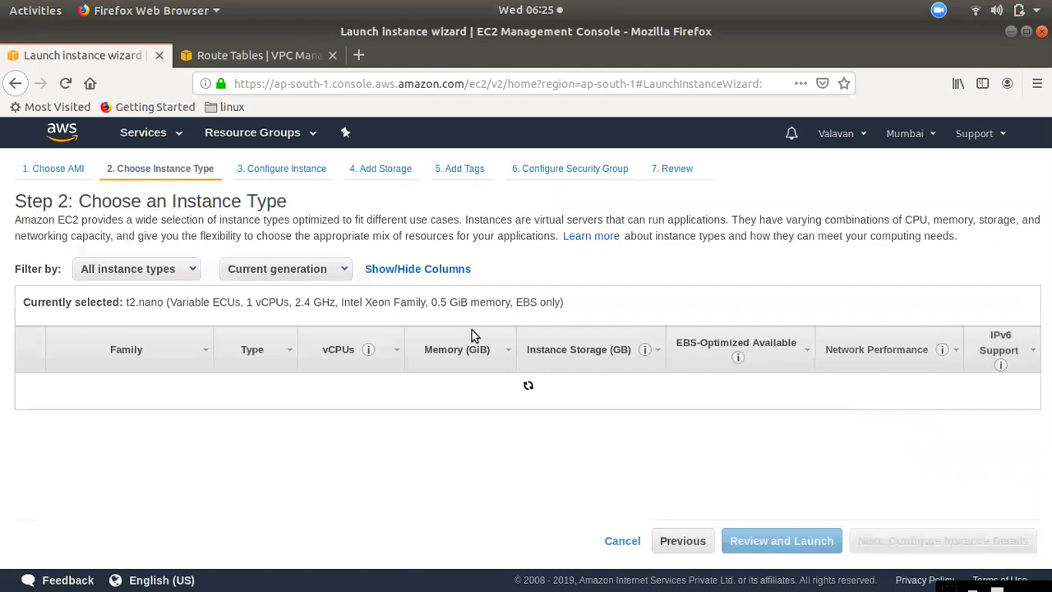
pyautogui.scroll(-1, 246, 427)
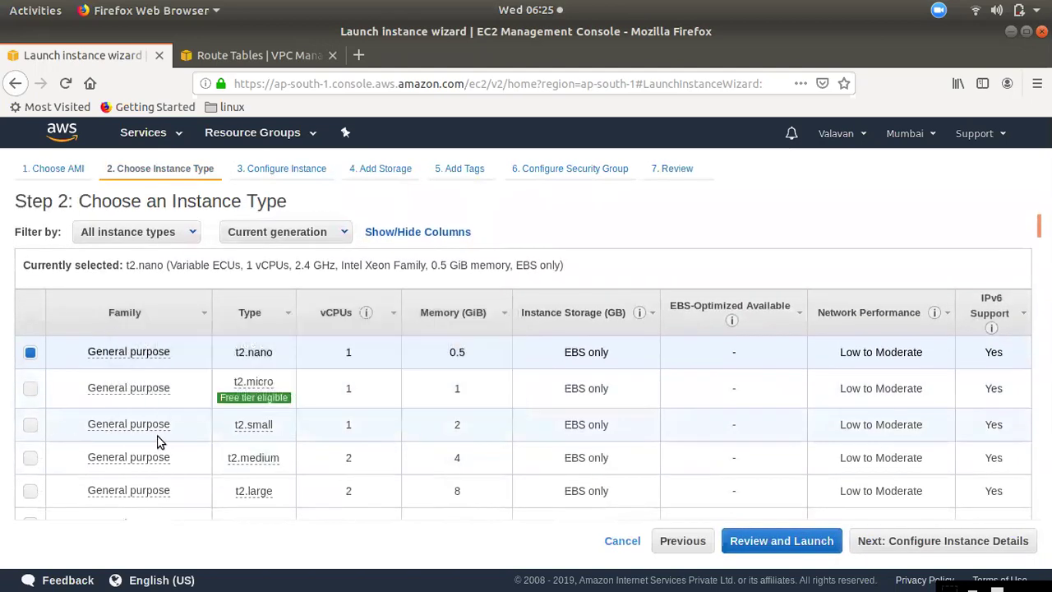
pyautogui.scroll(-2, 161, 441)
pyautogui.scroll(-4, 162, 441)
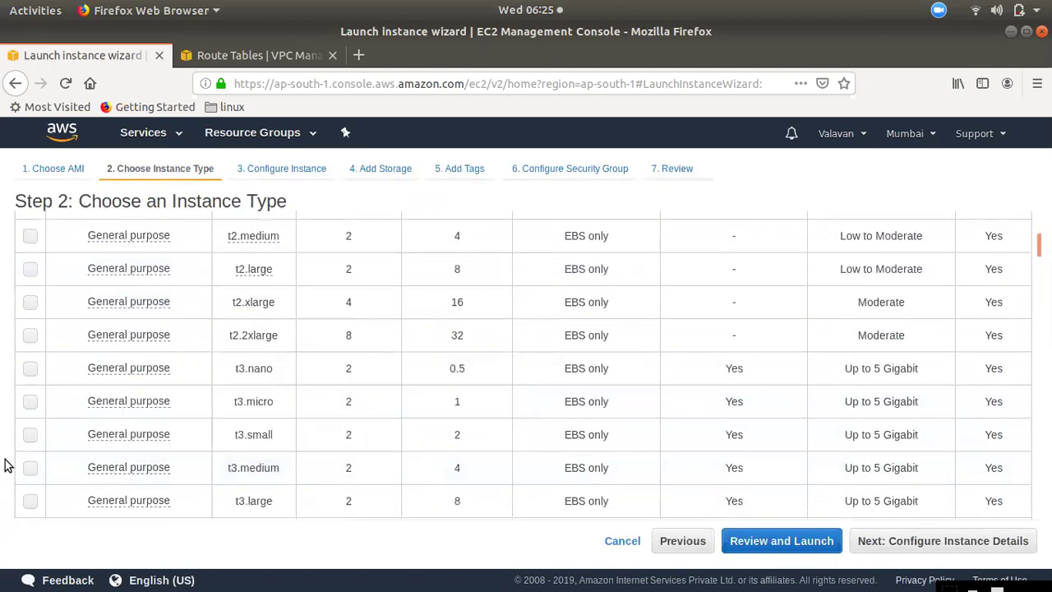
pyautogui.click(29, 400)
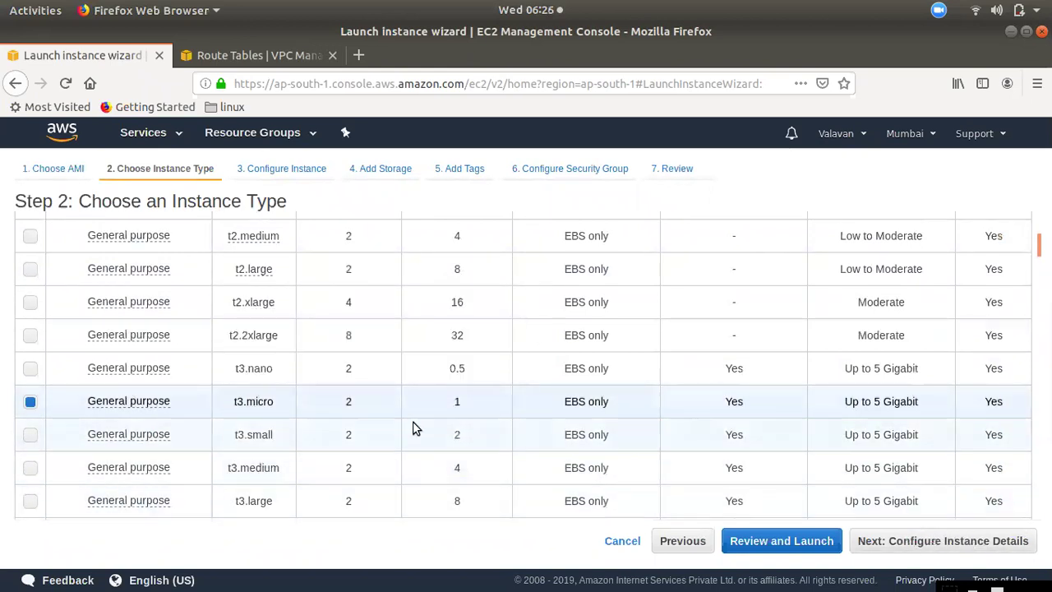
pyautogui.click(926, 542)
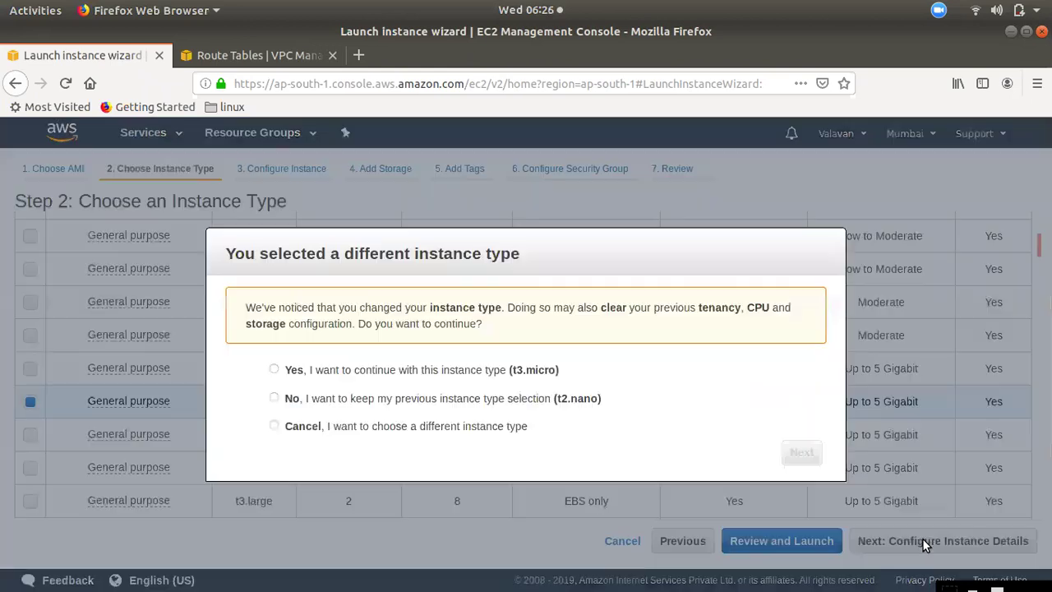
pyautogui.click(415, 371)
pyautogui.click(800, 453)
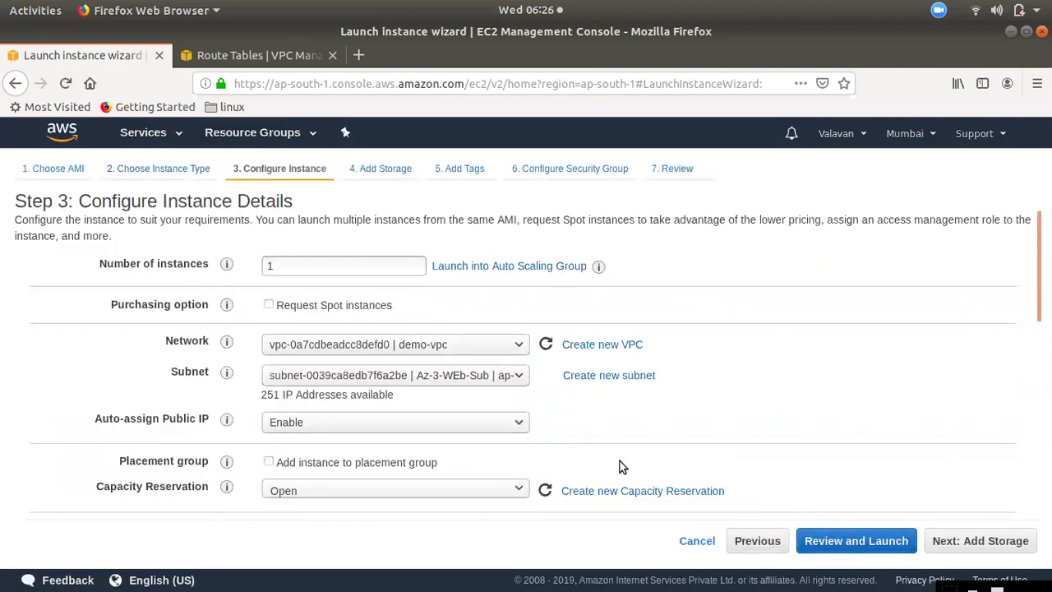
# - Review and launch the t3.micro instance with the existing newkey key pair, acknowledging access to its private key file
pyautogui.click(873, 543)
pyautogui.click(1005, 540)
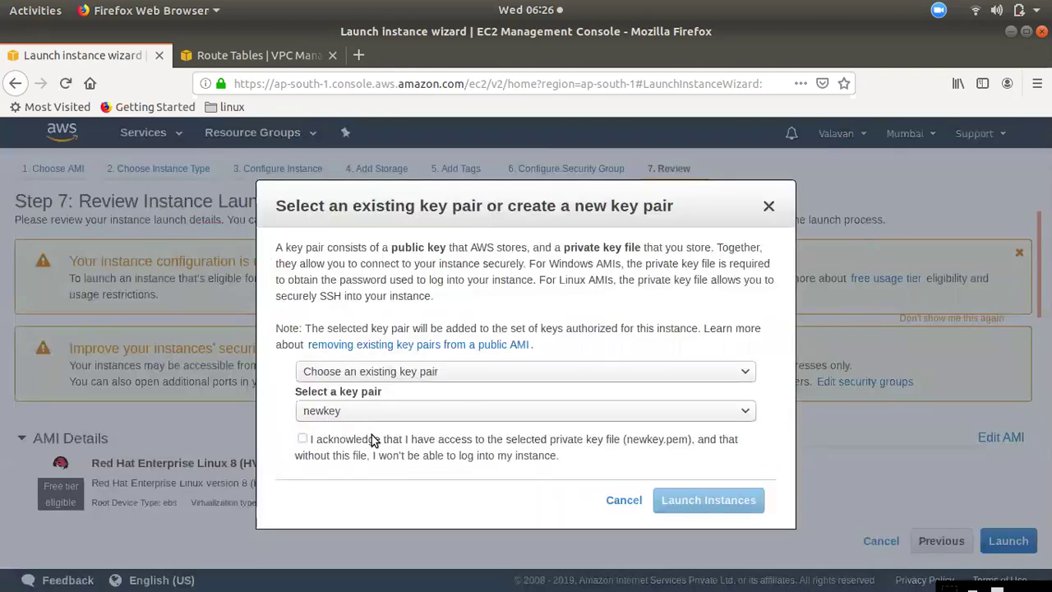
pyautogui.click(374, 441)
pyautogui.click(681, 500)
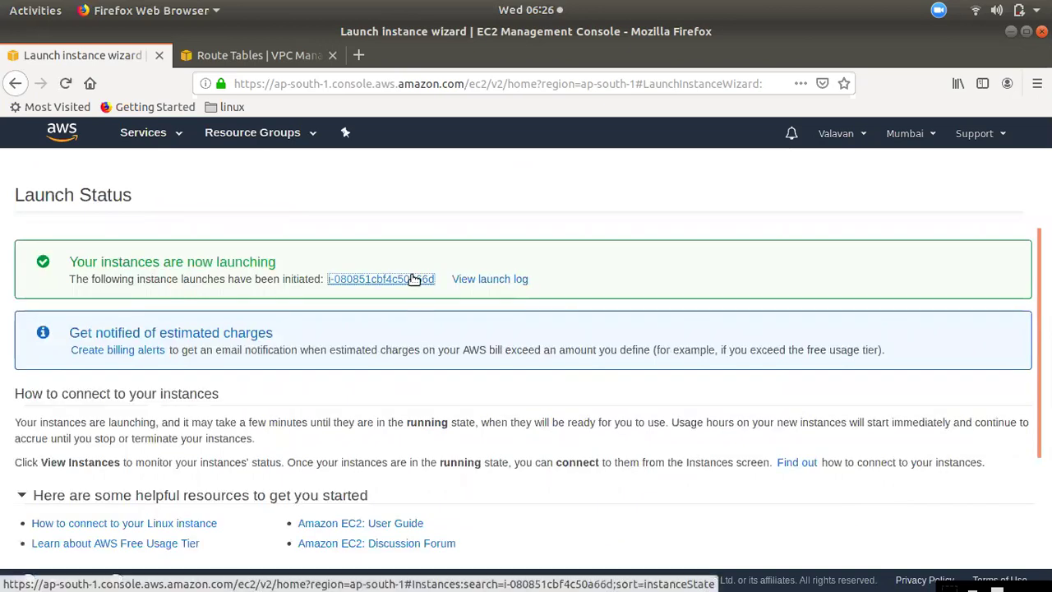
# - Open the new instance in the instance list, clear the search filter to list all instances, and refresh the list
pyautogui.click(415, 280)
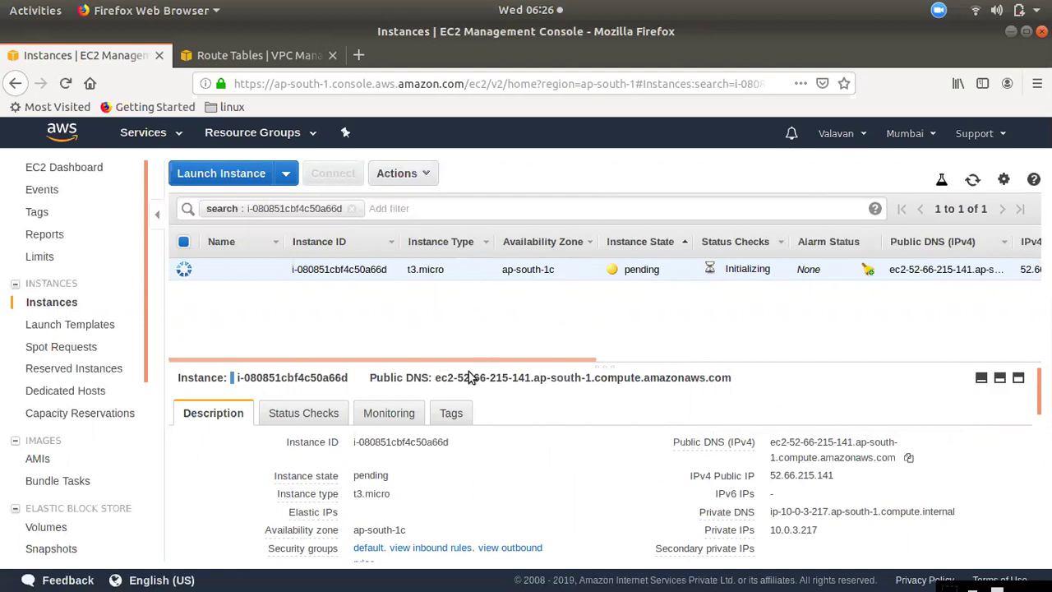
pyautogui.click(351, 208)
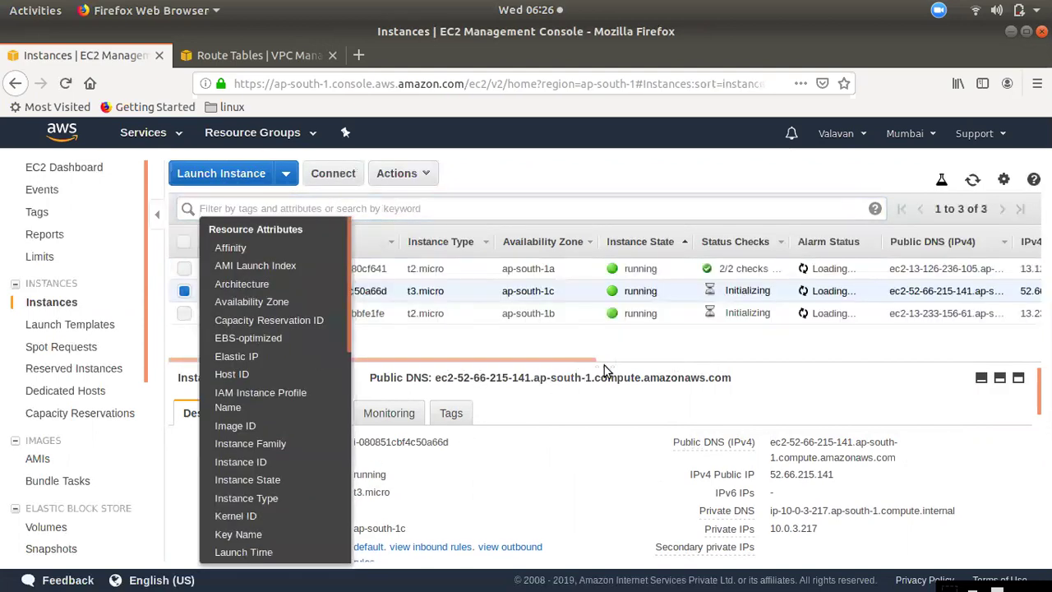
pyautogui.click(544, 362)
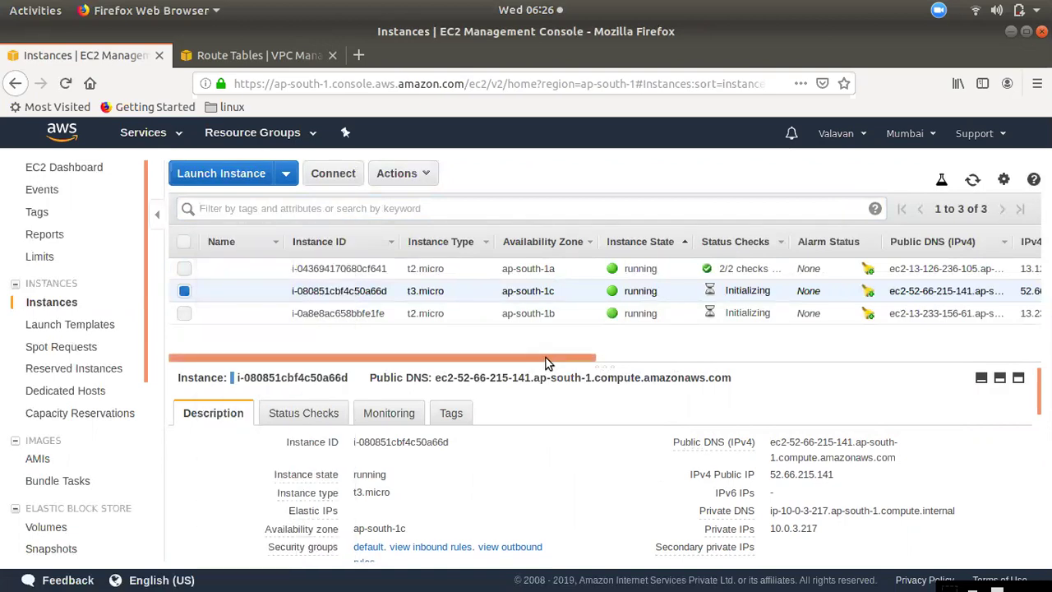
pyautogui.click(973, 180)
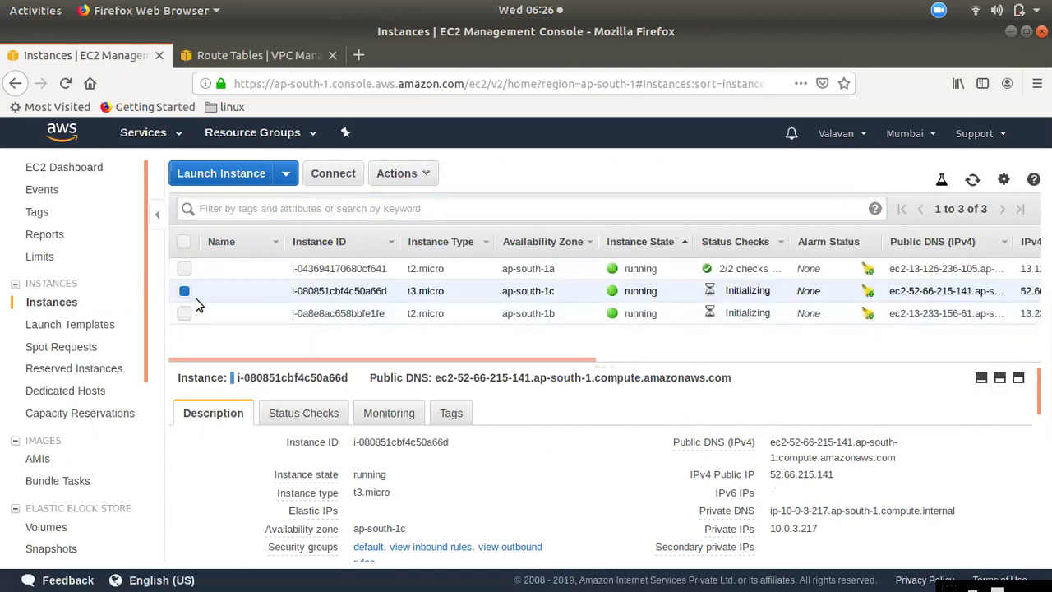
# - Select only the ap-south-1a instance and copy its IPv4 public IP address
pyautogui.click(184, 268)
pyautogui.click(184, 291)
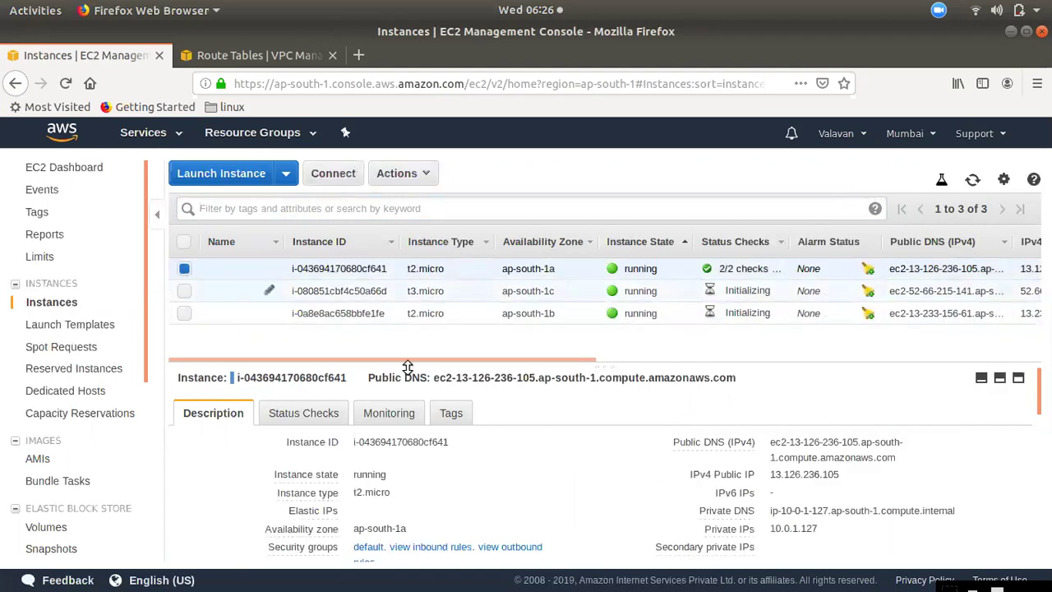
pyautogui.click(851, 475)
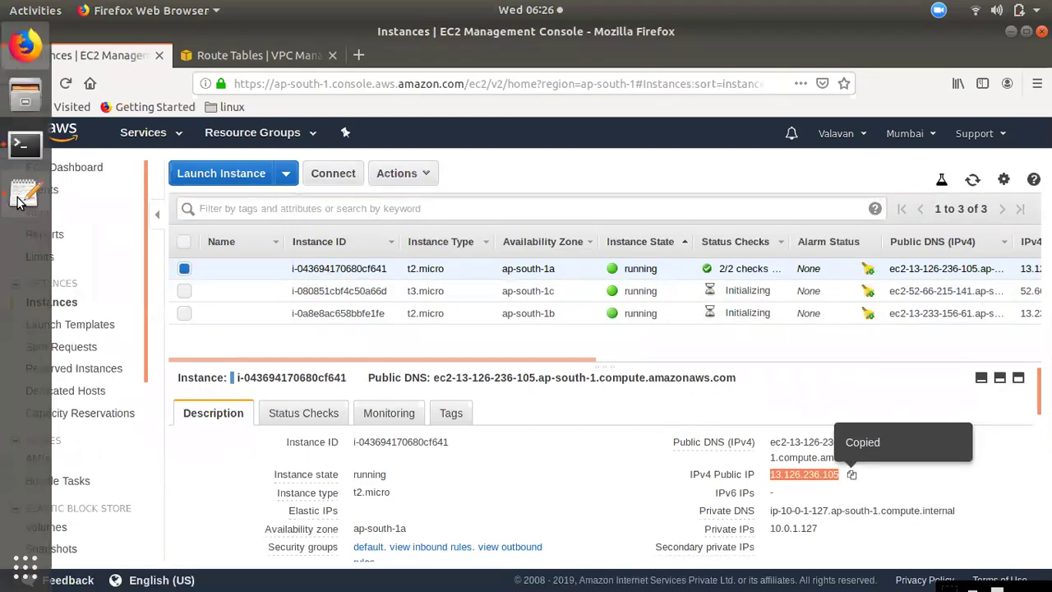
# - Switch to the ELB demo notes in Text Editor and review the tasks from the custom VPC to the Httpd server configuration
pyautogui.click(20, 192)
pyautogui.moveTo(79, 152); pyautogui.dragTo(505, 175)
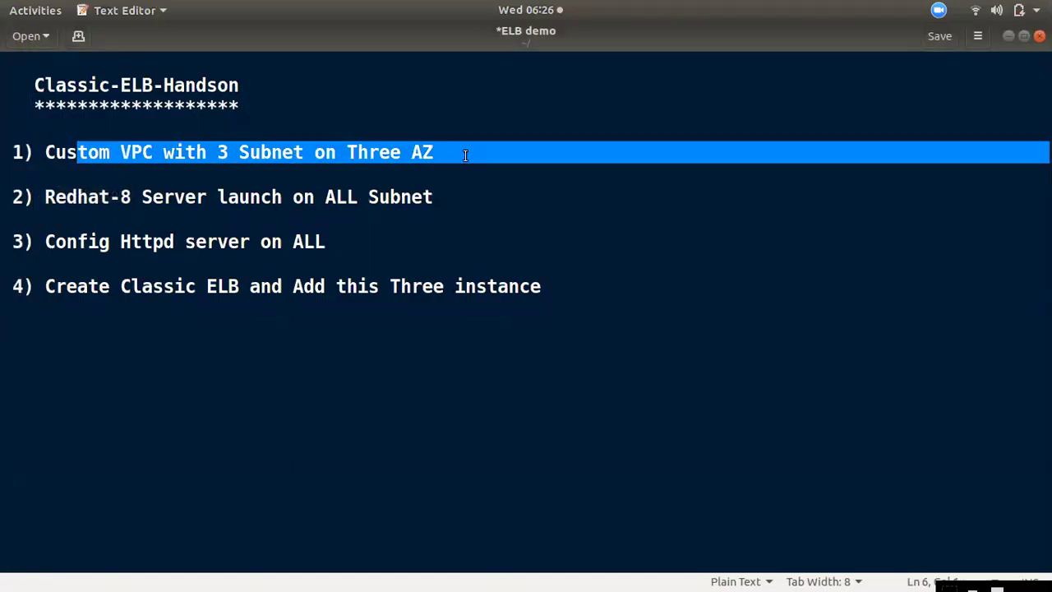
pyautogui.click(197, 206)
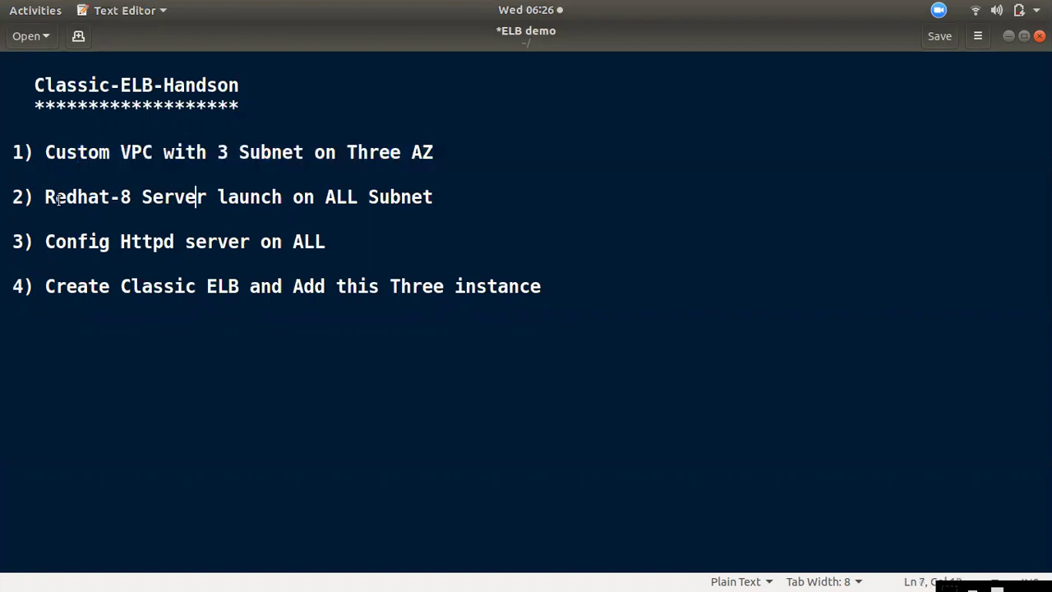
pyautogui.moveTo(67, 198); pyautogui.dragTo(382, 211)
pyautogui.click(204, 253)
pyautogui.moveTo(77, 242); pyautogui.dragTo(251, 247)
pyautogui.moveTo(7, 404)
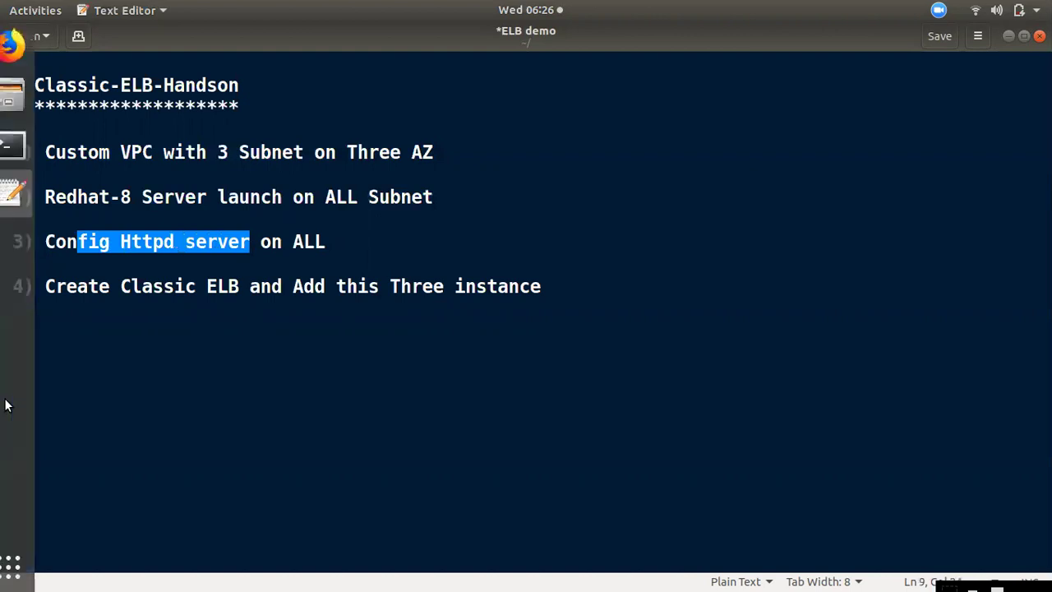
# - Switch to Terminal and try to connect over SSH as ec2-user to 13.126.236.105, using -i without a key file
pyautogui.click(25, 145)
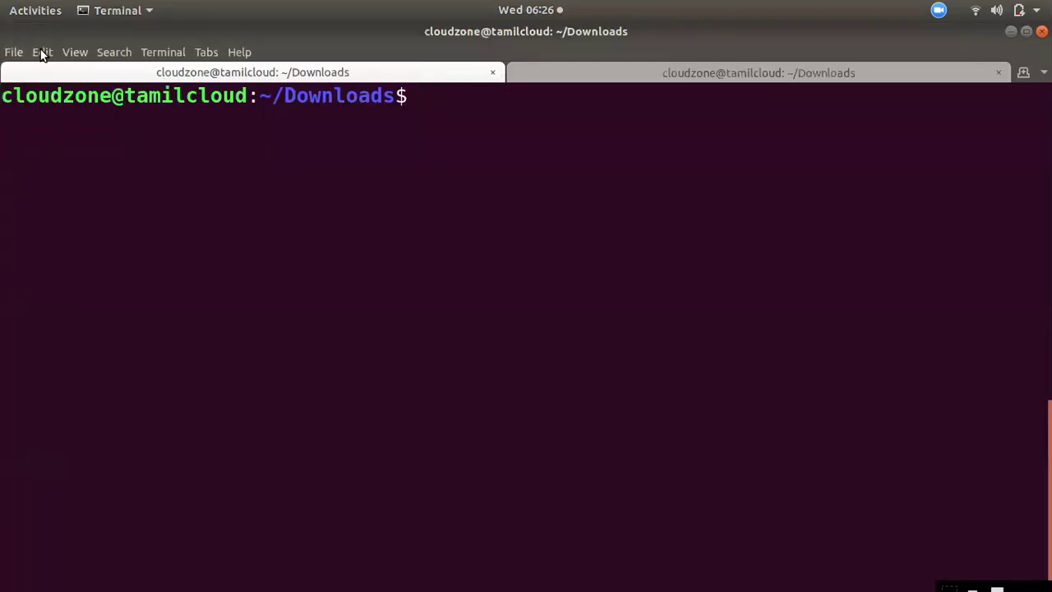
pyautogui.click(39, 52)
pyautogui.click(235, 76)
pyautogui.write('ssh ')
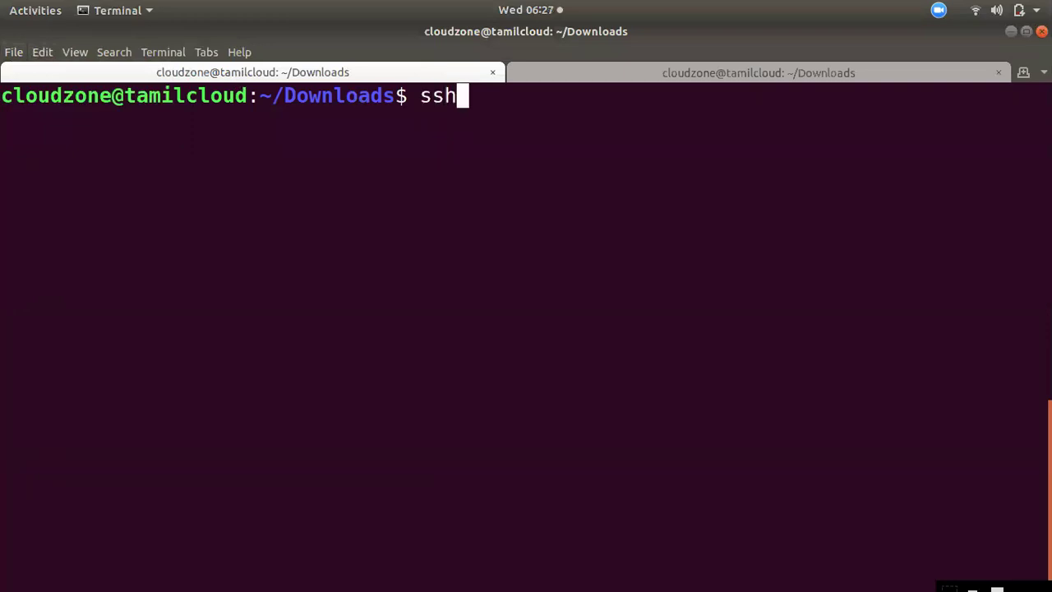
pyautogui.write('-i ')
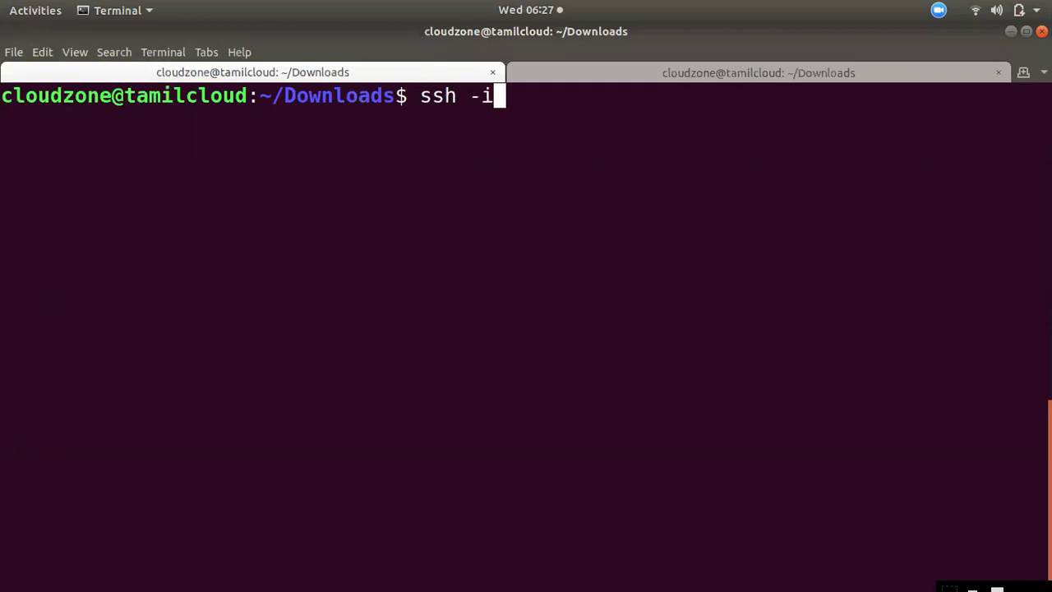
pyautogui.write('ec')
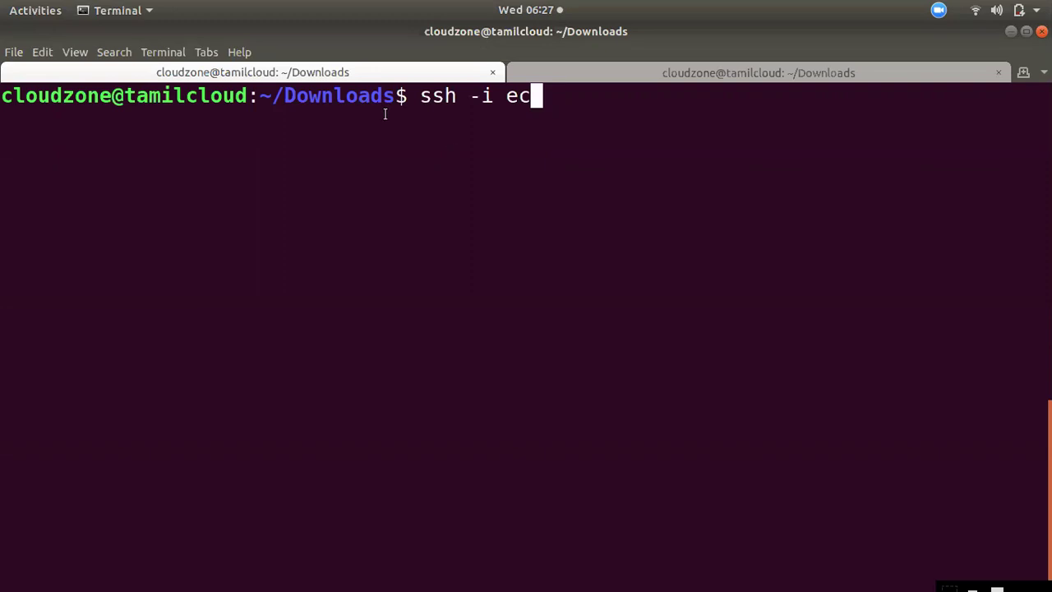
pyautogui.write('2')
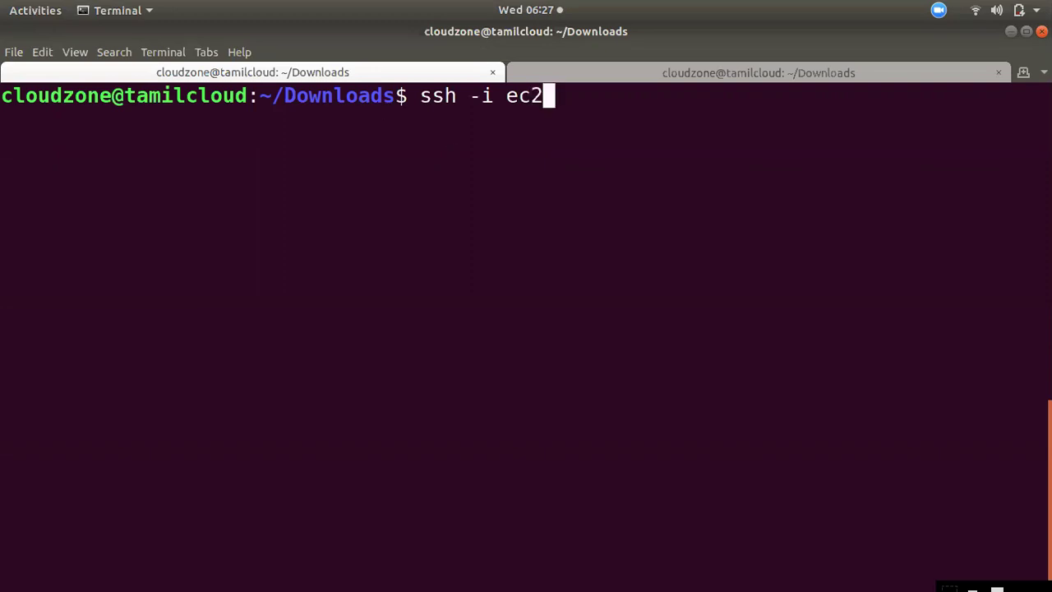
pyautogui.write('-user@')
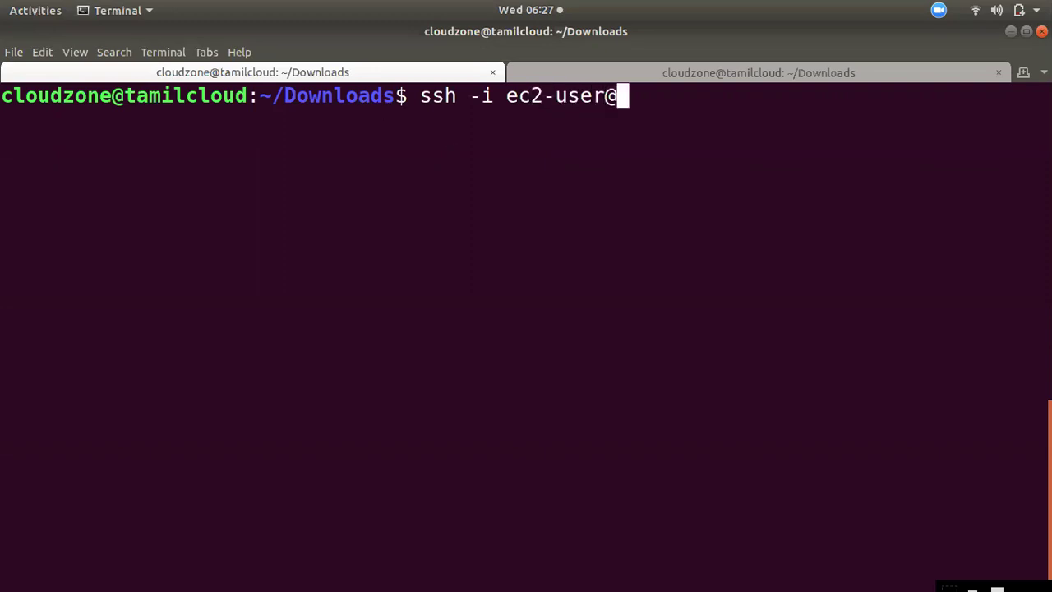
pyautogui.hotkey('ctrl', 'shift', 'v')
pyautogui.press('Return')
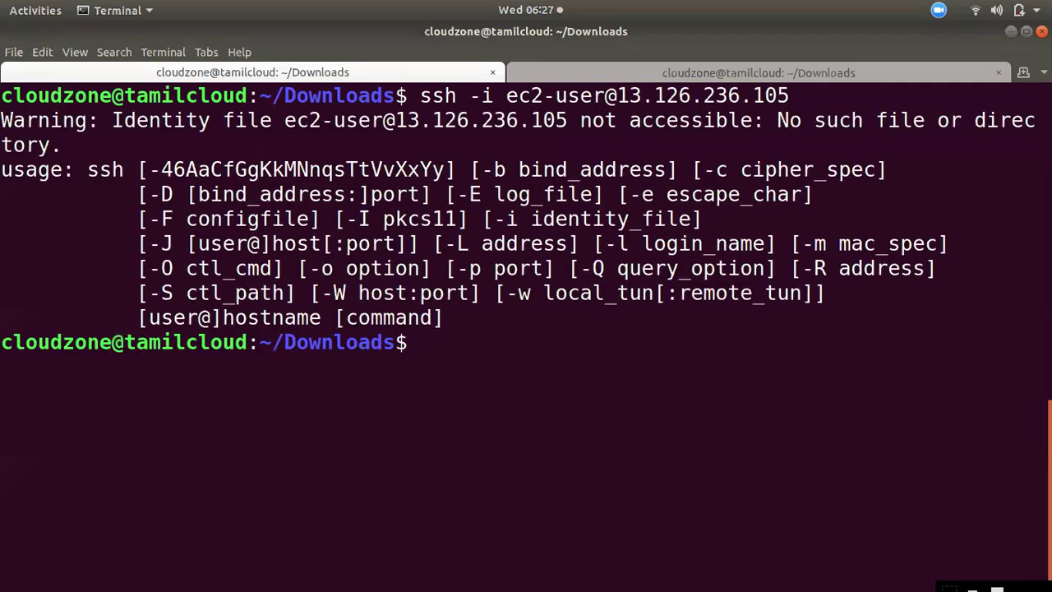
# - Rerun the SSH command to 13.126.236.105 with newkey.pem as the identity file and accept the host's authenticity
pyautogui.press('Up')
pyautogui.press('Left')
pyautogui.press('Left')
pyautogui.press('Left')
pyautogui.press('Left')
pyautogui.press('Left')
pyautogui.press('Left')
pyautogui.press('Left')
pyautogui.press('Left')
pyautogui.press('Left')
pyautogui.press('Left')
pyautogui.press('Left')
pyautogui.press('Left')
pyautogui.press('Left')
pyautogui.press('Left')
pyautogui.press('Left')
pyautogui.press('Left')
pyautogui.press('Left')
pyautogui.press('Left')
pyautogui.press('Left')
pyautogui.press('Left')
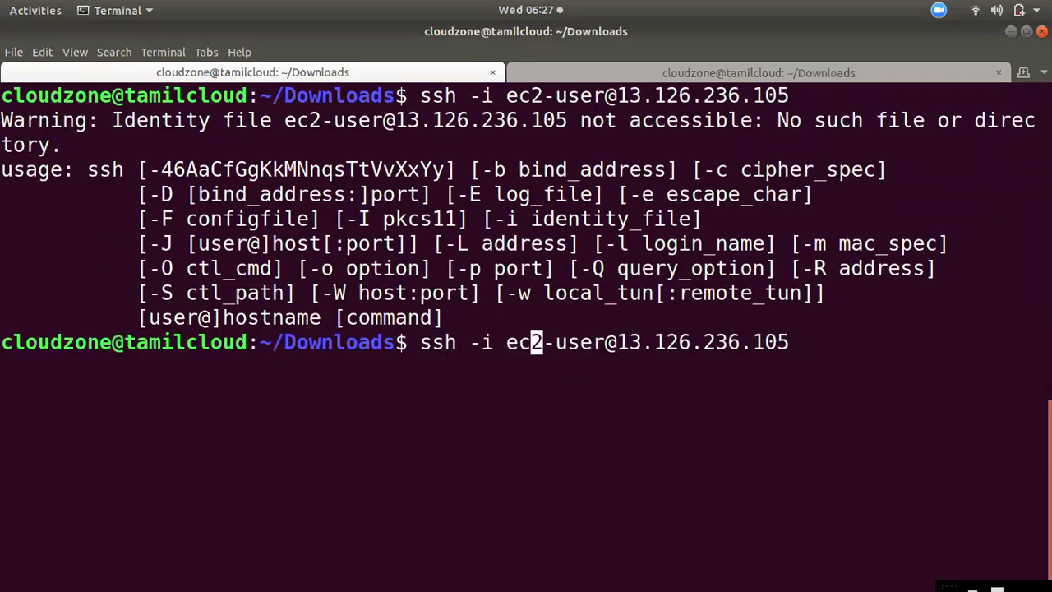
pyautogui.press('Right')
pyautogui.write('newkey.pem')
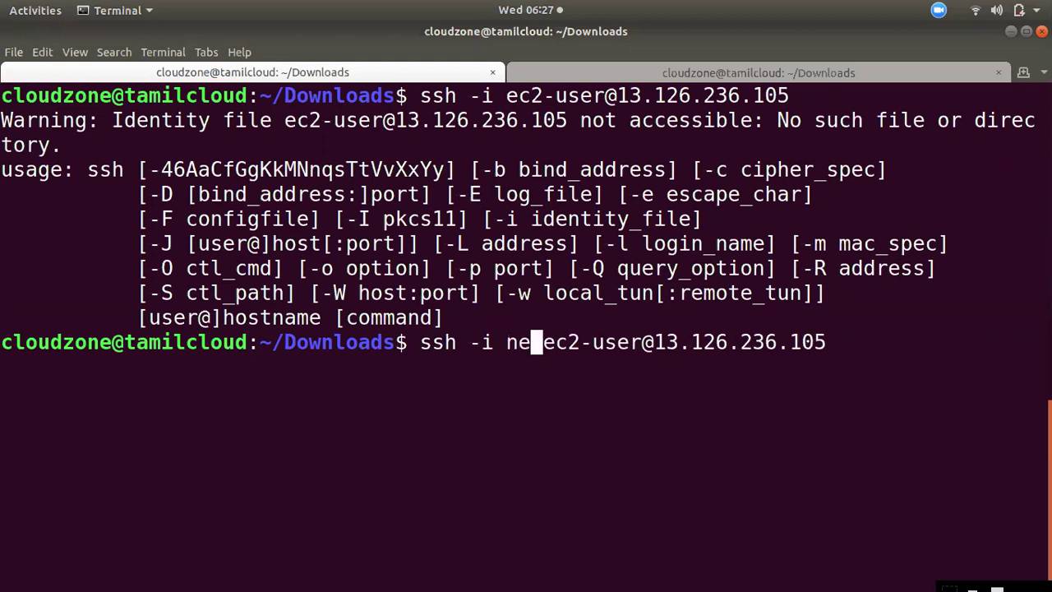
pyautogui.press('Return')
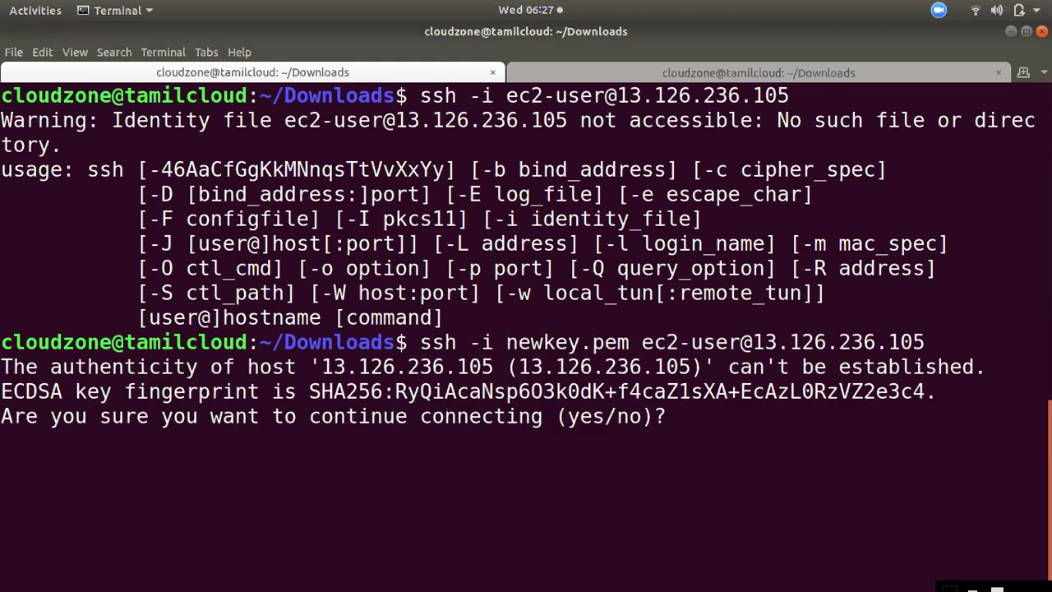
pyautogui.write('yes')
pyautogui.press('Return')
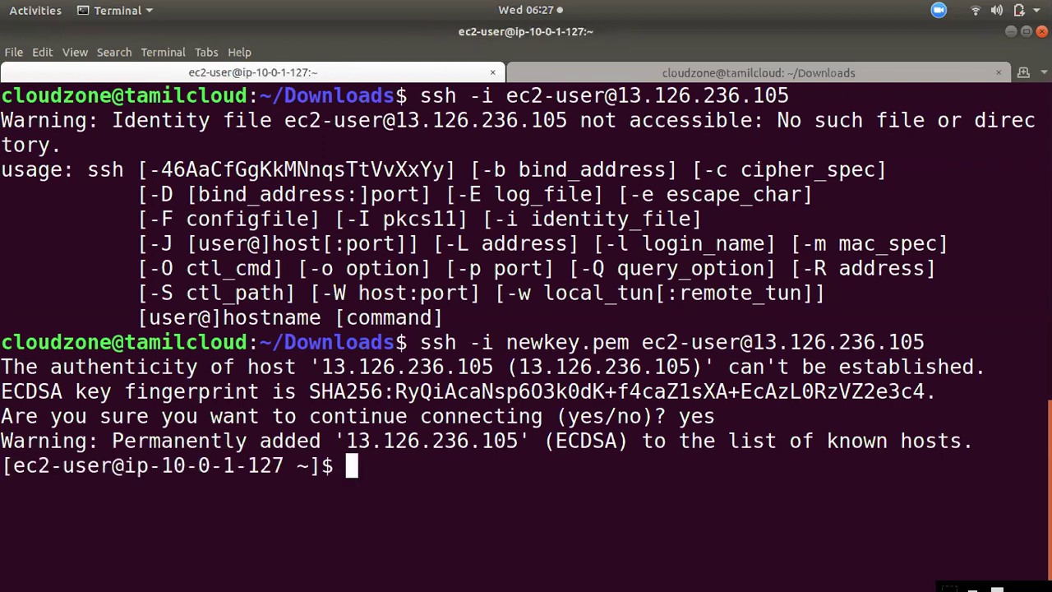
# - Clear the remote terminal and try to run yum update as the regular ec2-user
pyautogui.hotkey('ctrl', 'l')
pyautogui.write('yum')
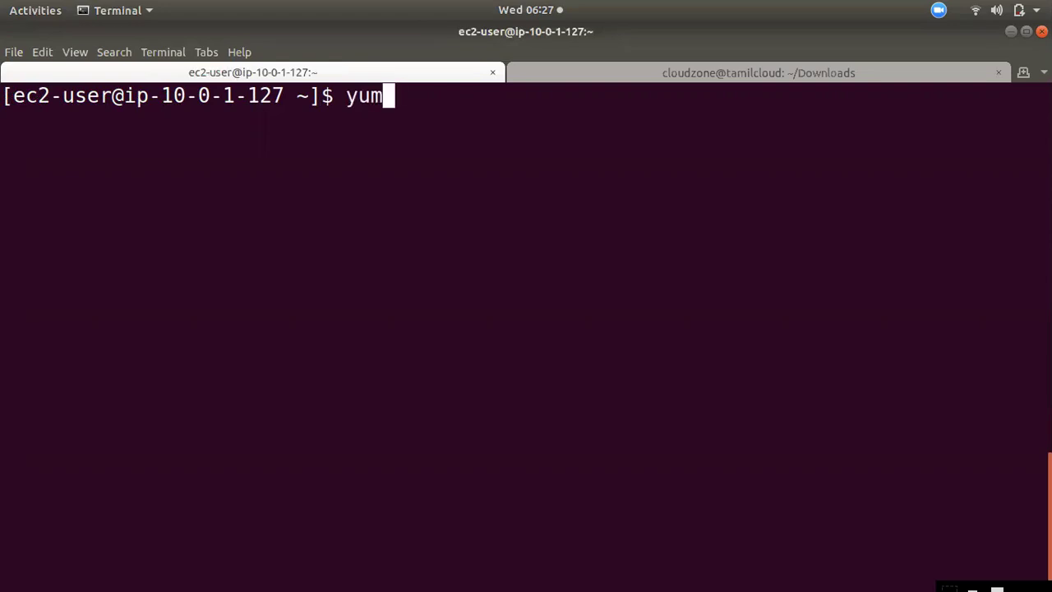
pyautogui.write(' update')
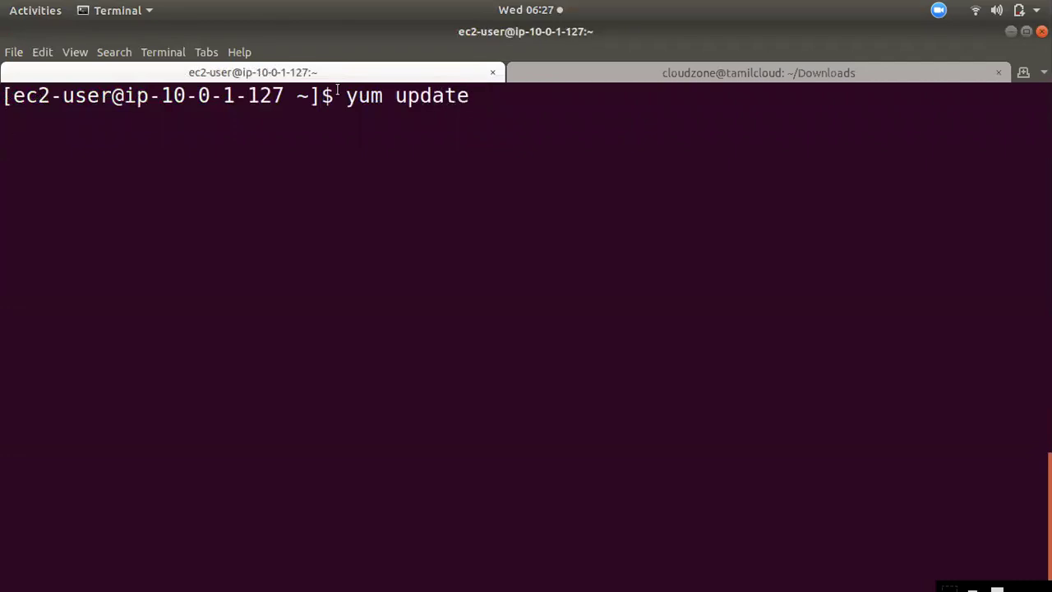
pyautogui.press('Return')
# - Rerun the package update on the first server with root rights as sudo yum update
pyautogui.press('Up')
pyautogui.press('Left')
pyautogui.press('Left')
pyautogui.press('Left')
pyautogui.press('Left')
pyautogui.press('Left')
pyautogui.press('Left')
pyautogui.press('Left')
pyautogui.press('Left')
pyautogui.press('Left')
pyautogui.press('Left')
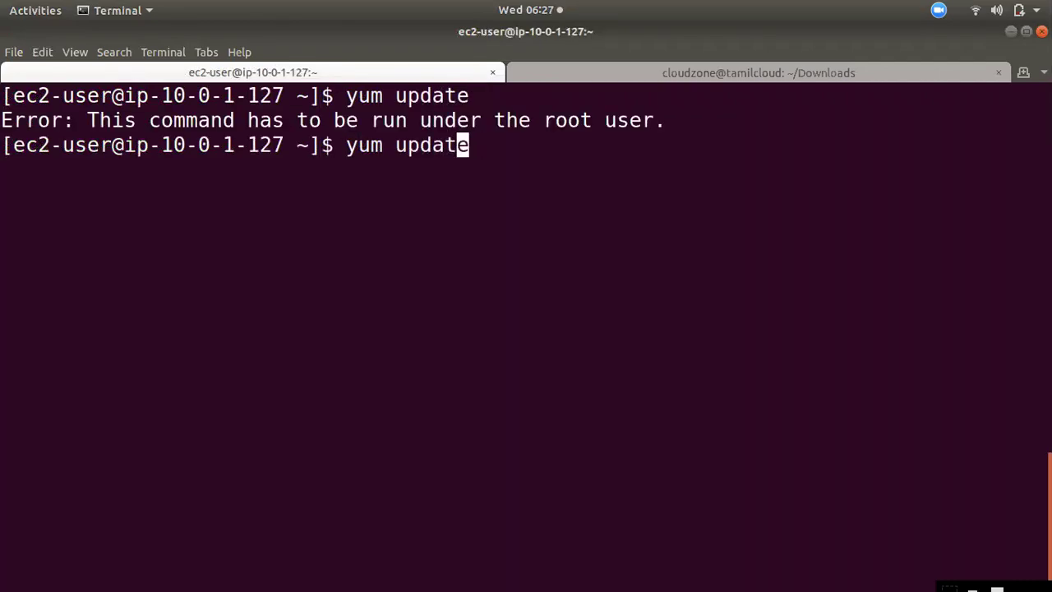
pyautogui.write('sudo')
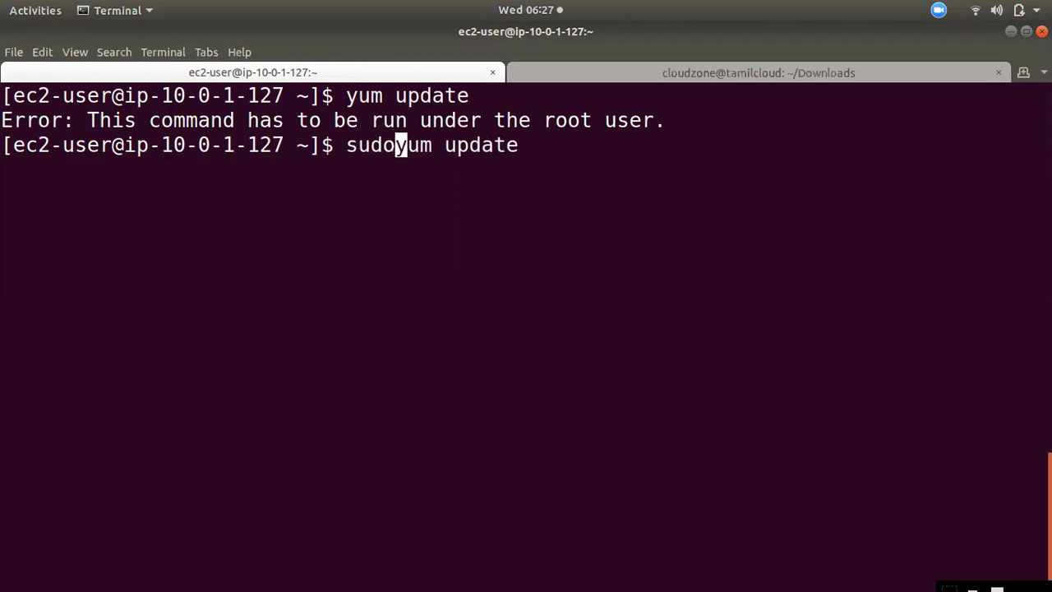
pyautogui.press('Return')
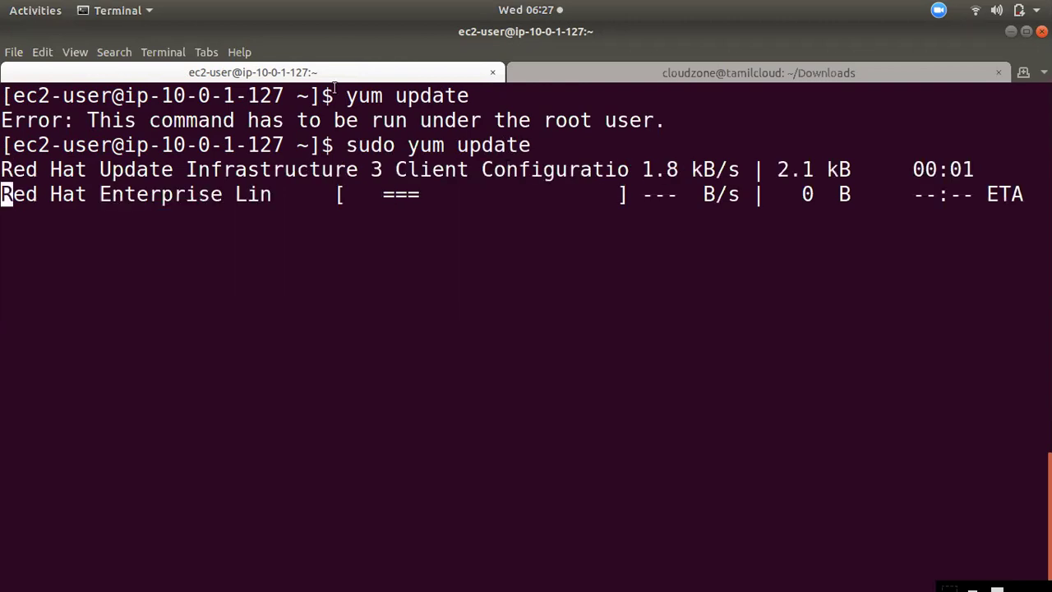
# - Switch to the EC2 instance list in Firefox, select only the ap-south-1b instance and copy its IPv4 public IP address
pyautogui.click(25, 46)
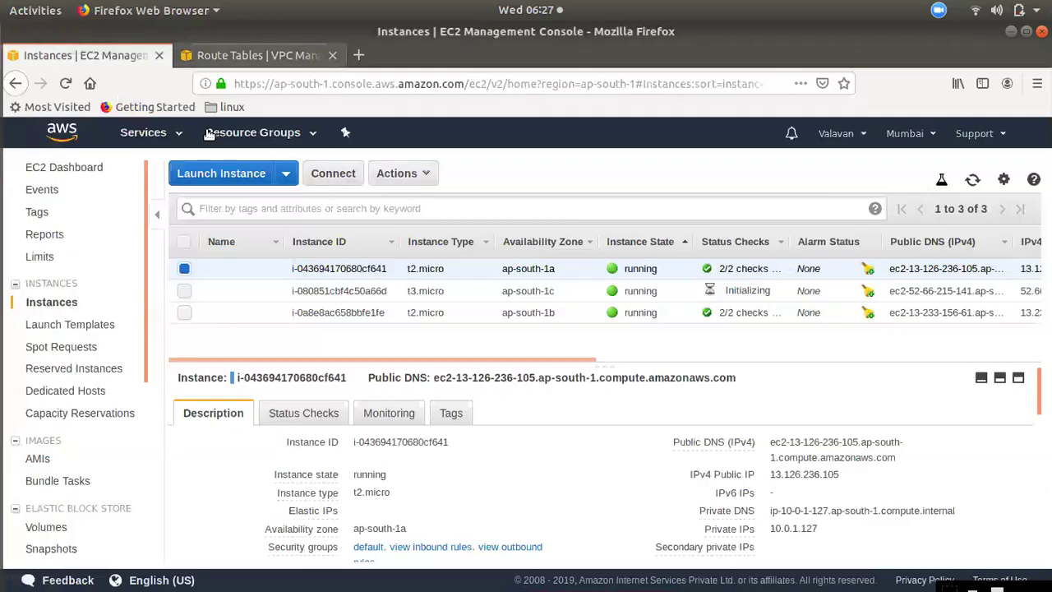
pyautogui.click(185, 274)
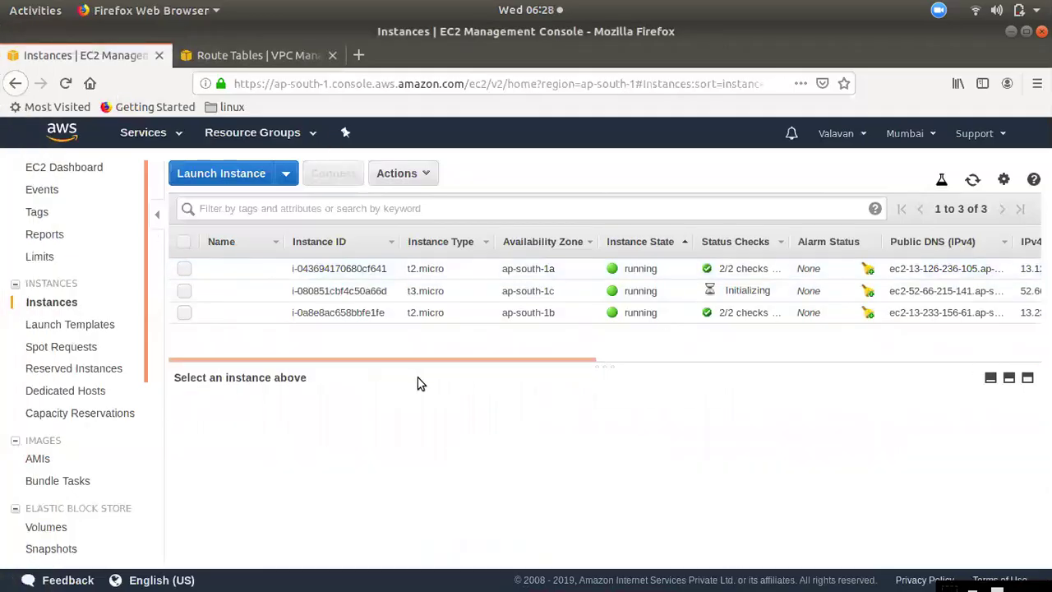
pyautogui.click(184, 313)
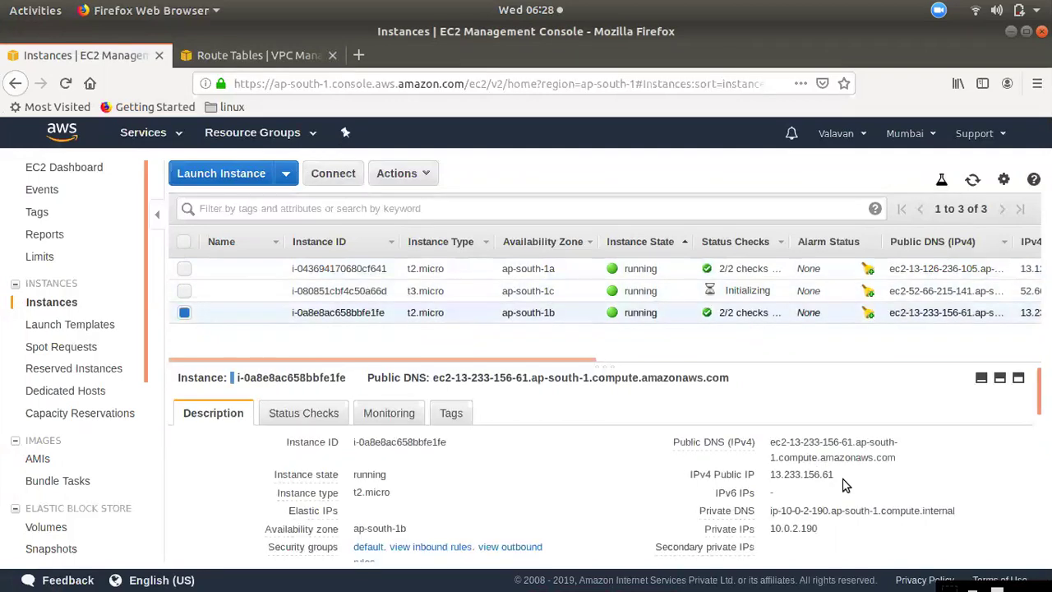
pyautogui.click(844, 476)
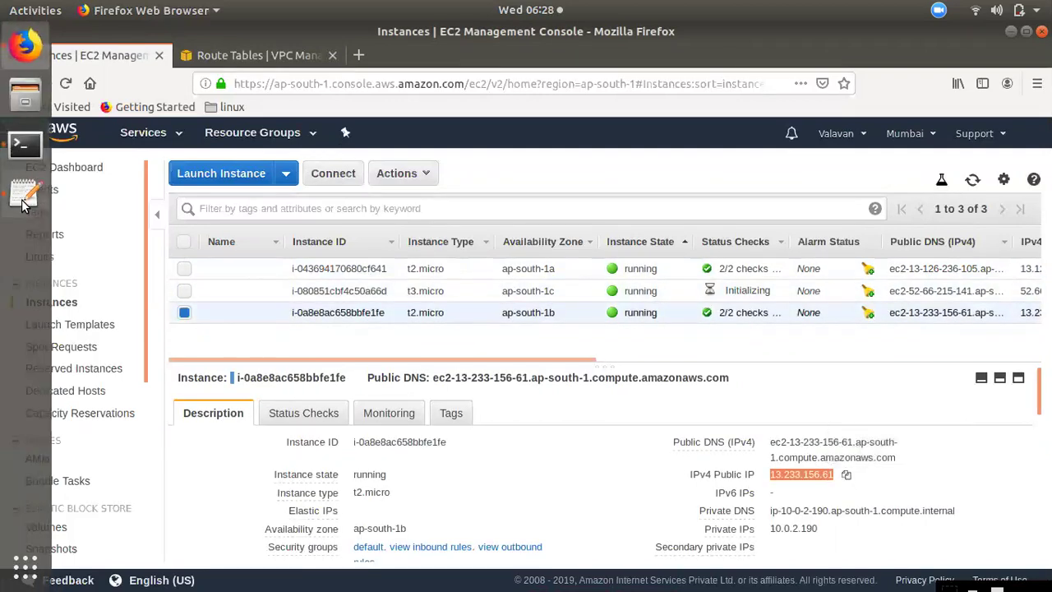
# - Return to Terminal and approve the package upgrade on the first server with y
pyautogui.click(33, 191)
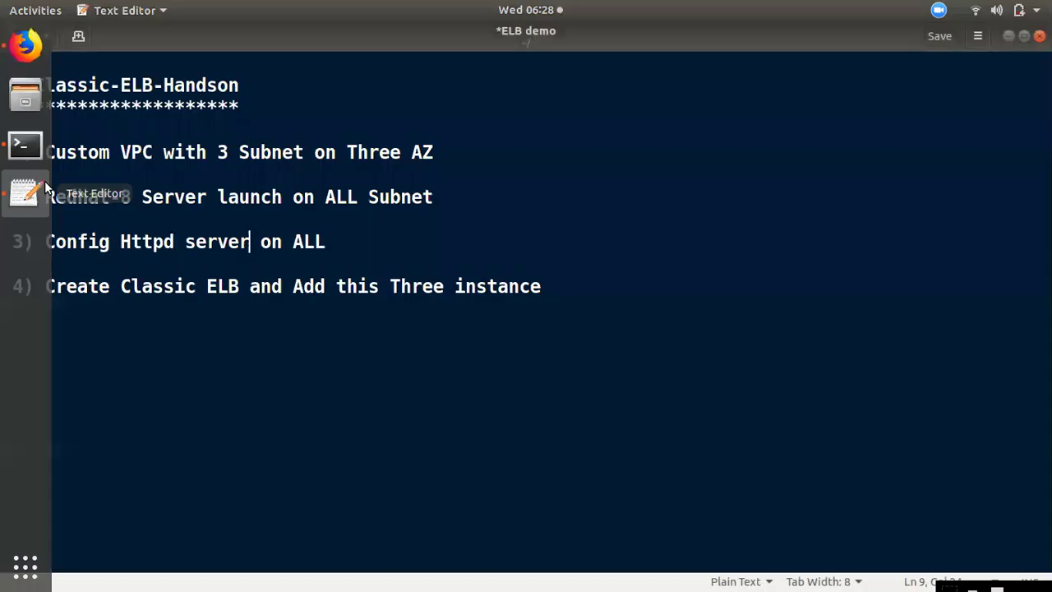
pyautogui.click(25, 144)
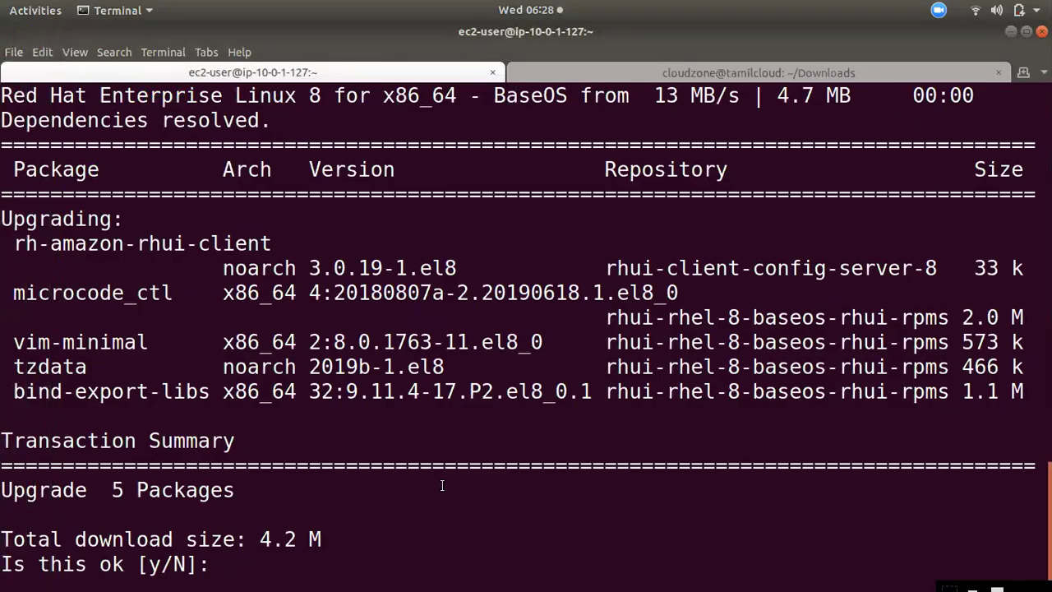
pyautogui.write('y')
pyautogui.press('Return')
pyautogui.click(671, 76)
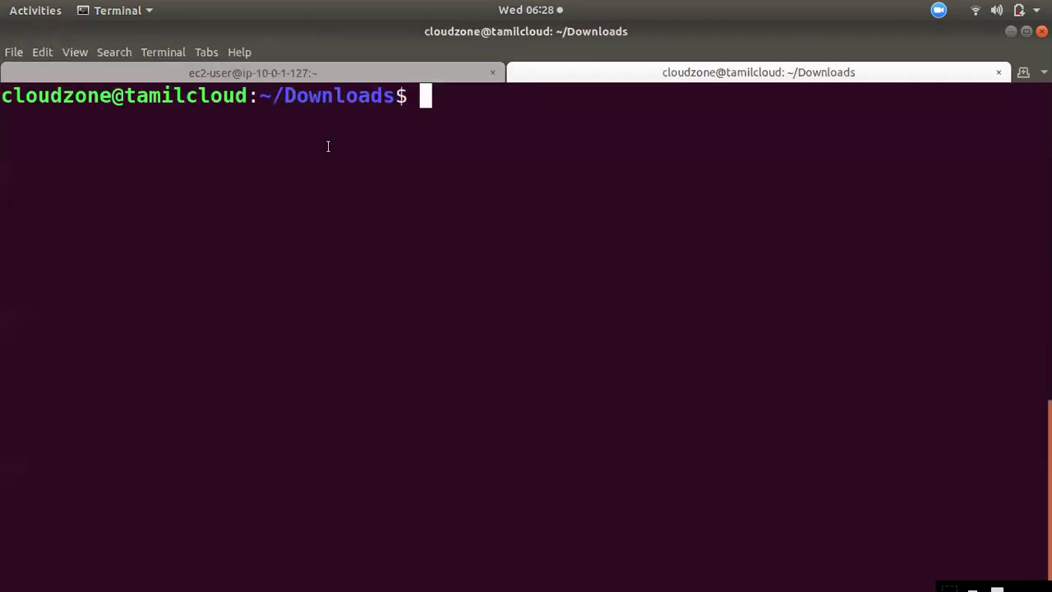
pyautogui.write('ssh -')
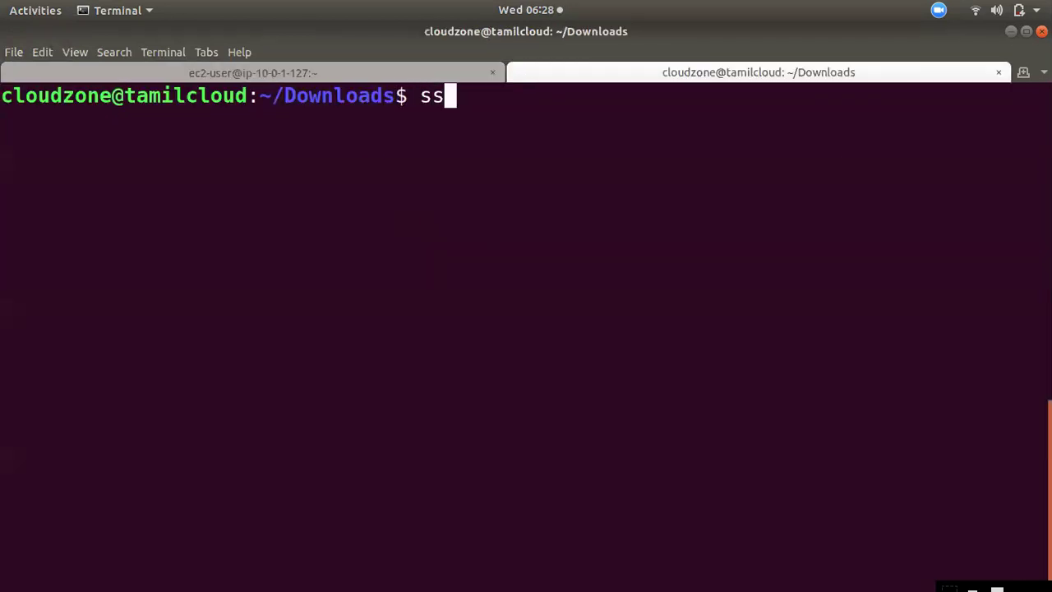
pyautogui.write('i newkey.pem ')
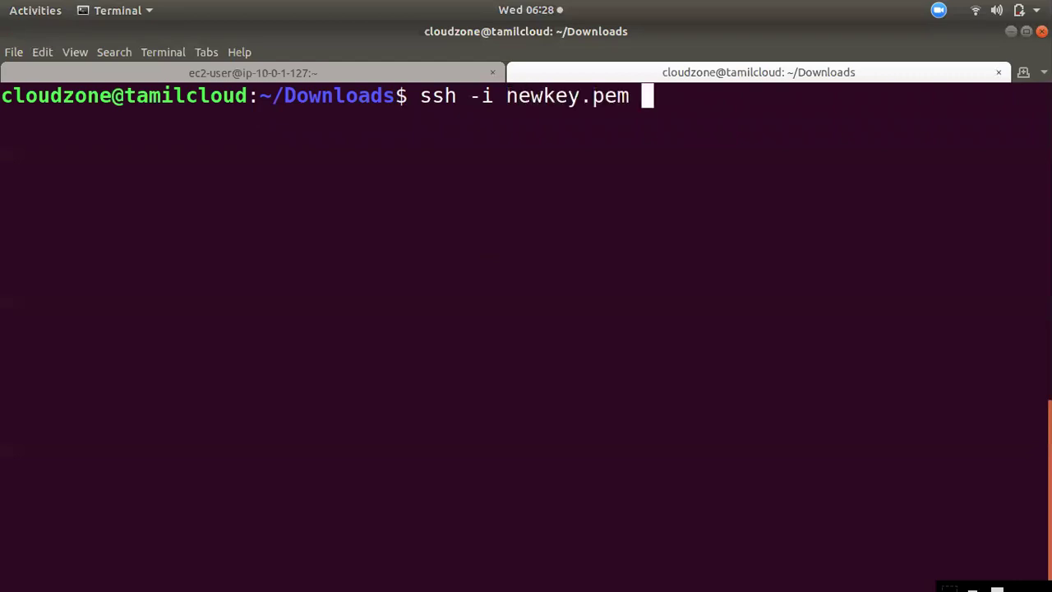
pyautogui.write('ec2-i')
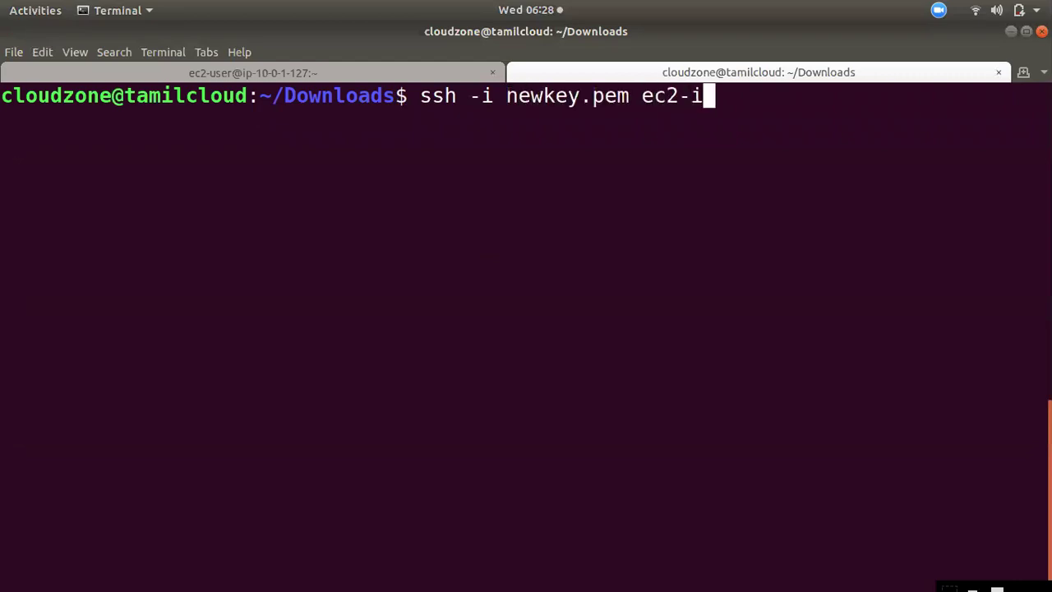
pyautogui.press('BackSpace')
pyautogui.write('user@')
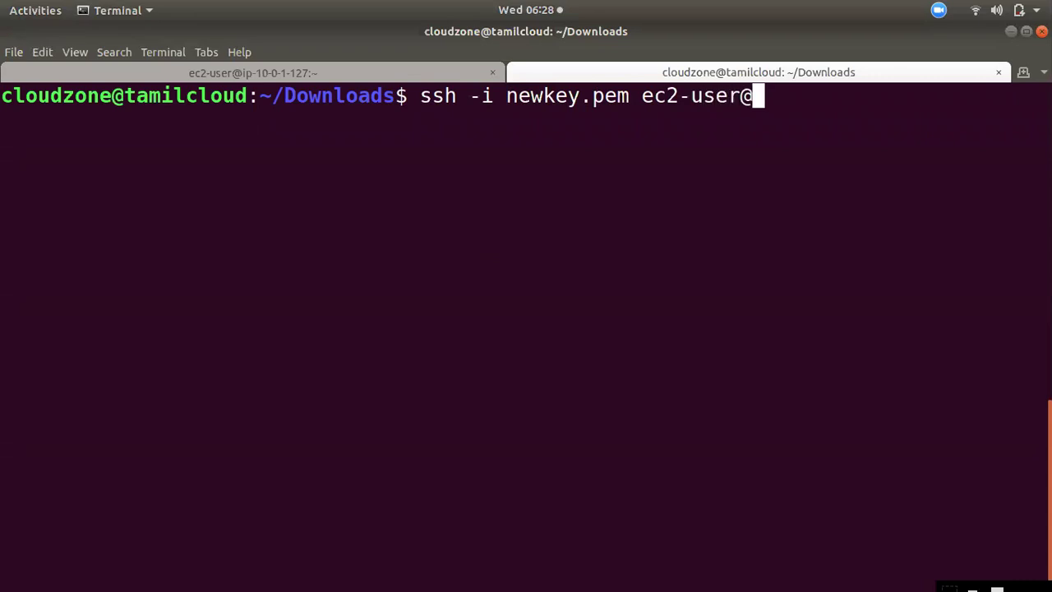
pyautogui.hotkey('ctrl', 'shift', 'v')
pyautogui.press('Return')
pyautogui.write('yes')
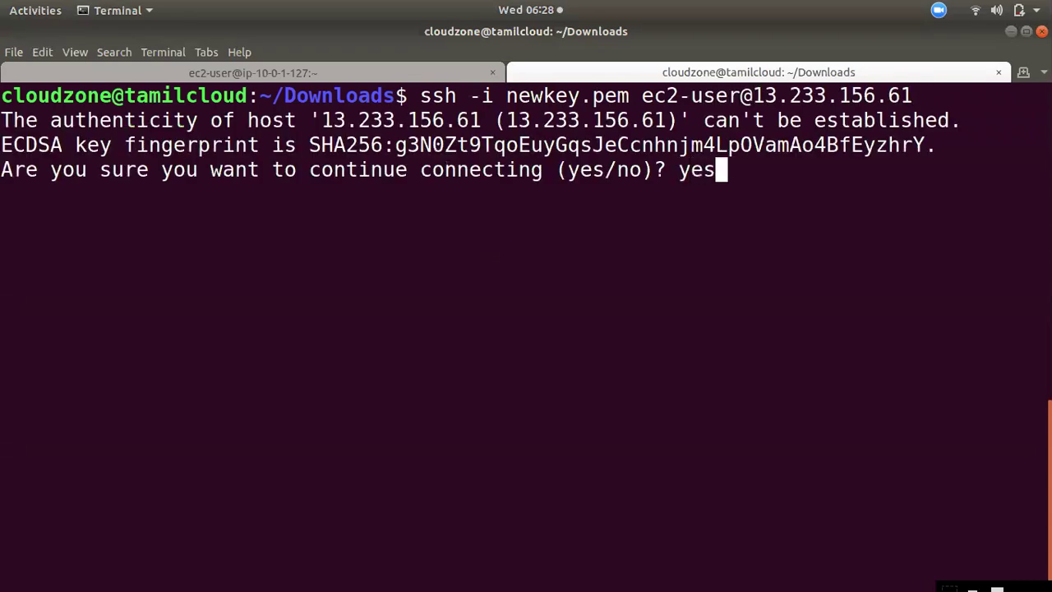
pyautogui.press('Return')
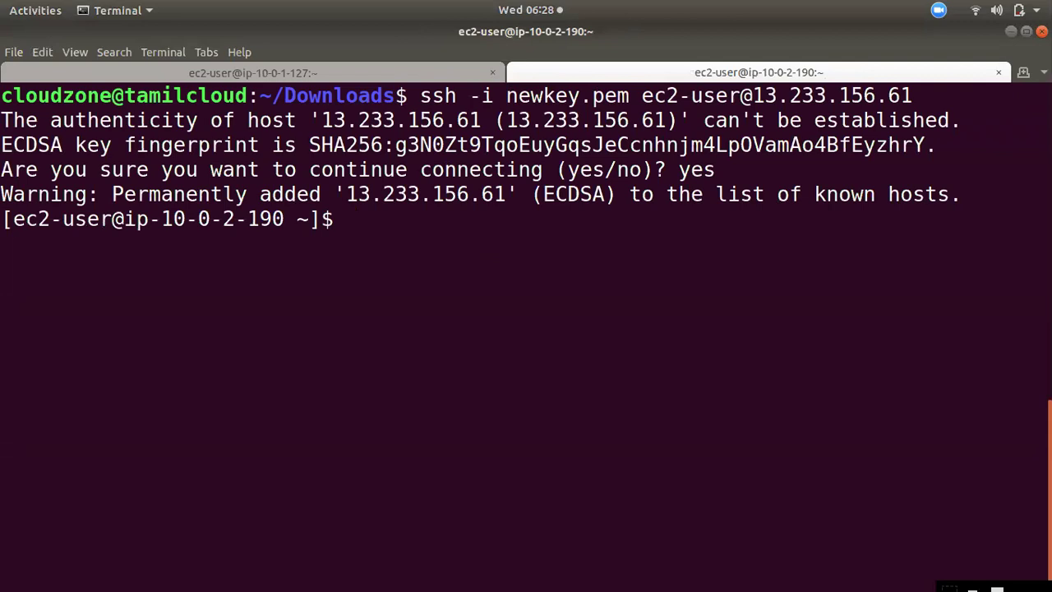
pyautogui.write('sudo yum update')
pyautogui.press('Return')
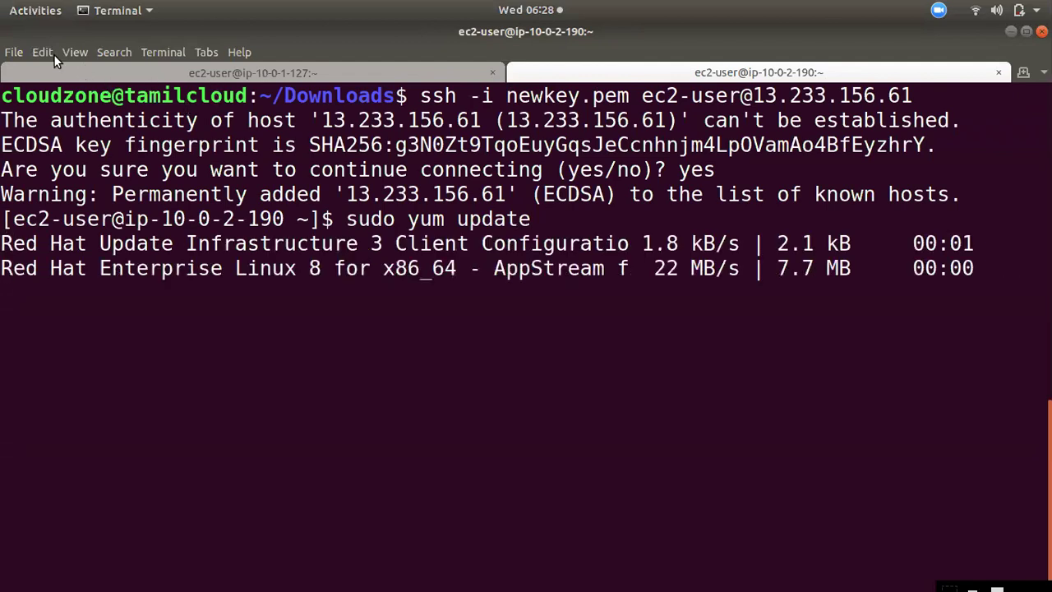
# - Open a third terminal tab and clear its screen
pyautogui.click(20, 52)
pyautogui.click(25, 70)
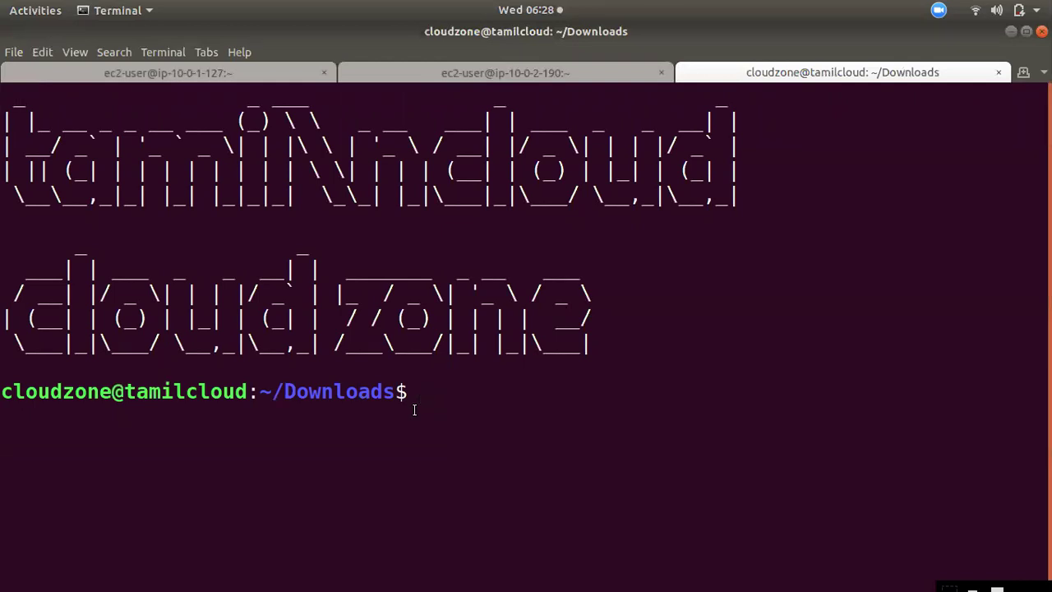
pyautogui.hotkey('ctrl', 'l')
# - In the third terminal session, enter the start of the SSH command, ssh -i newkey.pem ec2-user@, leaving the host address open
pyautogui.write('cd')
pyautogui.press('BackSpace')
pyautogui.press('BackSpace')
pyautogui.press('BackSpace')
pyautogui.write('ssh -i n')
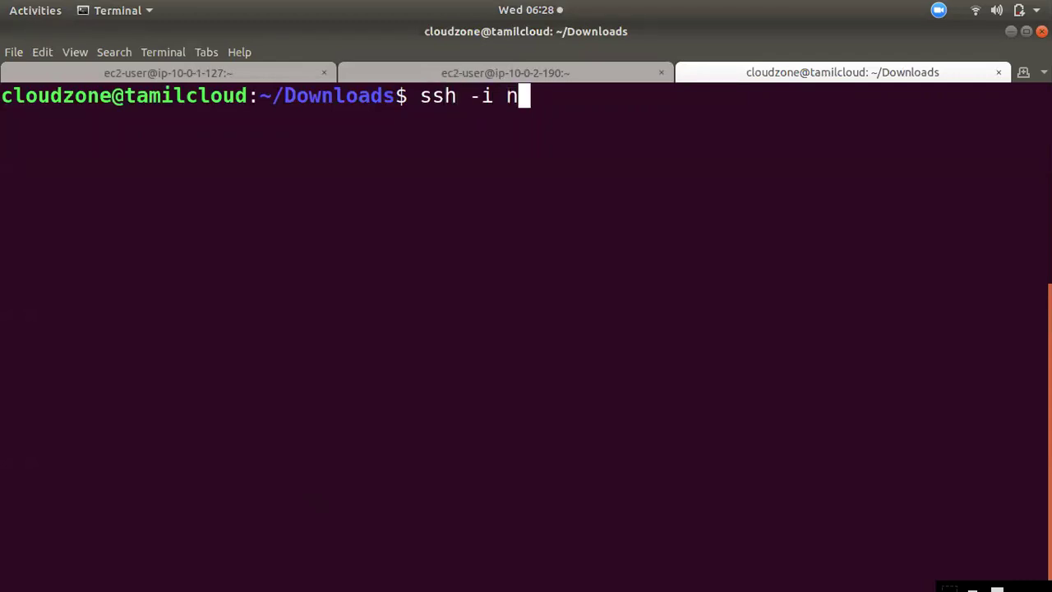
pyautogui.press('Tab')
pyautogui.write('ec')
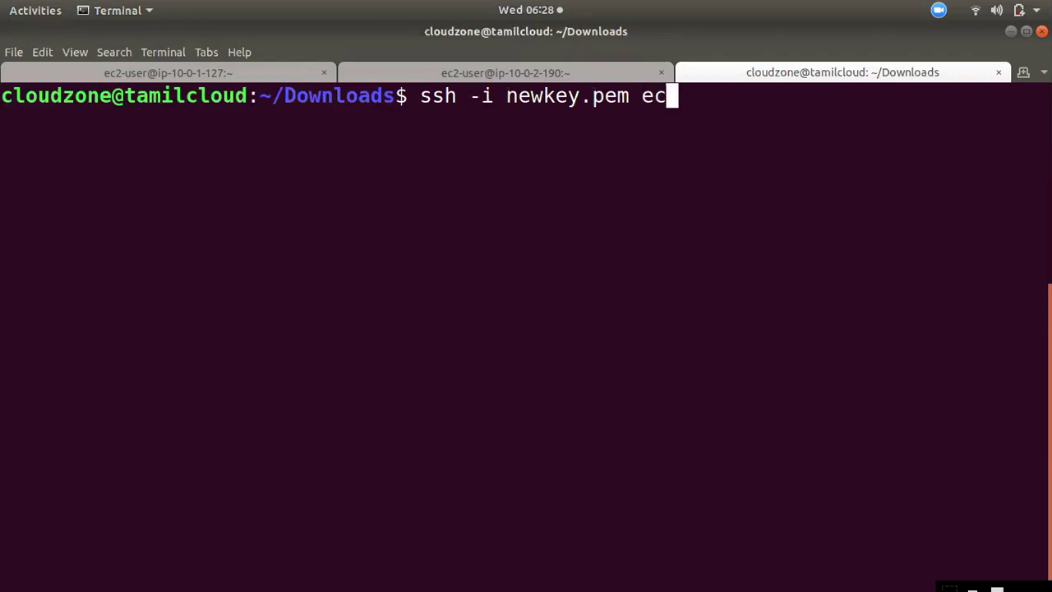
pyautogui.write('-')
pyautogui.press('BackSpace')
pyautogui.write('2')
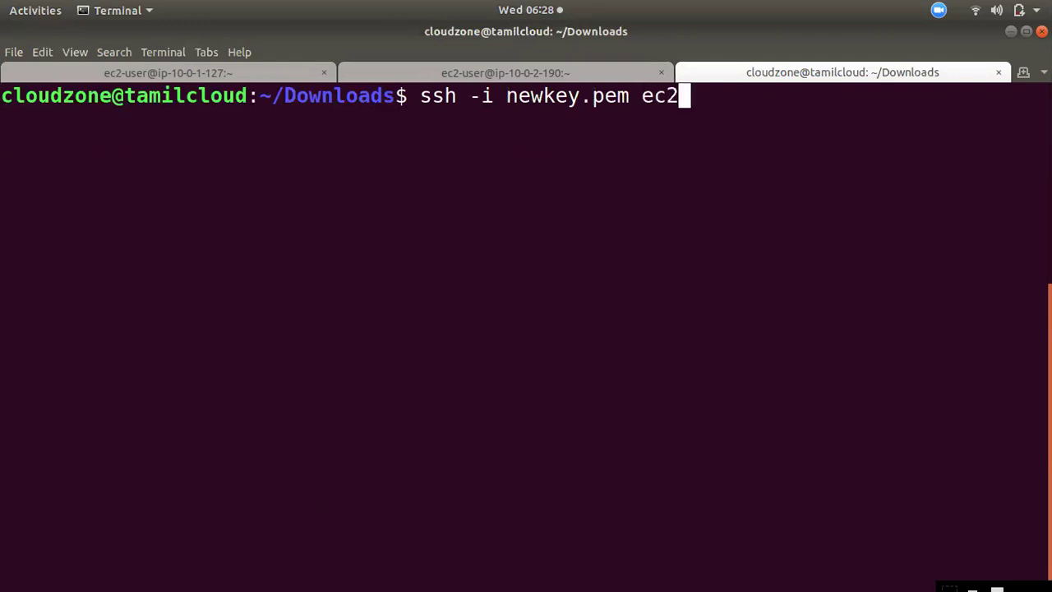
pyautogui.write('-user@')
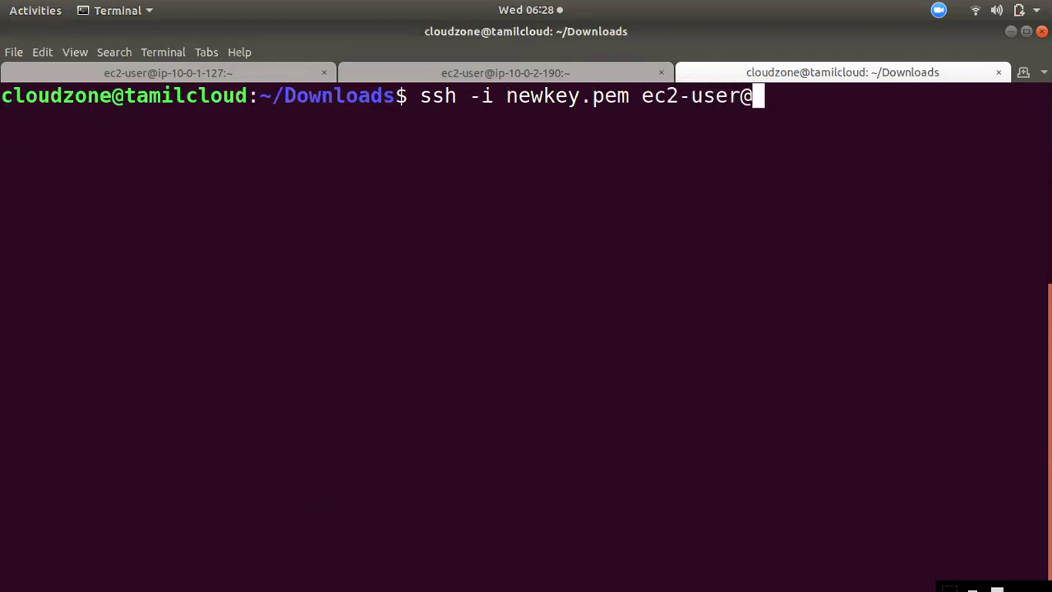
# - Switch to the EC2 instance list in Firefox, select only the ap-south-1c instance and copy its IPv4 public IP address
pyautogui.moveTo(8, 252)
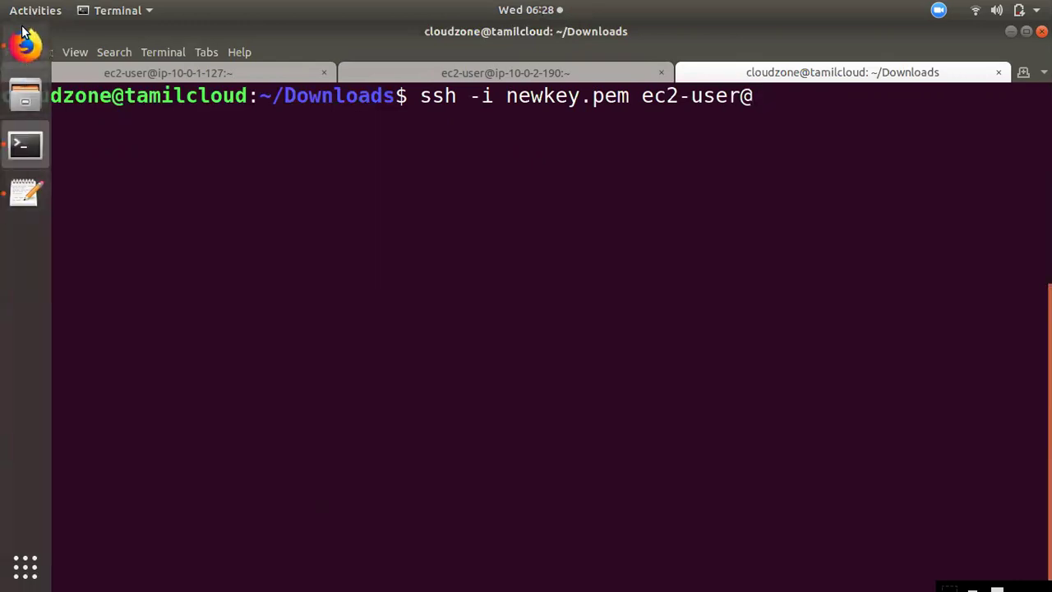
pyautogui.click(25, 51)
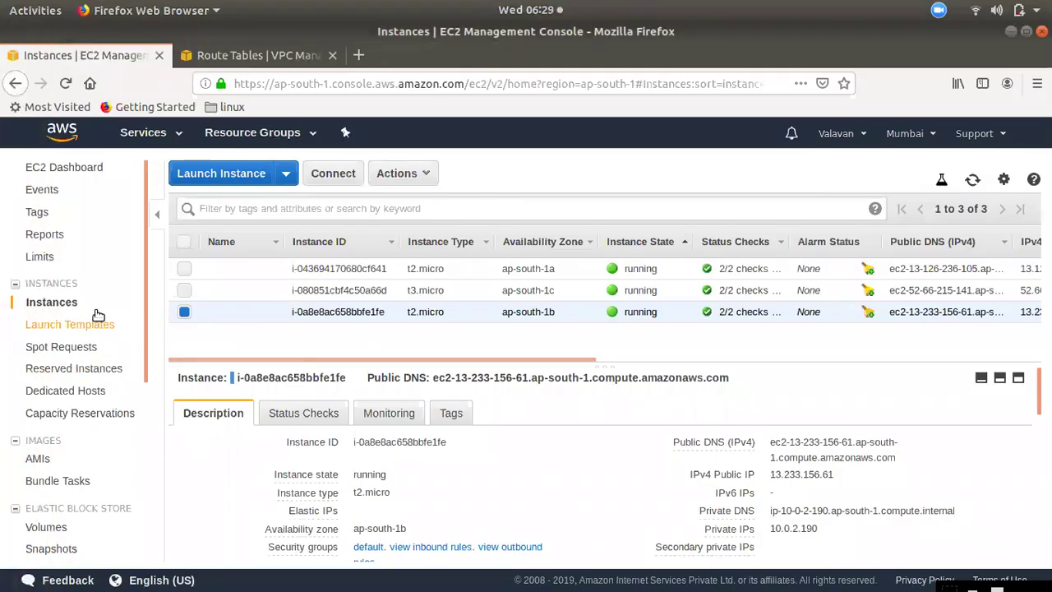
pyautogui.click(181, 315)
pyautogui.click(184, 290)
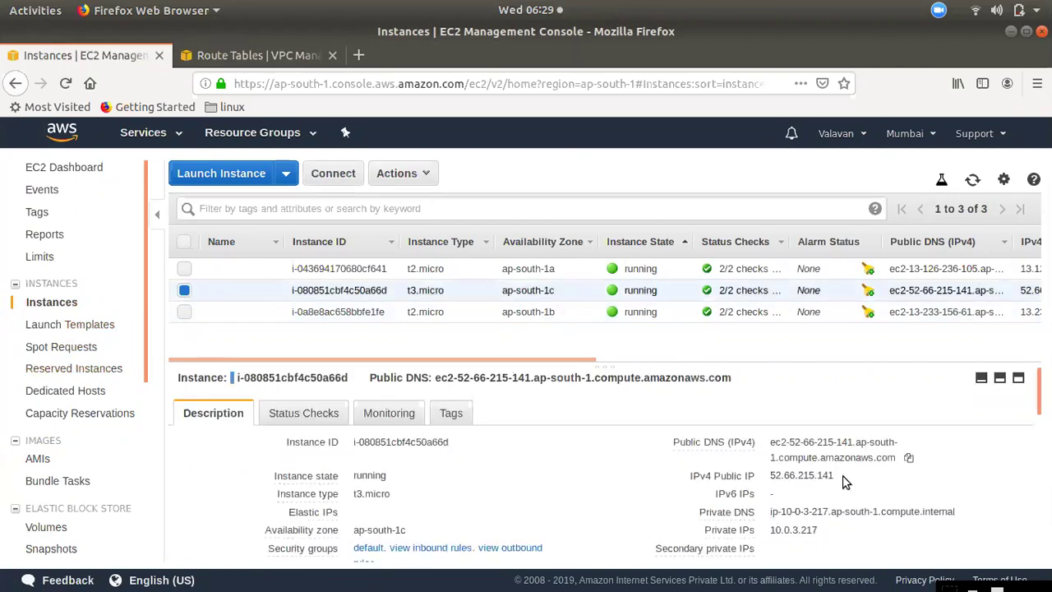
pyautogui.click(846, 475)
pyautogui.moveTo(50, 274)
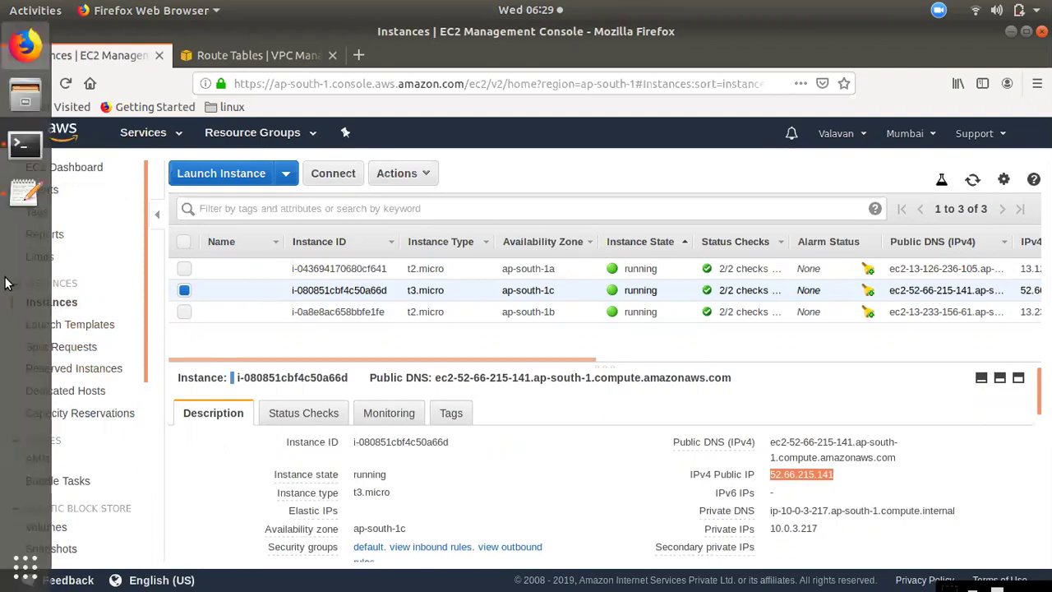
pyautogui.click(25, 192)
pyautogui.click(25, 51)
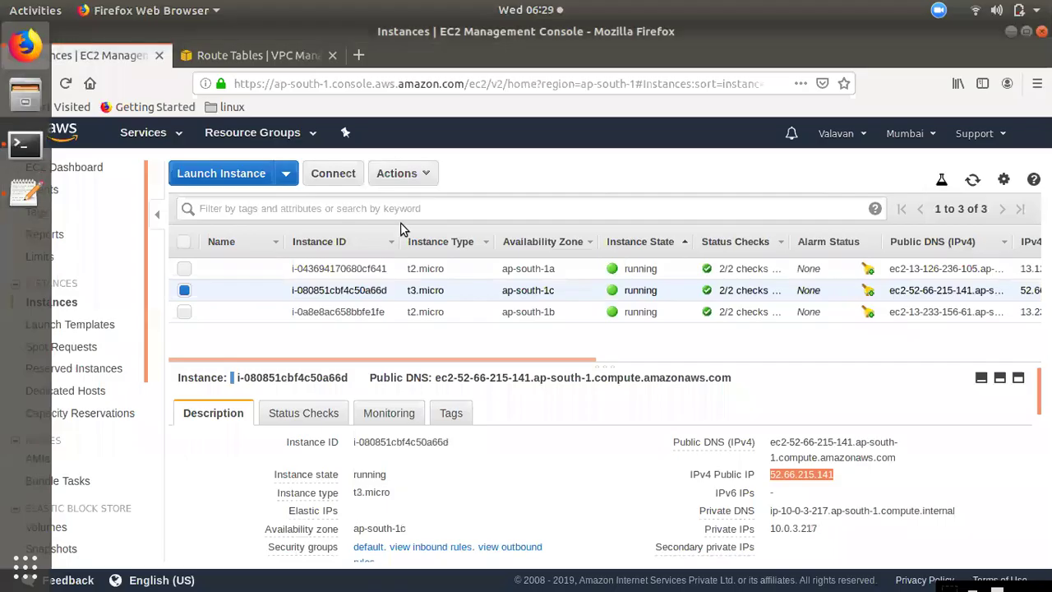
pyautogui.hotkey('ctrl', 'Tab')
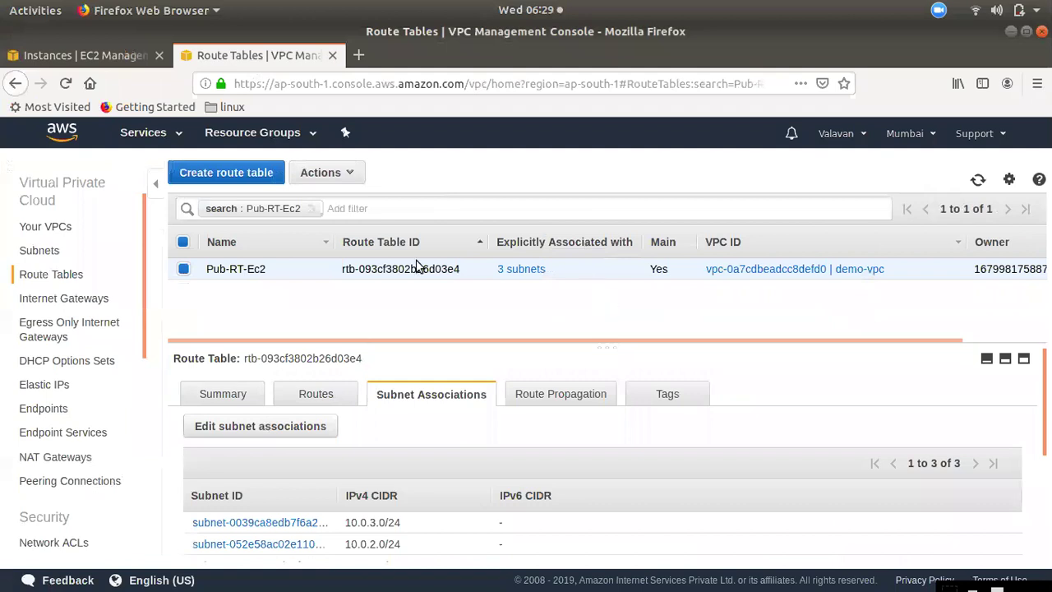
# - Return to Terminal, complete the SSH command with the copied address 52.66.215.141, connect and accept the host's authenticity with yes
pyautogui.moveTo(13, 192)
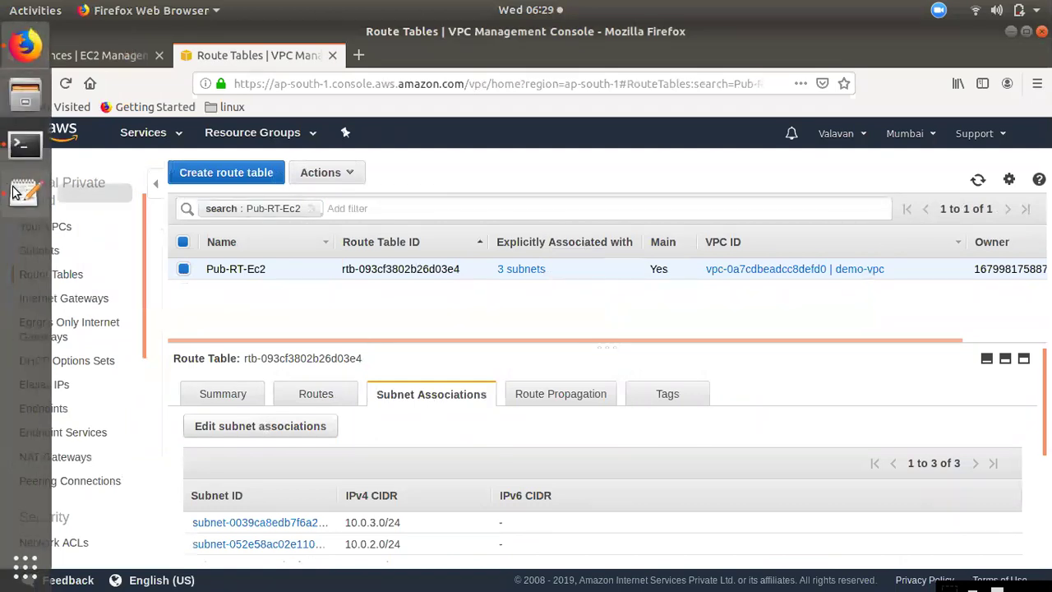
pyautogui.click(25, 144)
pyautogui.rightClick(856, 198)
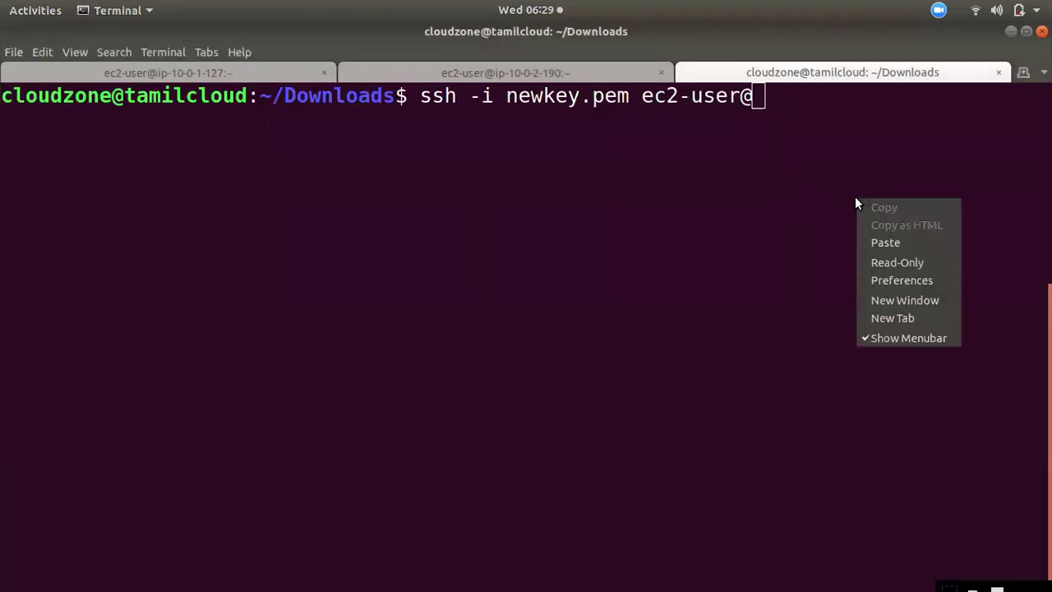
pyautogui.click(876, 242)
pyautogui.press('Return')
pyautogui.write('yes')
pyautogui.press('Return')
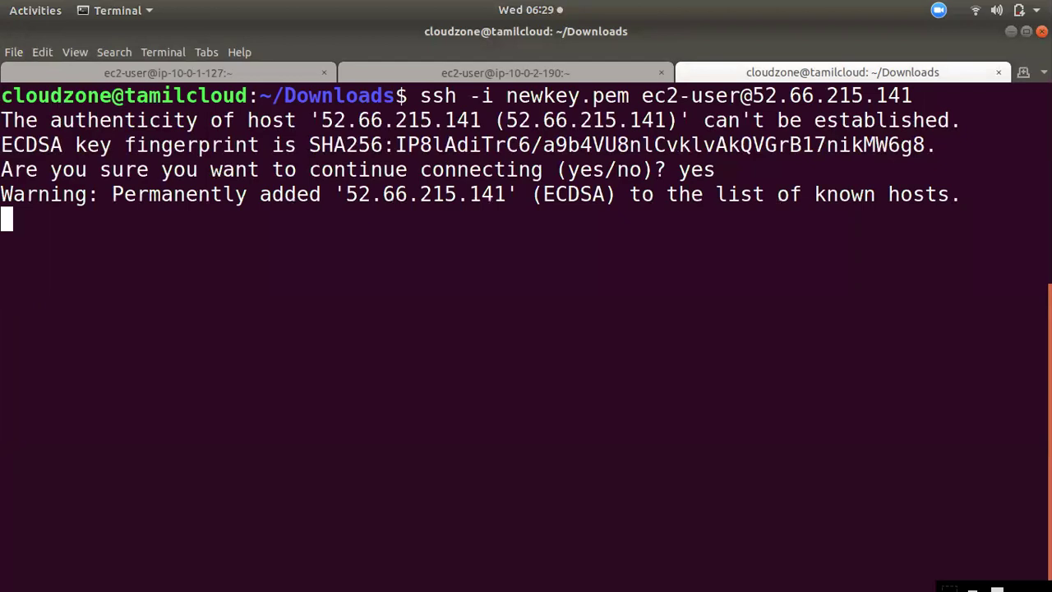
# - Approve the package upgrade on the second server, ip-10-0-2-190, with y
pyautogui.click(252, 69)
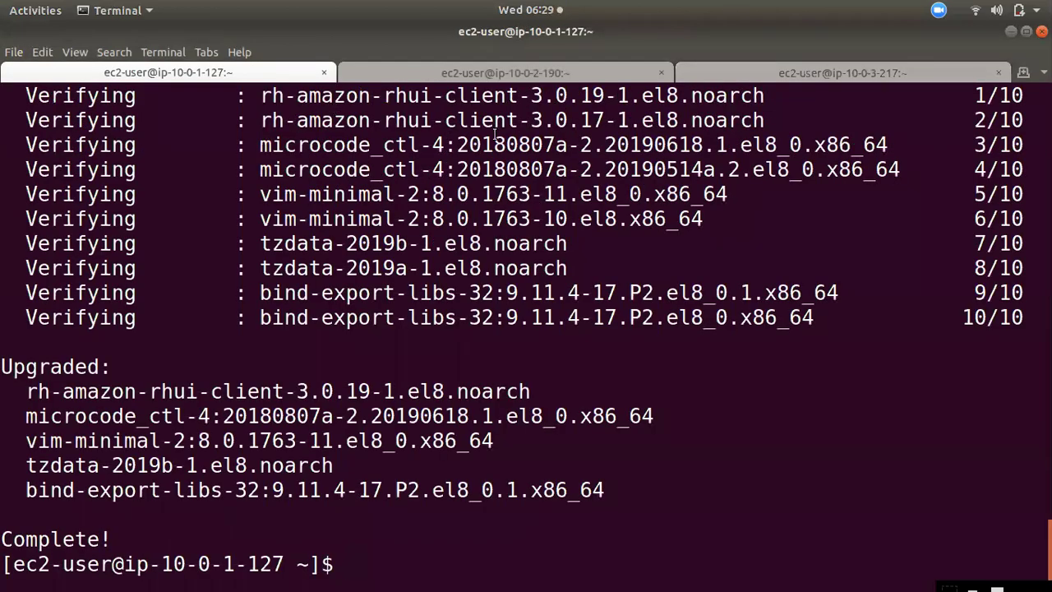
pyautogui.click(386, 73)
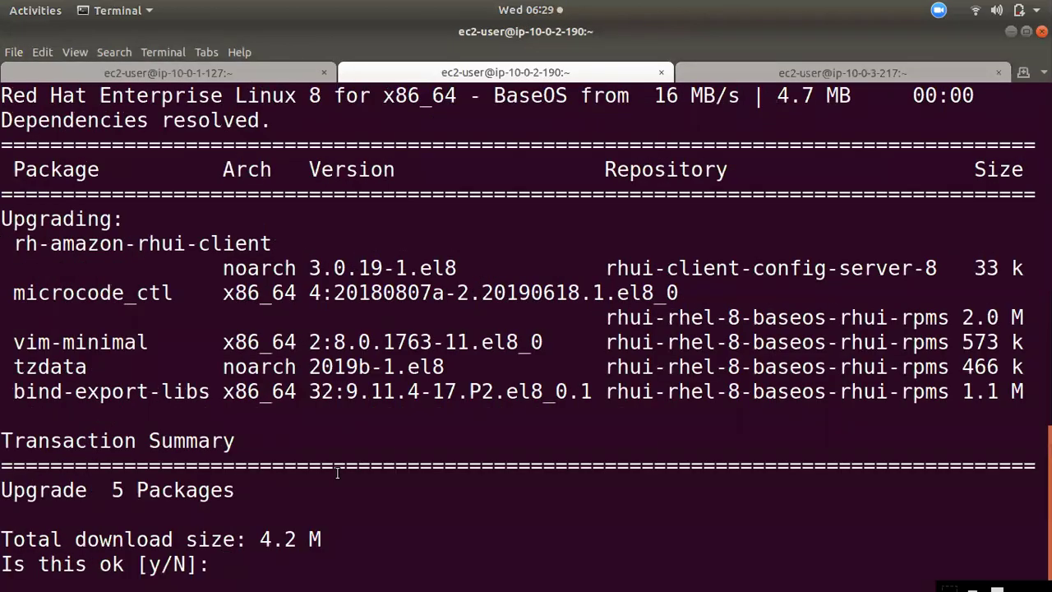
pyautogui.write('y')
pyautogui.press('Return')
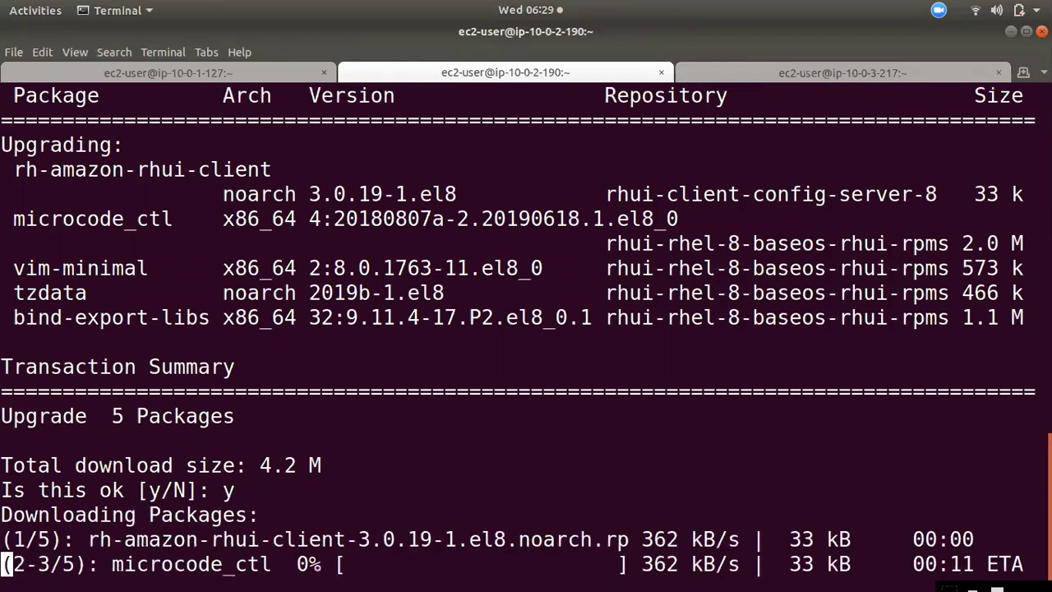
# - Run sudo yum update on the third server, ip-10-0-3-217
pyautogui.click(785, 73)
pyautogui.write('sudo')
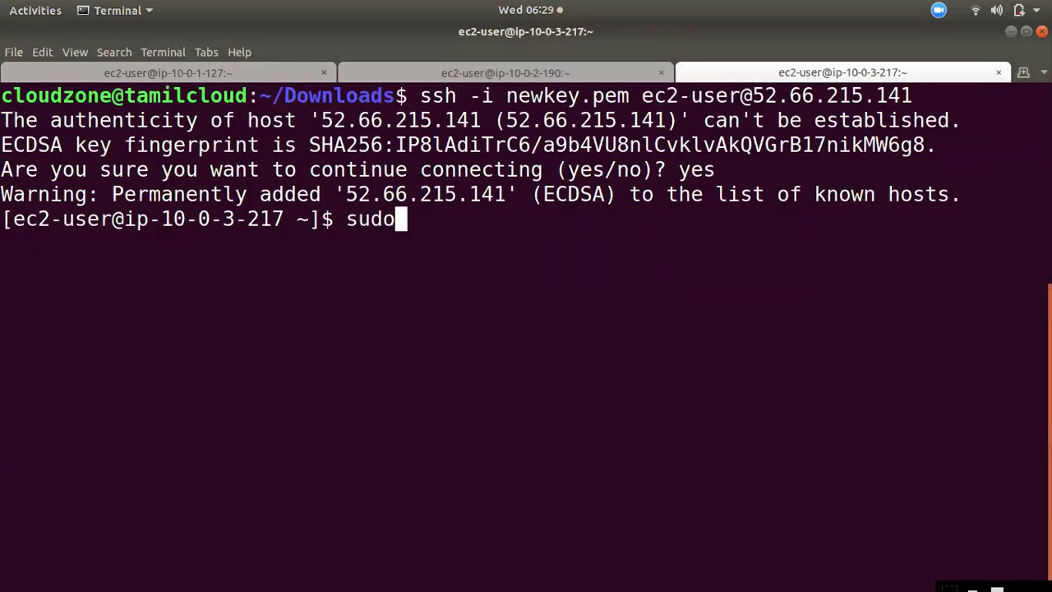
pyautogui.write(' yum')
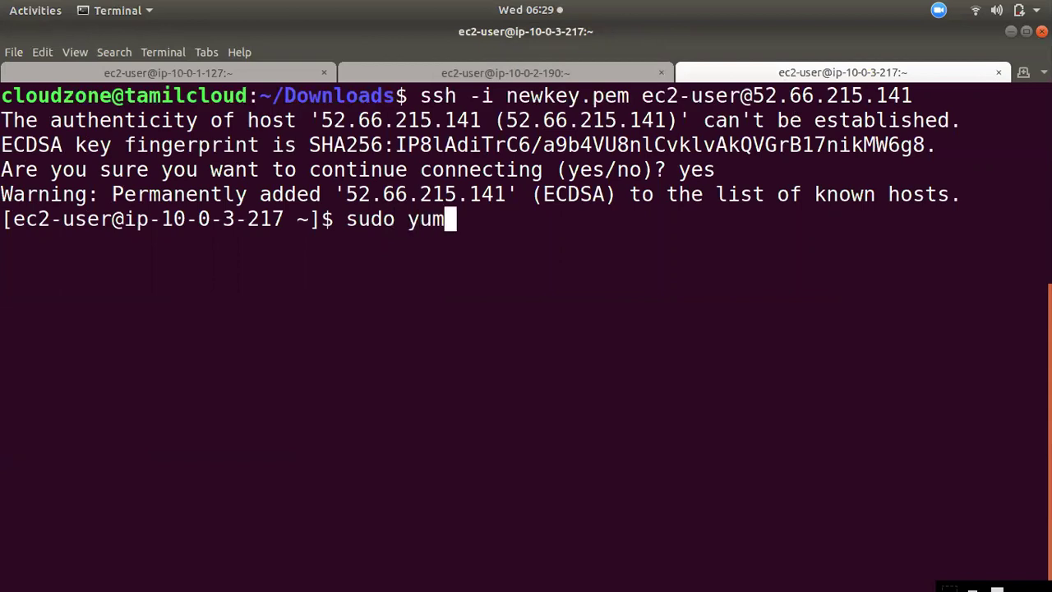
pyautogui.write(' update')
pyautogui.press('Return')
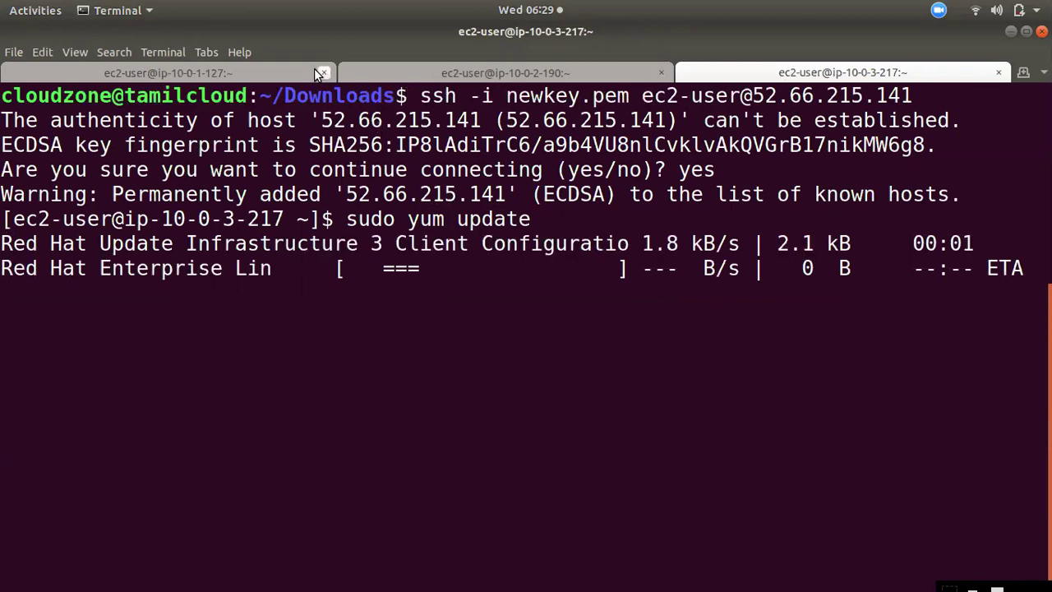
# - Approve the package upgrade on the third server with y
pyautogui.click(239, 72)
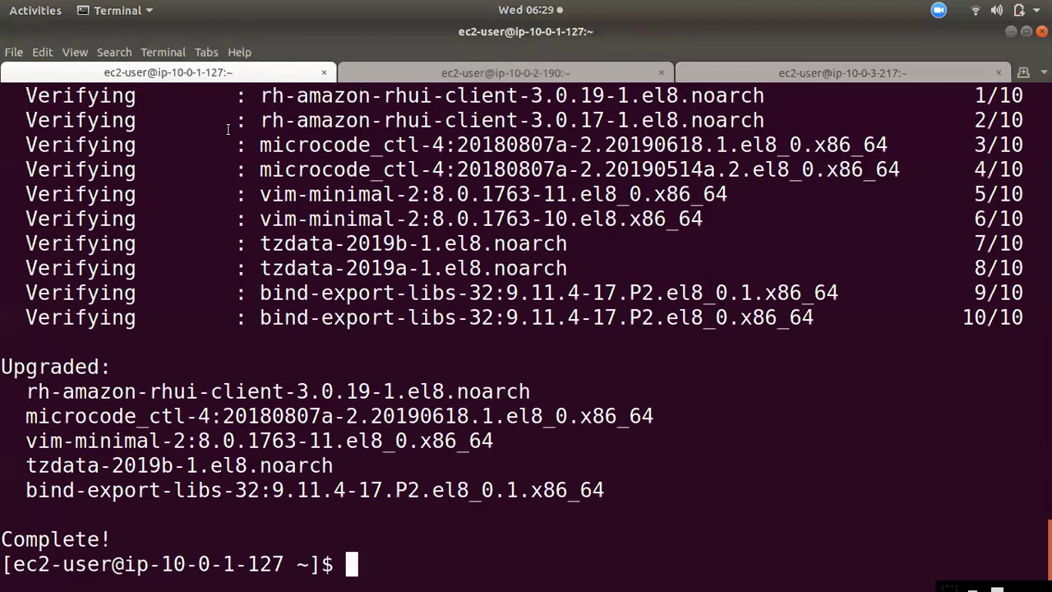
pyautogui.click(769, 73)
pyautogui.write('y')
pyautogui.press('Return')
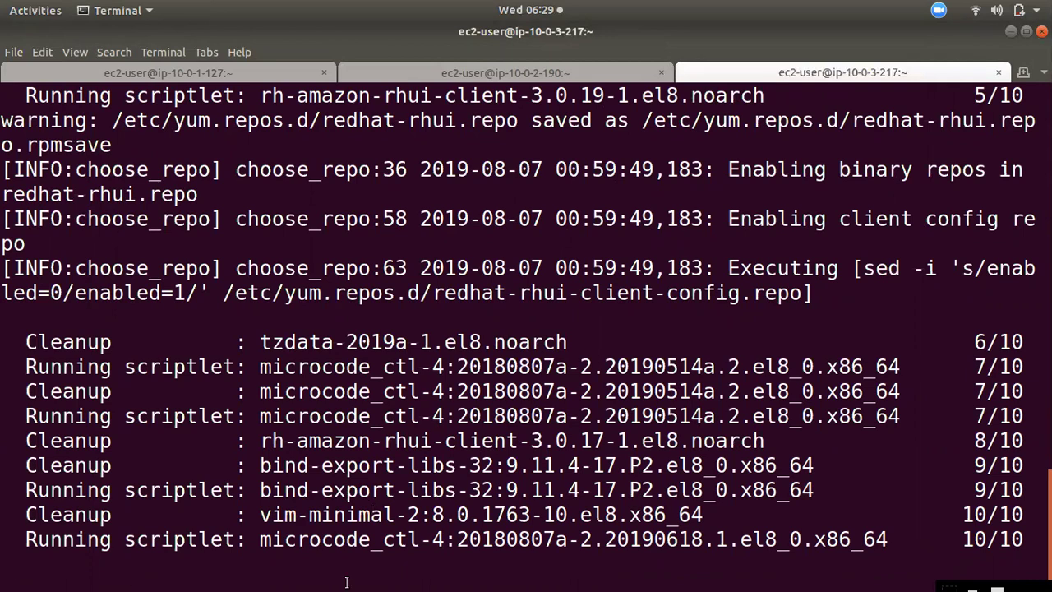
# - On the first server, clear the screen, become root with sudo su and run yum install httpd
pyautogui.click(145, 72)
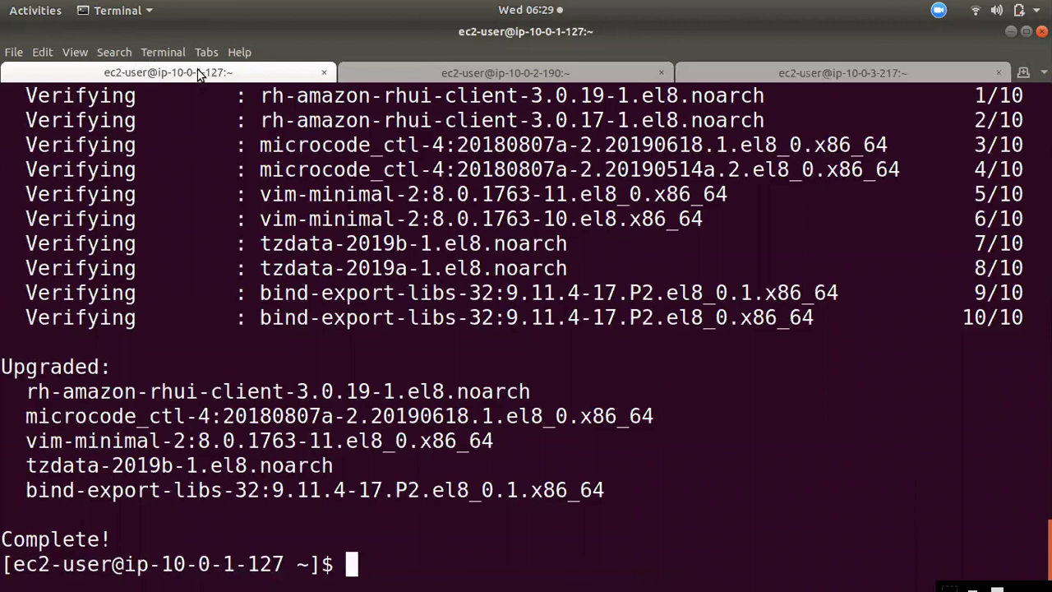
pyautogui.hotkey('ctrl', 'l')
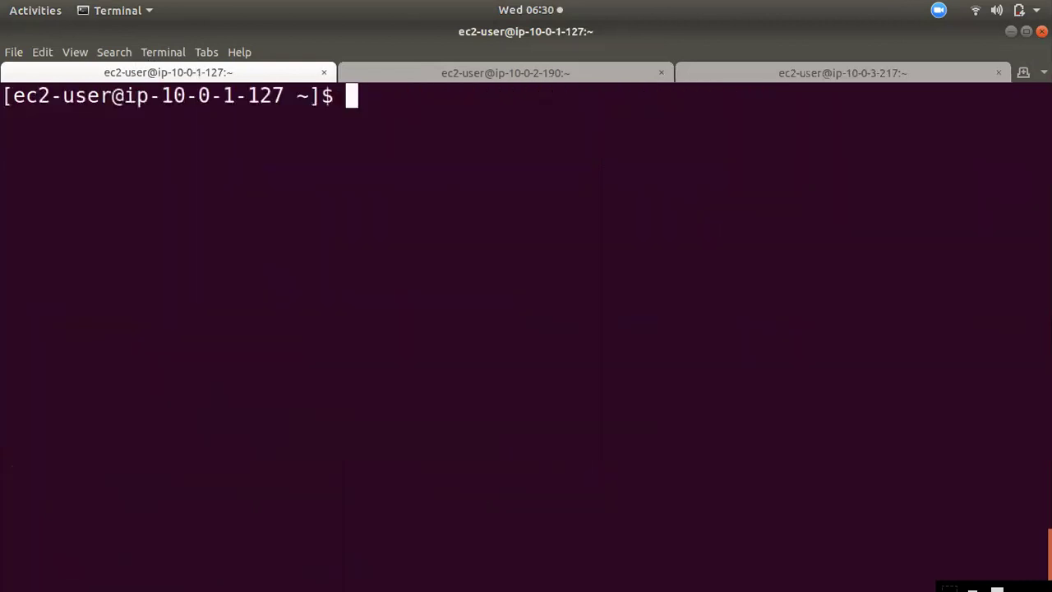
pyautogui.write('sudo su')
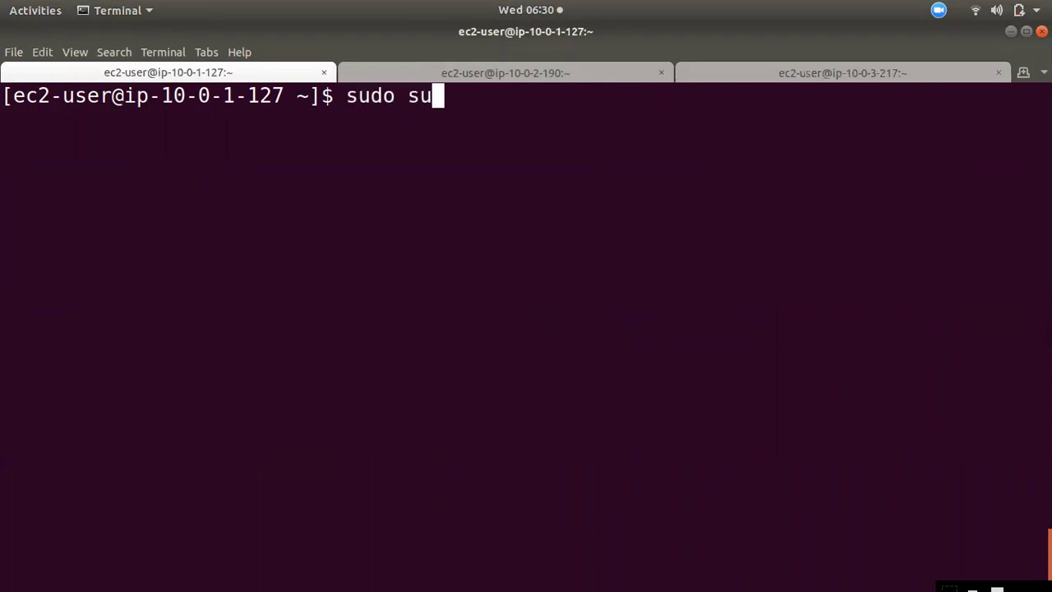
pyautogui.press('Return')
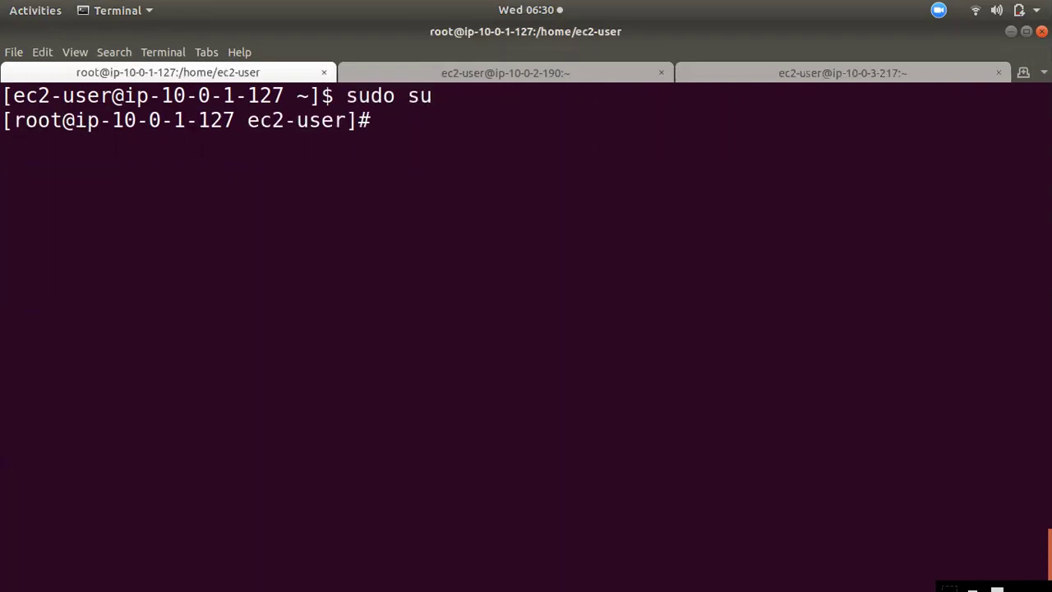
pyautogui.write('yum insta')
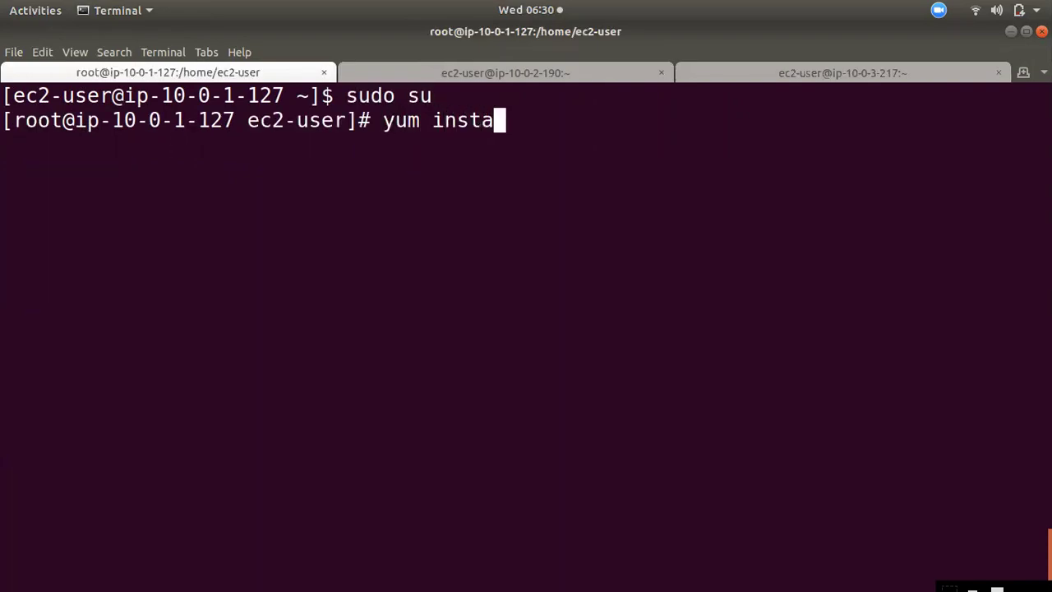
pyautogui.write('ll httpd')
pyautogui.press('Return')
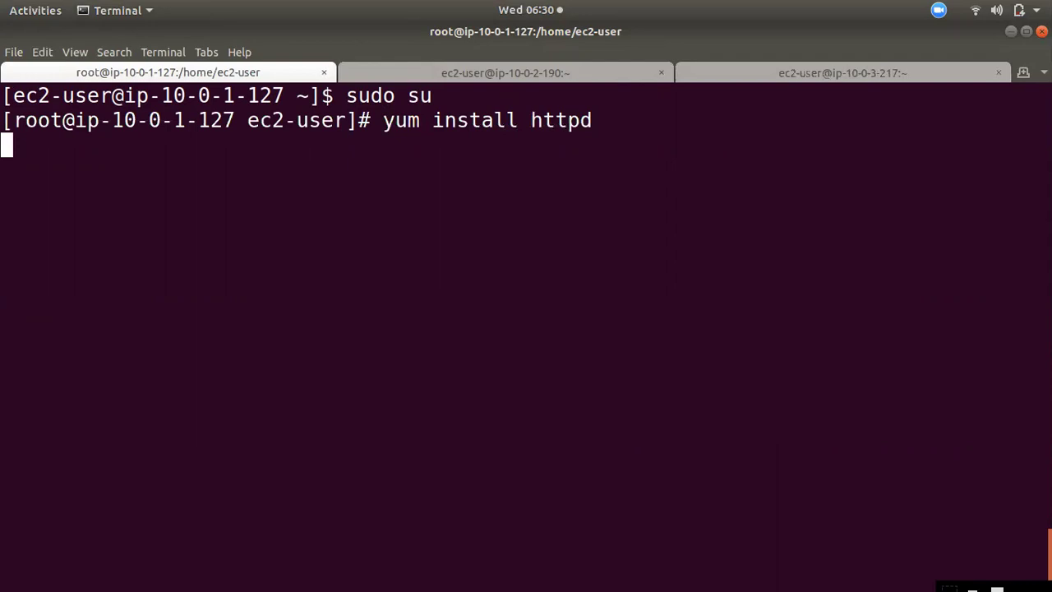
# - On the second server, clear the screen and try to run yum install httpd as ec2-user
pyautogui.click(447, 72)
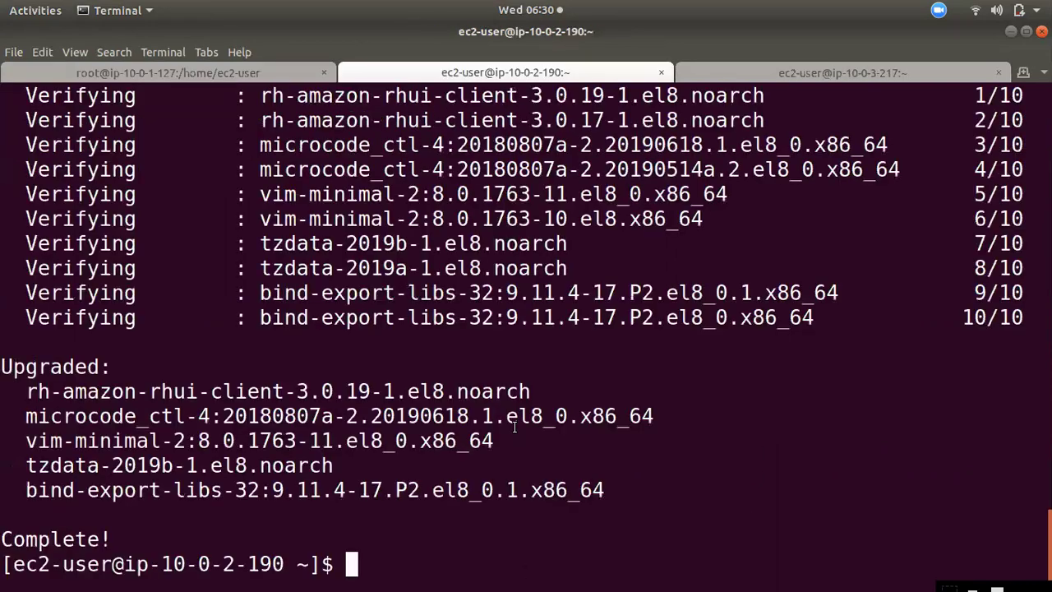
pyautogui.hotkey('ctrl', 'l')
pyautogui.write('yum u')
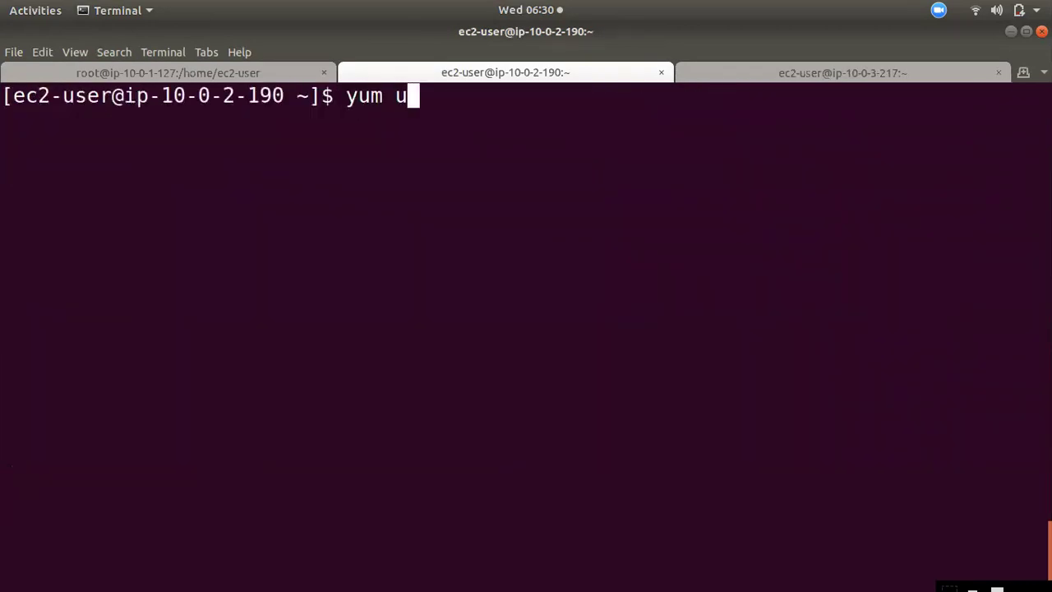
pyautogui.press('BackSpace')
pyautogui.write('insta')
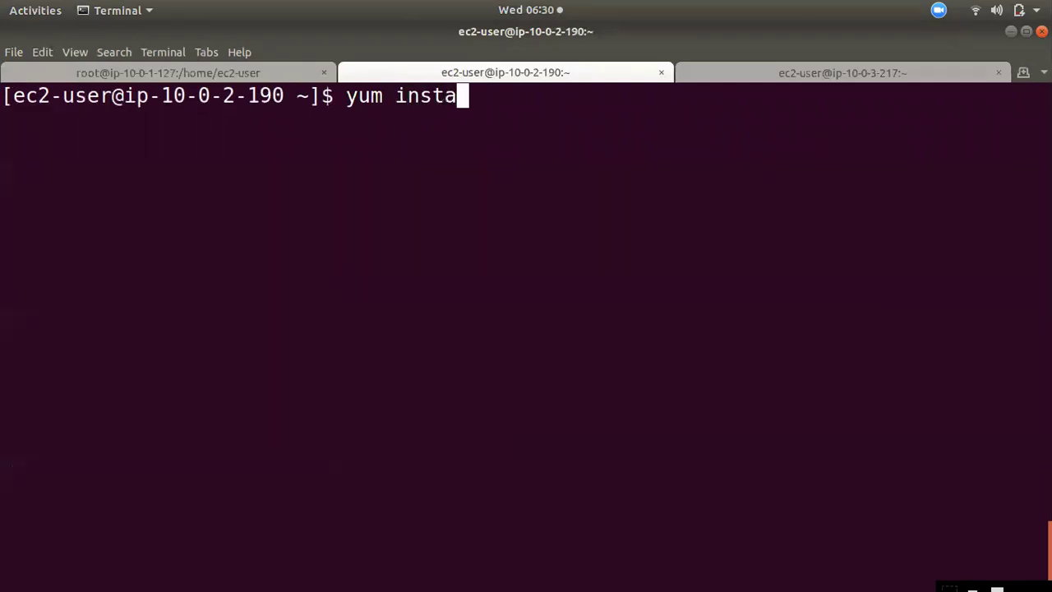
pyautogui.write('ll httpd')
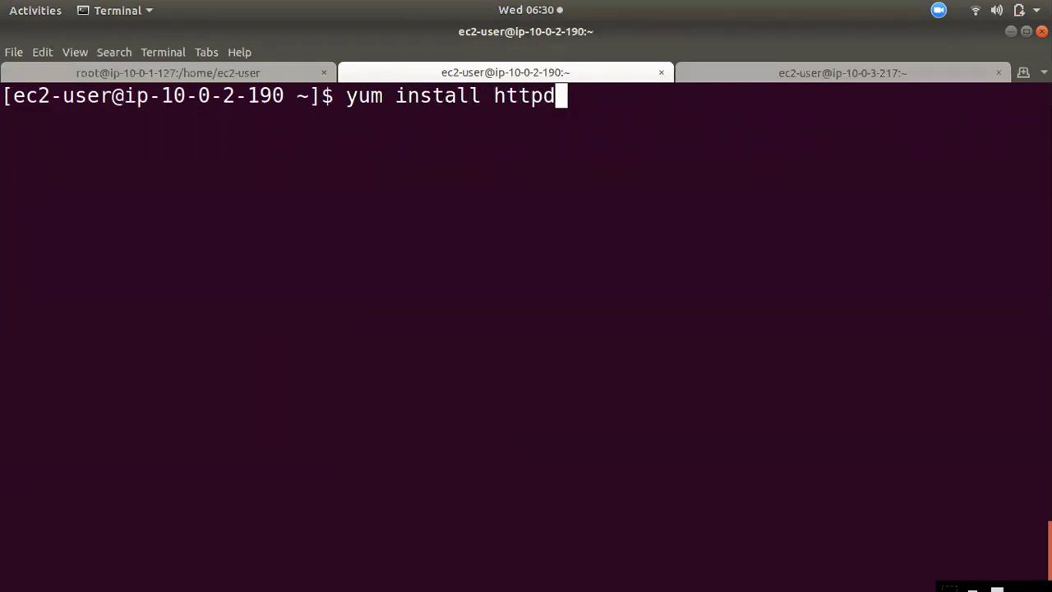
pyautogui.press('Return')
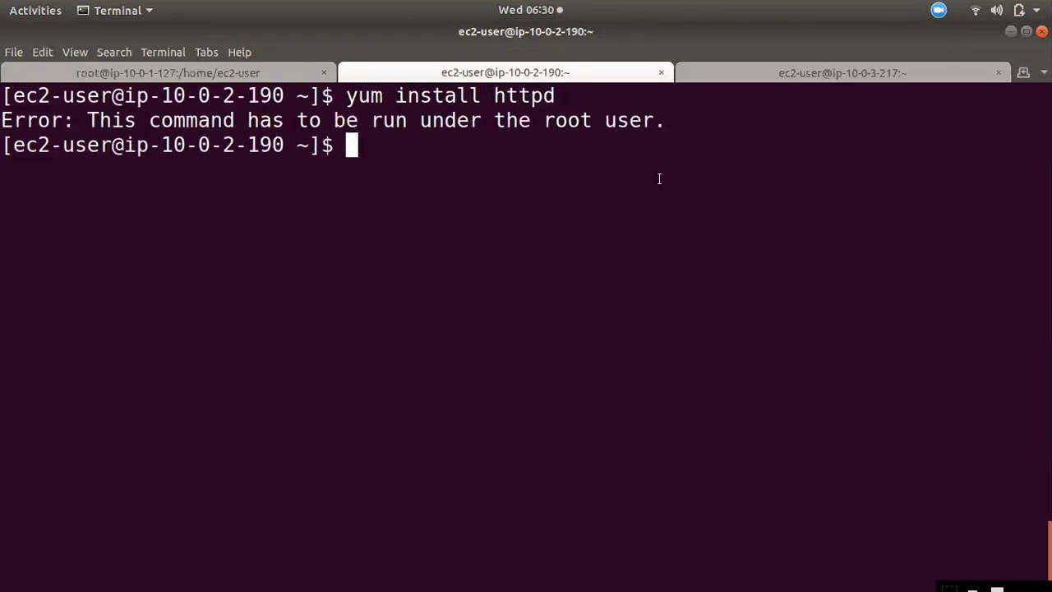
# - Rerun the httpd installation on the second server with root privileges as sudo yum install httpd
pyautogui.press('Up')
pyautogui.press('Left')
pyautogui.press('Left')
pyautogui.press('Left')
pyautogui.press('Left')
pyautogui.press('Left')
pyautogui.press('Left')
pyautogui.press('Left')
pyautogui.press('Left')
pyautogui.press('Left')
pyautogui.press('Left')
pyautogui.press('Left')
pyautogui.press('Left')
pyautogui.press('Left')
pyautogui.press('Left')
pyautogui.press('Left')
pyautogui.press('Left')
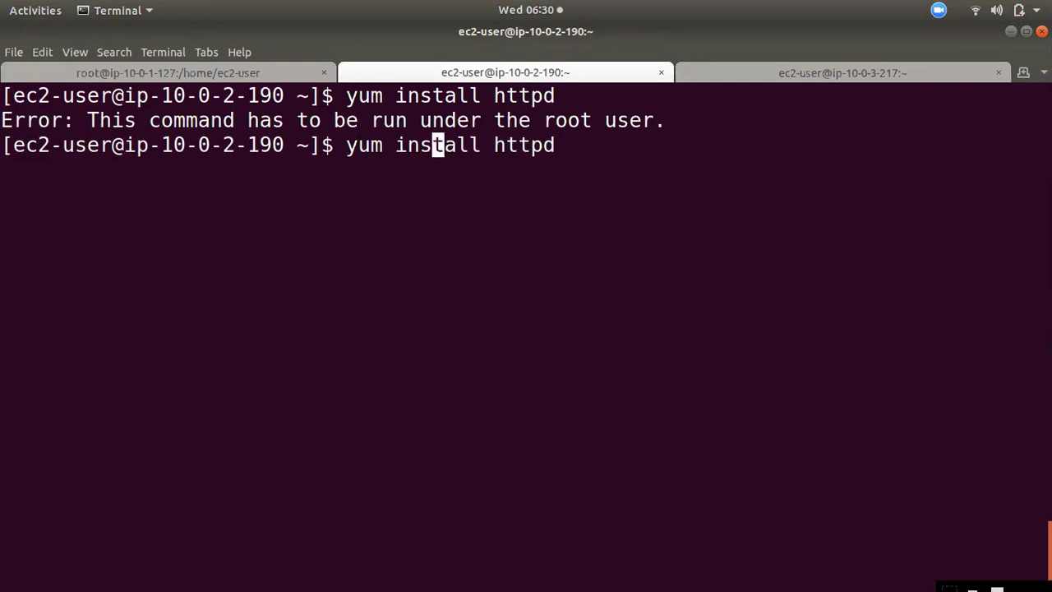
pyautogui.write('sudo')
pyautogui.press('Return')
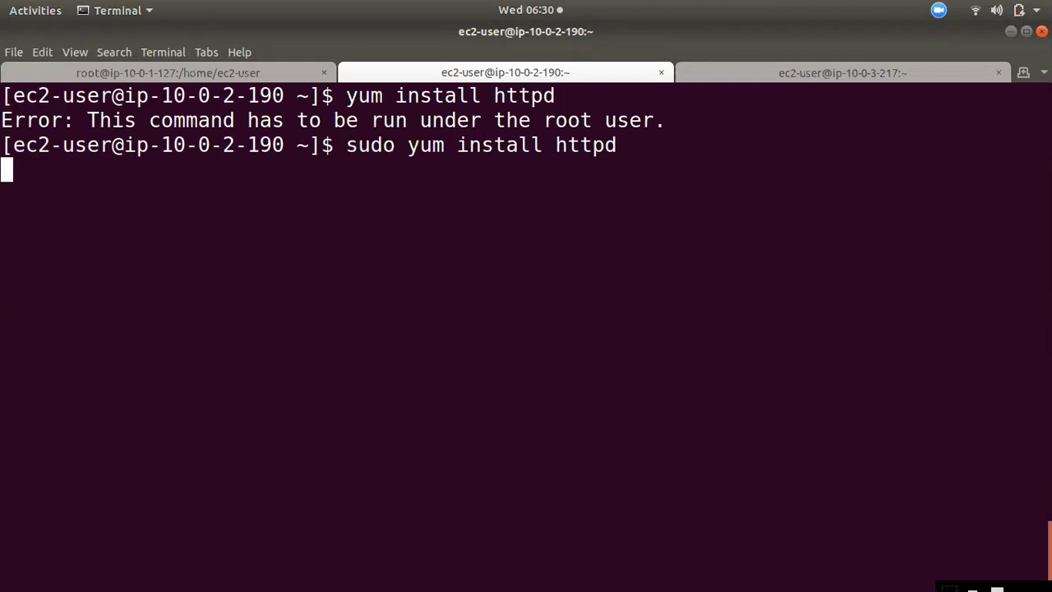
# - On the third server, clear the screen, become root with sudo su and run yum install httpd
pyautogui.click(770, 73)
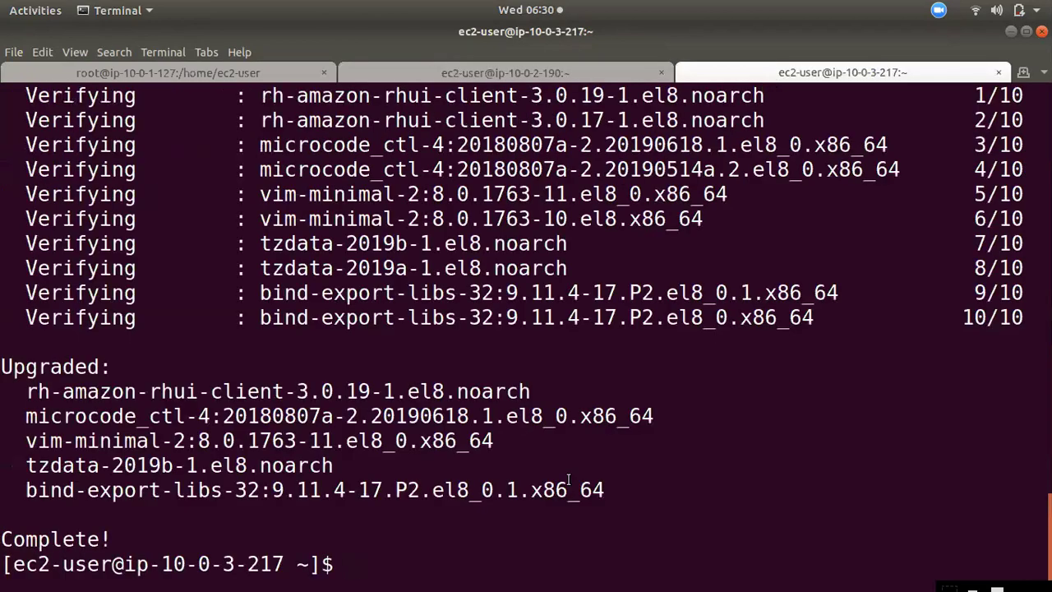
pyautogui.hotkey('ctrl', 'l')
pyautogui.write('sudo su')
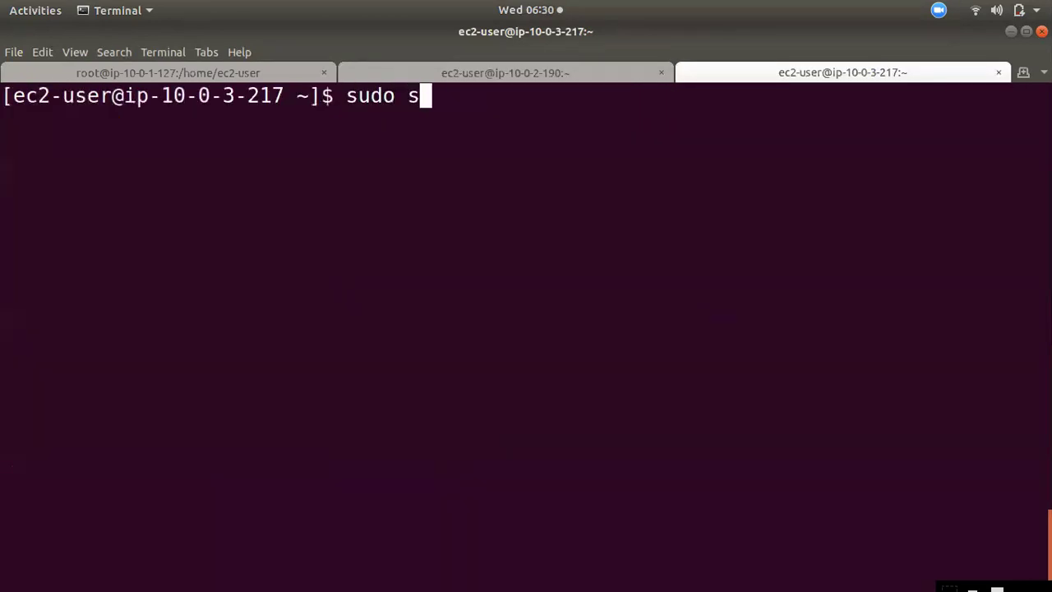
pyautogui.press('Return')
pyautogui.write('yum insta')
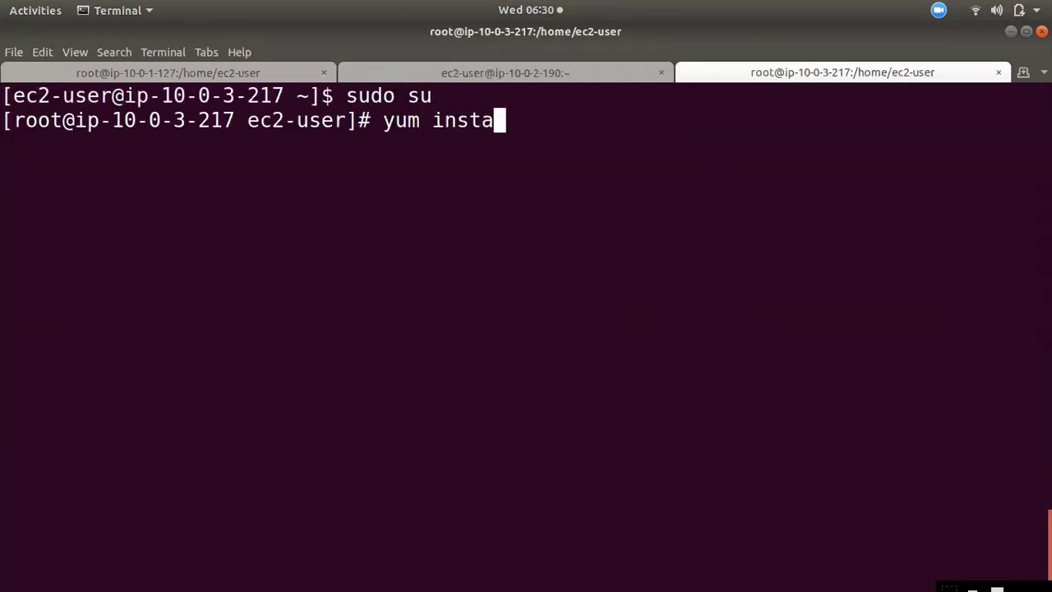
pyautogui.write('ll httpd')
pyautogui.press('Return')
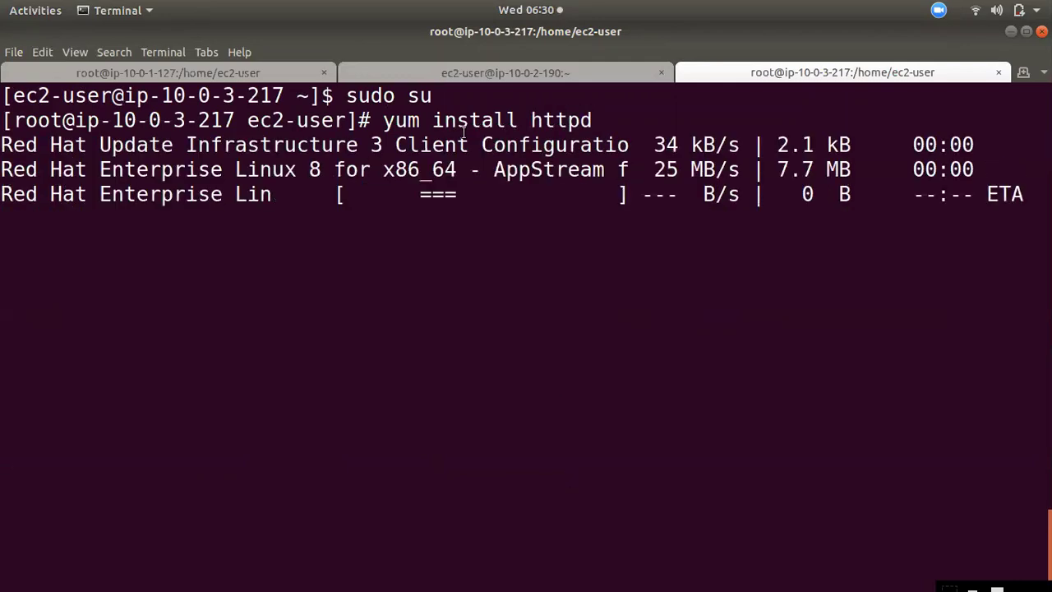
# - Approve the pending httpd installation with y on the second, third and first servers
pyautogui.click(459, 64)
pyautogui.write('y')
pyautogui.press('Return')
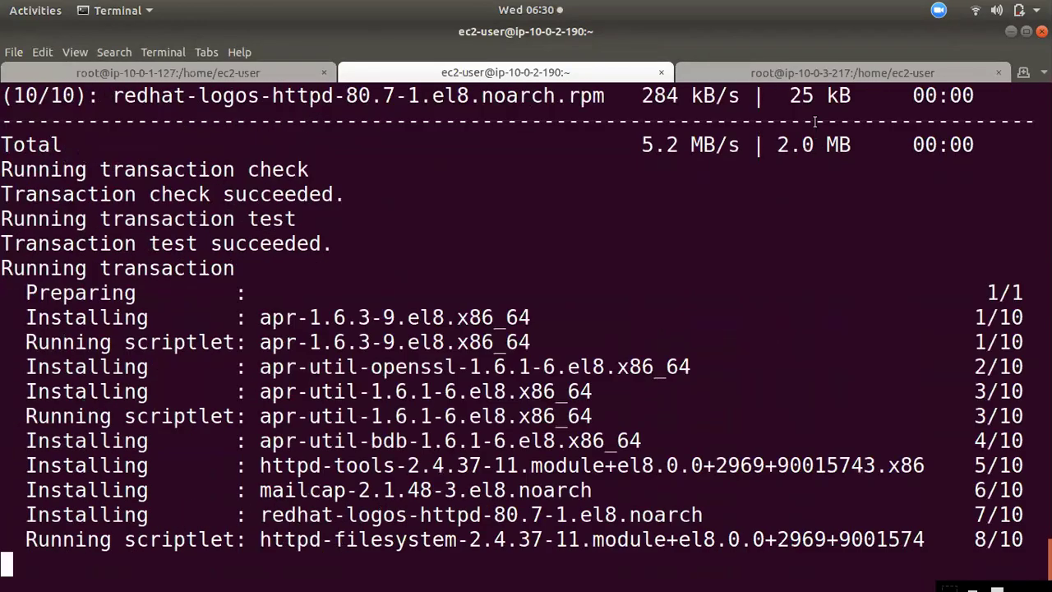
pyautogui.click(793, 73)
pyautogui.write('y')
pyautogui.press('Return')
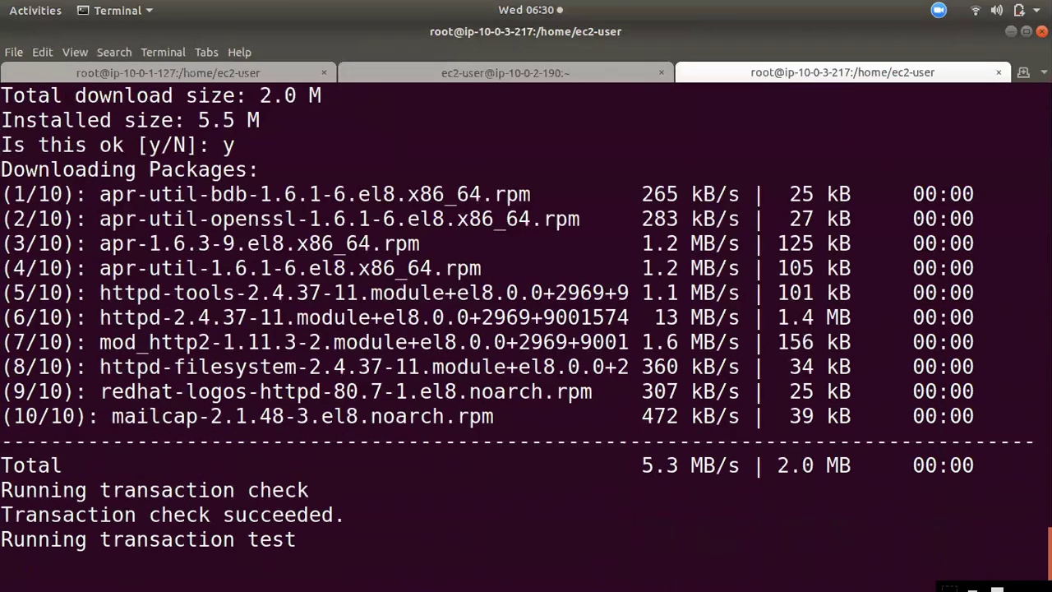
pyautogui.click(148, 72)
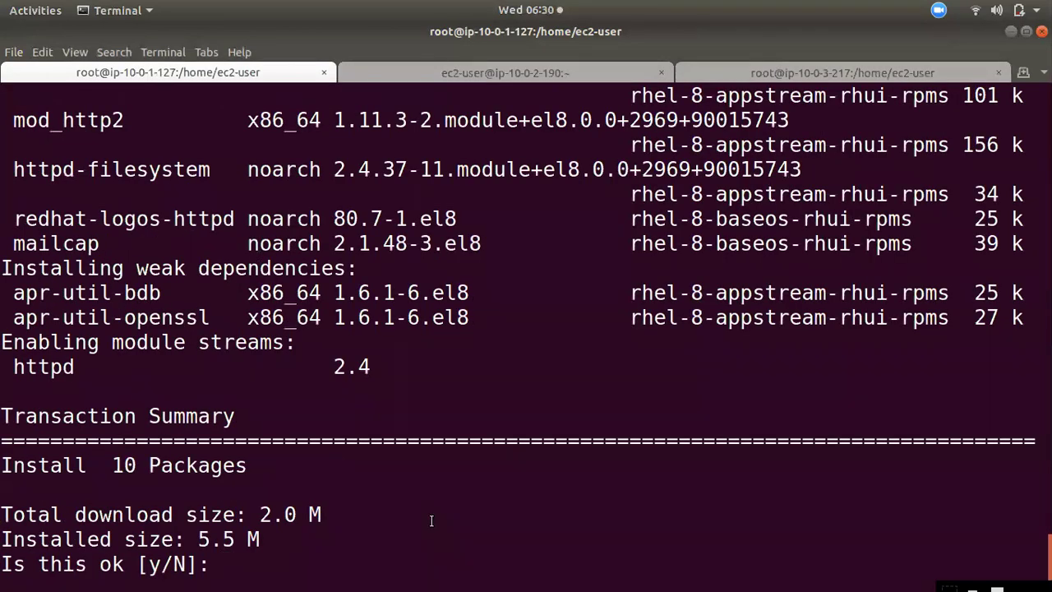
pyautogui.write('y')
pyautogui.press('Return')
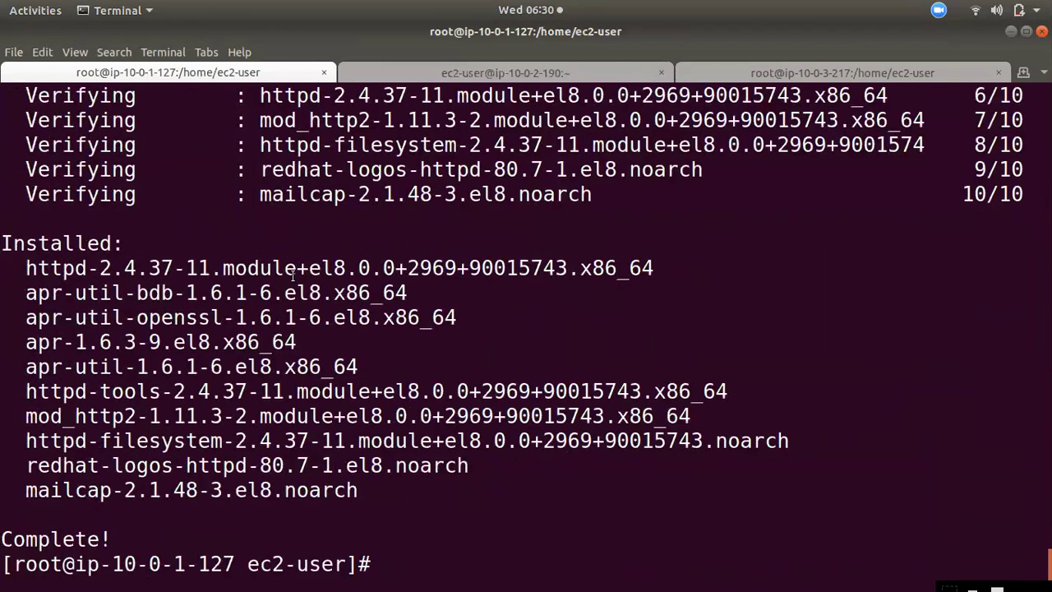
# - On the first server, clear the screen and echo "This is our webserver1" into /var/www/html/index.html
pyautogui.hotkey('ctrl', 'l')
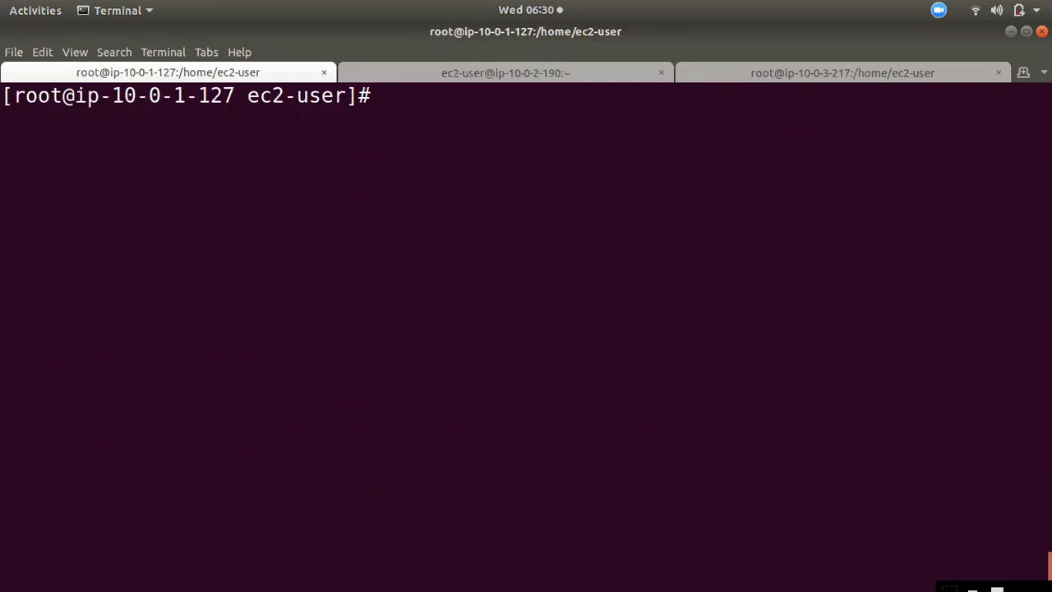
pyautogui.write('echo')
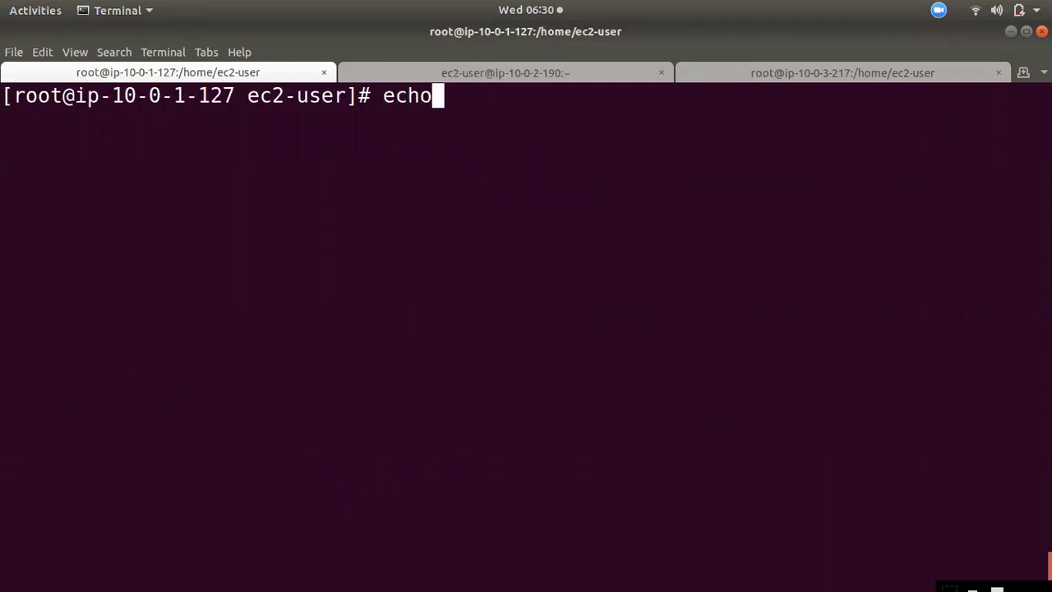
pyautogui.write(' "This')
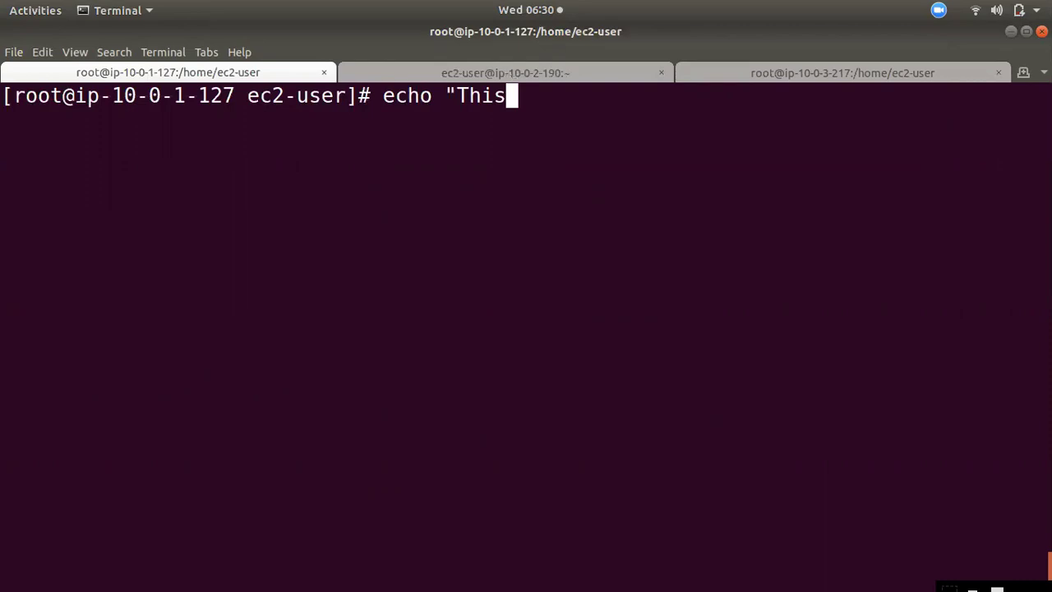
pyautogui.write(' is our ')
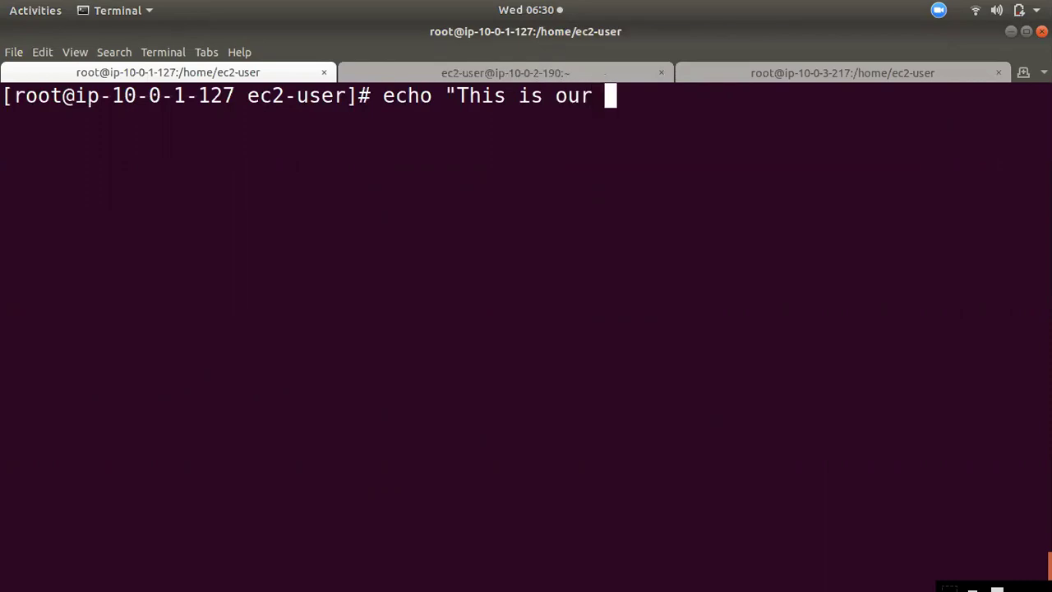
pyautogui.write('webserver2')
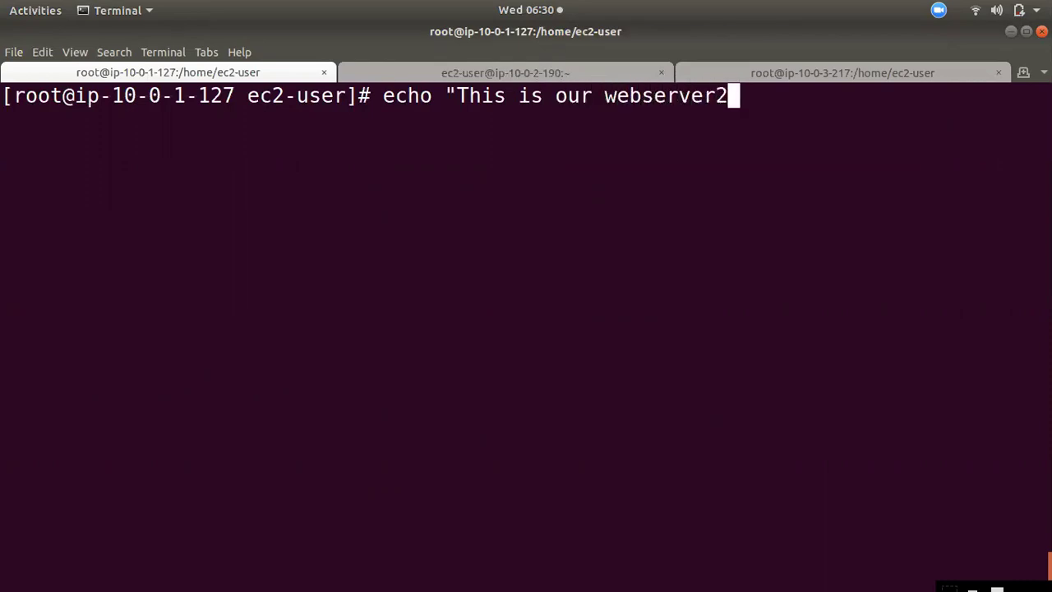
pyautogui.write('" > v')
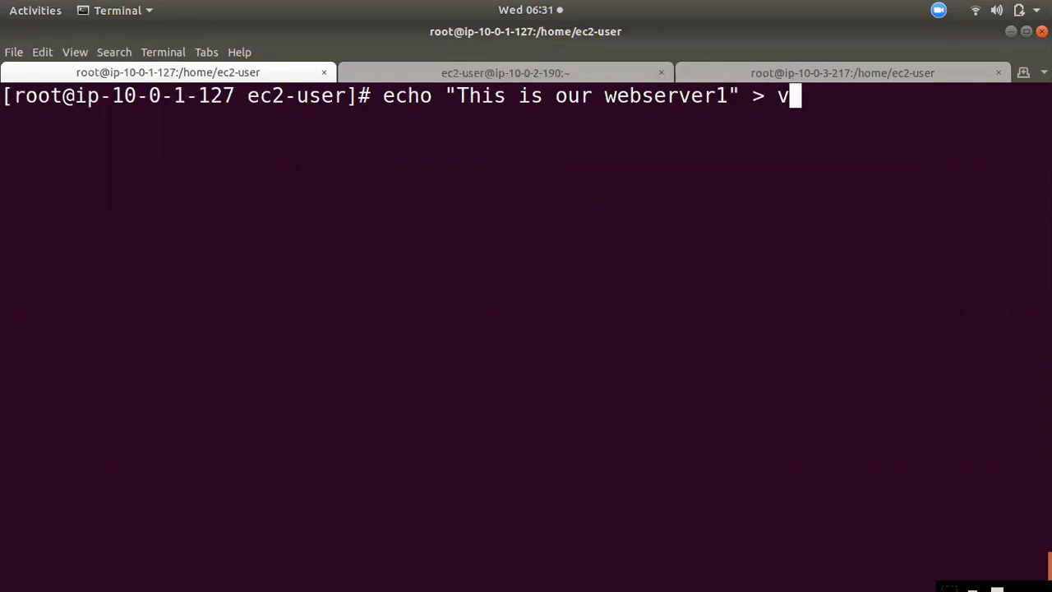
pyautogui.press('BackSpace')
pyautogui.write('/v')
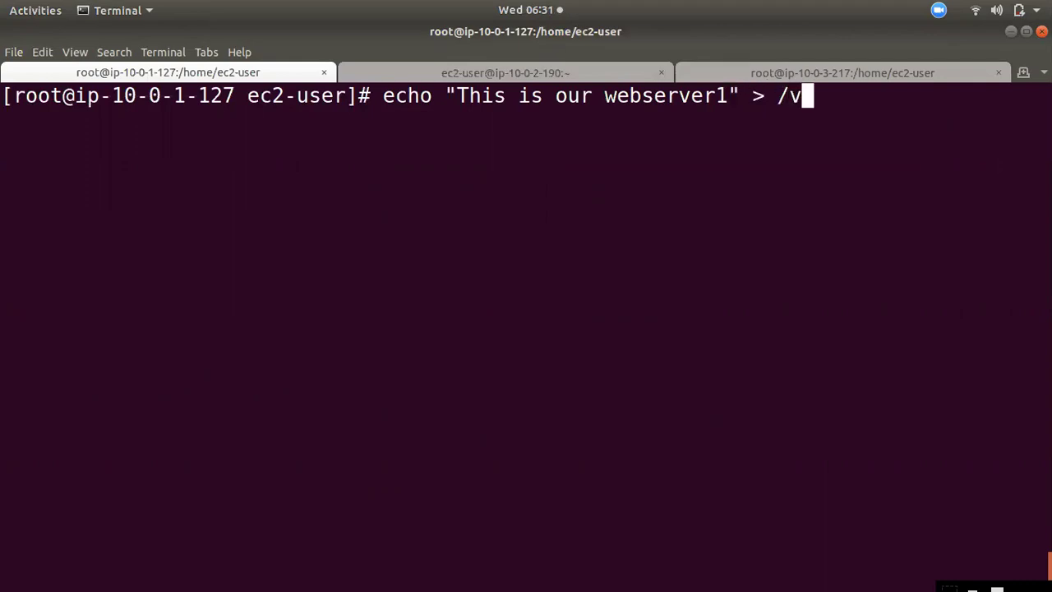
pyautogui.write('ar/www/html/index')
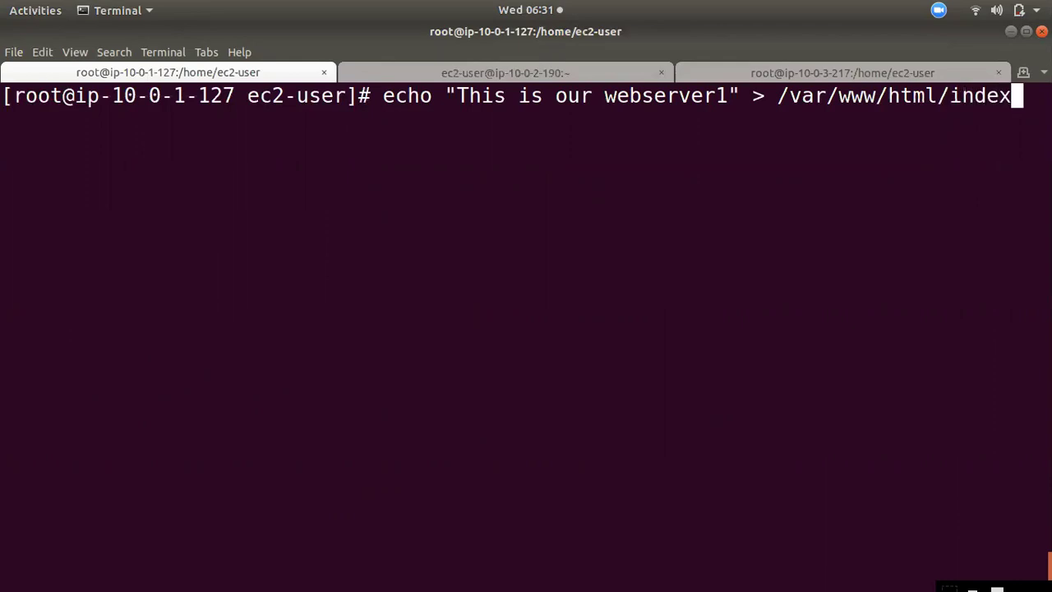
pyautogui.write('.html')
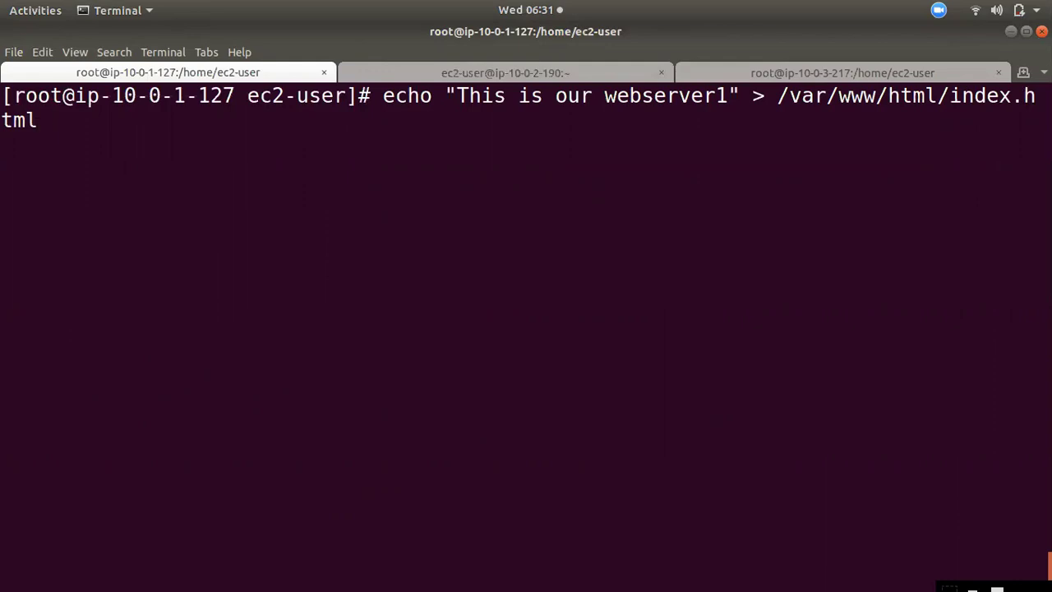
pyautogui.press('Return')
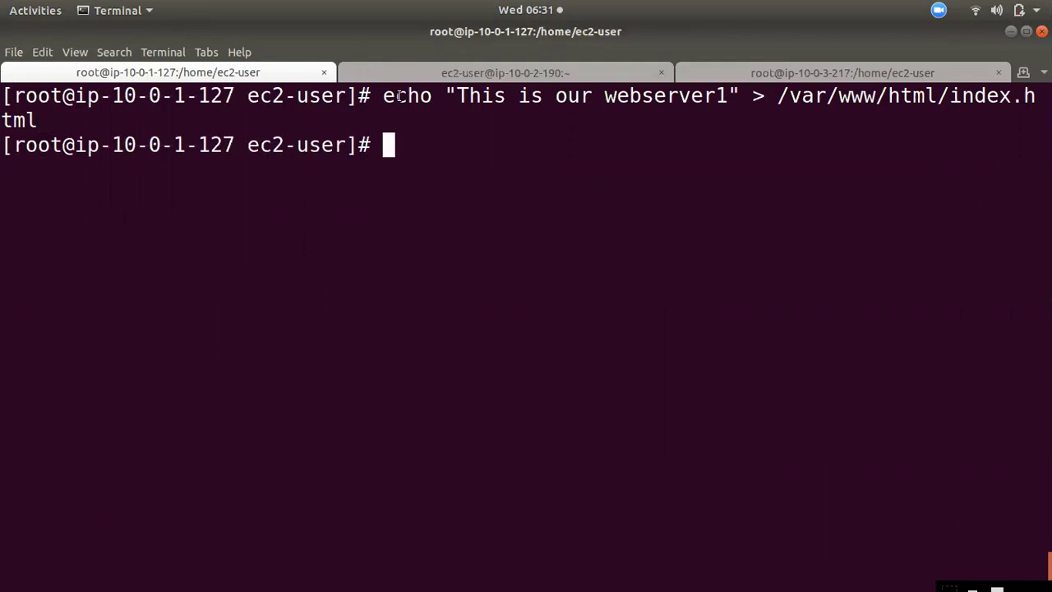
# - Copy the full echo command from the first server and paste it at the cleared prompt of the second server
pyautogui.moveTo(382, 95); pyautogui.dragTo(30, 120)
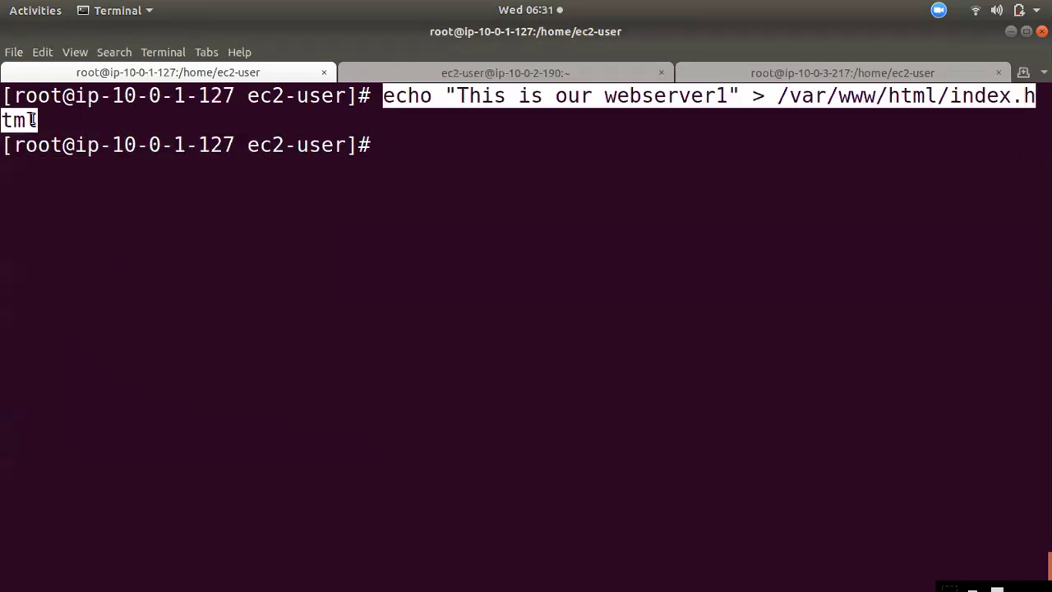
pyautogui.rightClick(33, 121)
pyautogui.click(58, 166)
pyautogui.click(400, 65)
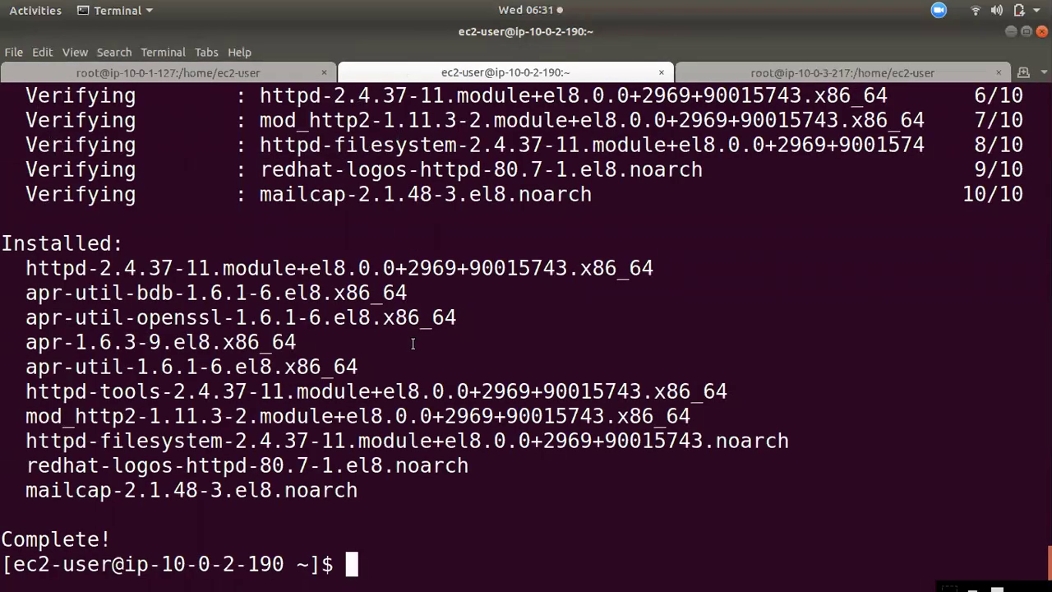
pyautogui.hotkey('ctrl', 'l')
pyautogui.rightClick(406, 121)
pyautogui.click(435, 163)
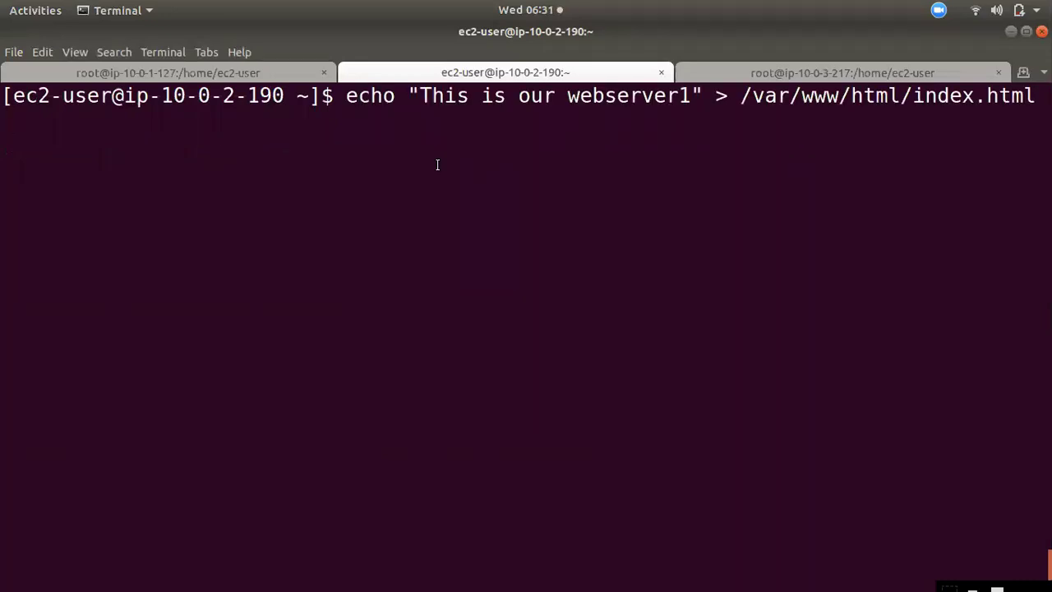
# - Change the pasted text to webserver2 and try to write it to /var/www/html/index.html as ec2-user
pyautogui.press('Left')
pyautogui.press('Left')
pyautogui.press('Left')
pyautogui.press('Left')
pyautogui.press('Left')
pyautogui.press('Left')
pyautogui.press('Left')
pyautogui.press('Left')
pyautogui.press('Left')
pyautogui.press('Left')
pyautogui.press('Left')
pyautogui.press('Left')
pyautogui.press('Left')
pyautogui.press('Left')
pyautogui.press('Left')
pyautogui.press('Left')
pyautogui.press('Left')
pyautogui.press('Left')
pyautogui.press('Left')
pyautogui.press('Left')
pyautogui.press('Right')
pyautogui.press('Right')
pyautogui.press('Right')
pyautogui.press('Right')
pyautogui.press('BackSpace')
pyautogui.write('2')
pyautogui.press('Return')
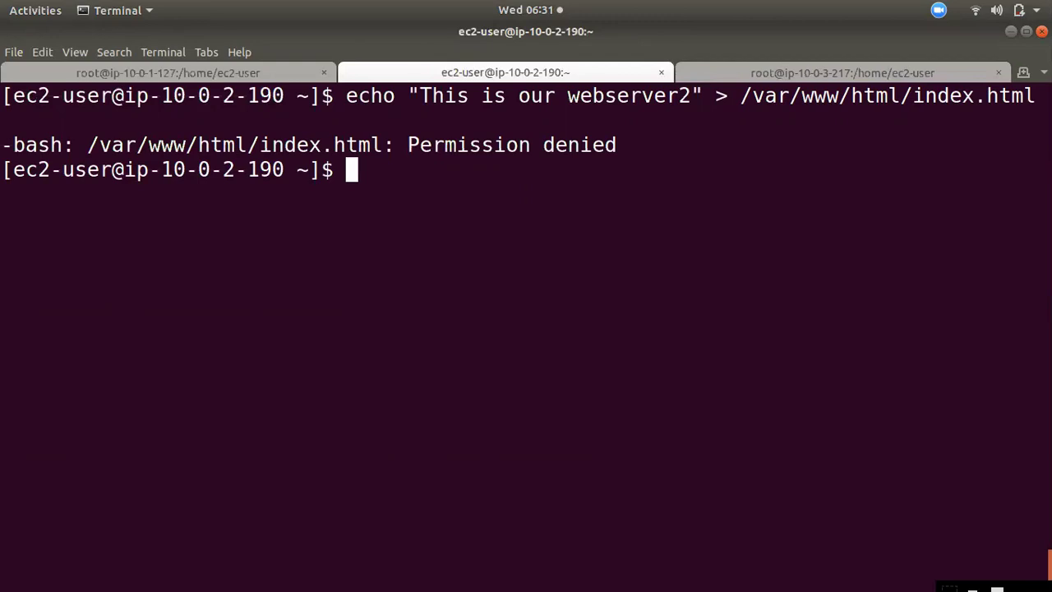
# - Retry the webserver2 echo command on the second server with sudo in front of it
pyautogui.press('Up')
pyautogui.press('Home')
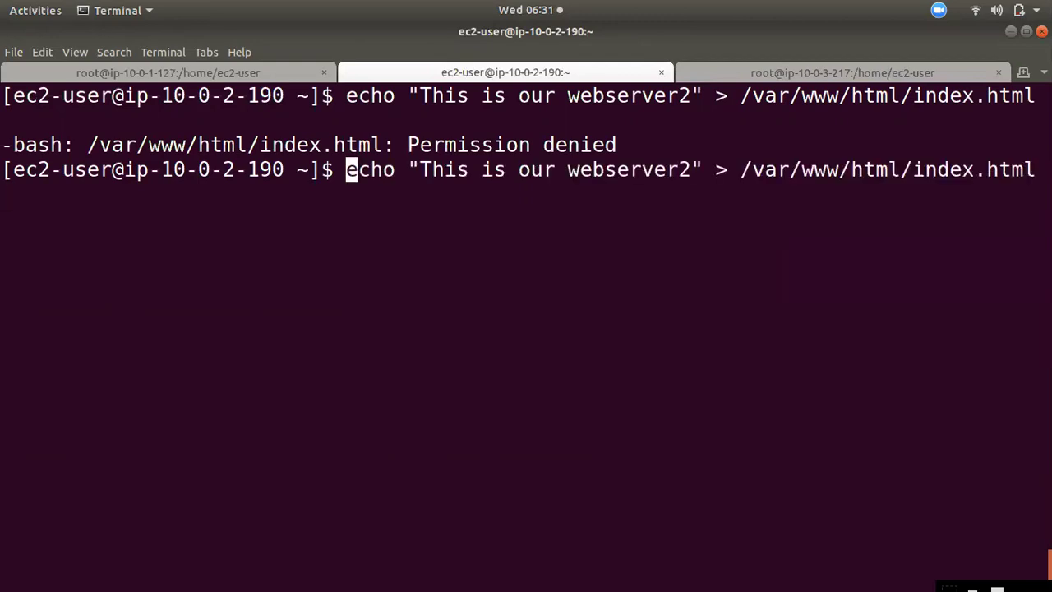
pyautogui.write('sy')
pyautogui.press('BackSpace')
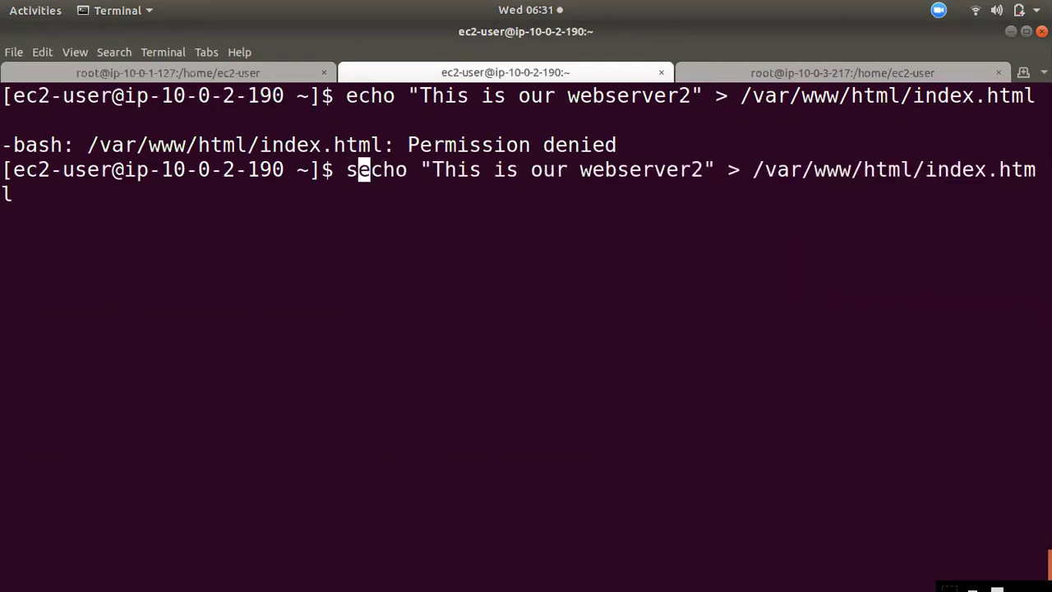
pyautogui.write('udo')
pyautogui.press('Return')
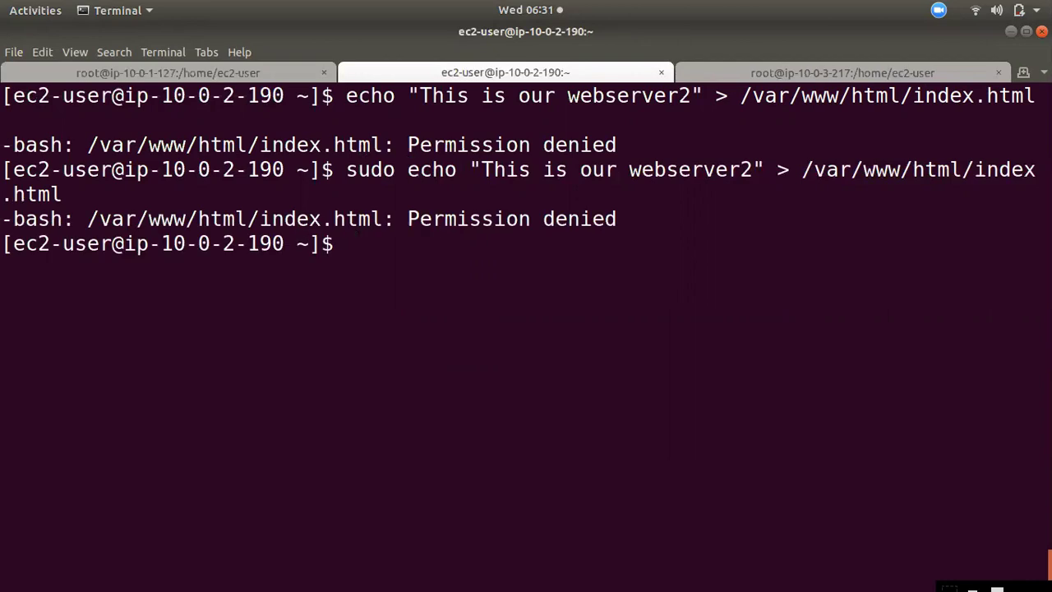
# - Become root on the second server with sudo su and echo "This is our webserver2" into /var/www/html/index.html, reusing the copied command
pyautogui.write('sudo su')
pyautogui.press('Return')
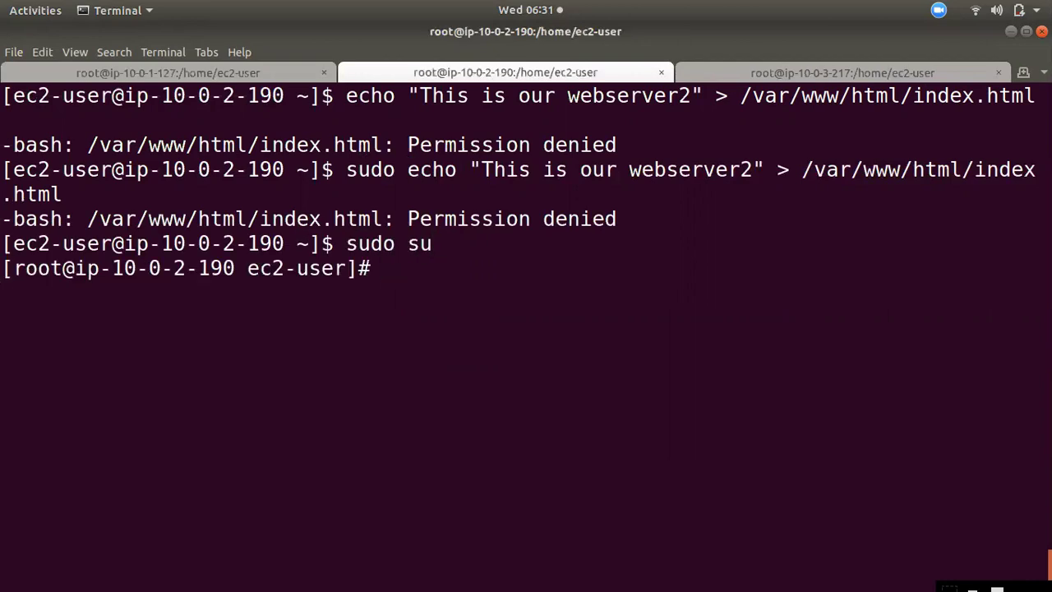
pyautogui.hotkey('ctrl', 'shift', 'v')
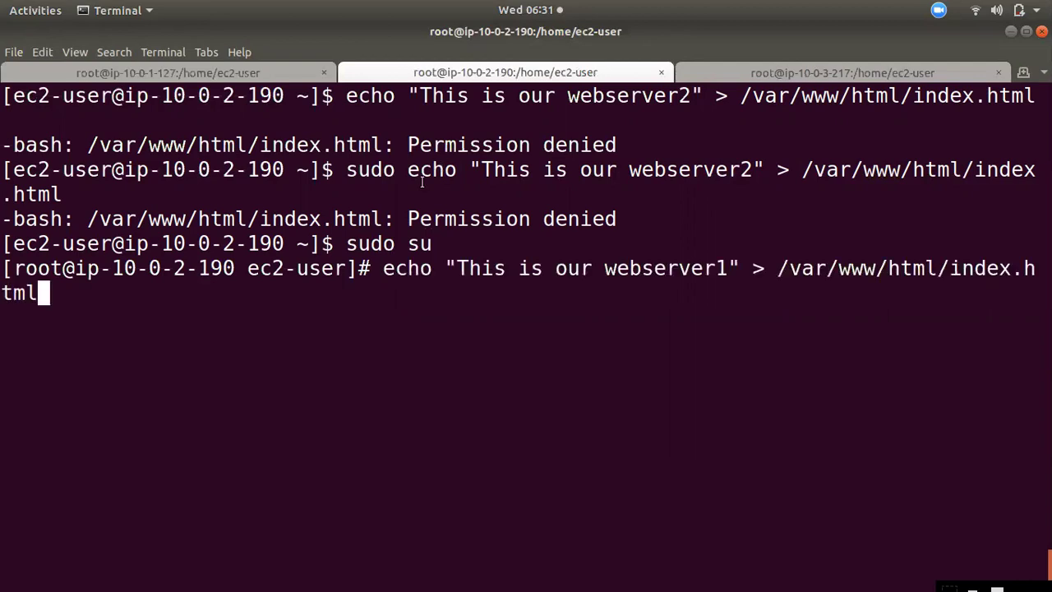
pyautogui.press('Left')
pyautogui.press('Left')
pyautogui.press('Left')
pyautogui.press('Left')
pyautogui.press('Left')
pyautogui.press('Left')
pyautogui.press('Left')
pyautogui.press('Left')
pyautogui.press('Left')
pyautogui.press('Left')
pyautogui.press('Left')
pyautogui.press('Left')
pyautogui.press('Left')
pyautogui.press('Left')
pyautogui.press('Left')
pyautogui.press('Left')
pyautogui.press('Left')
pyautogui.press('Left')
pyautogui.press('Left')
pyautogui.press('Left')
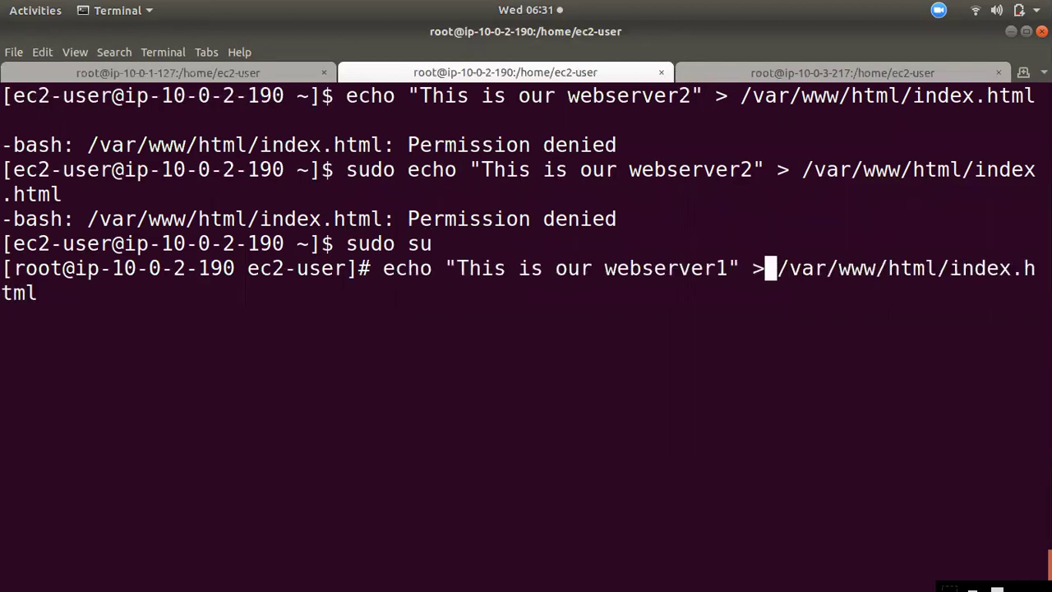
pyautogui.press('Left')
pyautogui.press('Left')
pyautogui.press('Delete')
pyautogui.write('2')
pyautogui.press('Return')
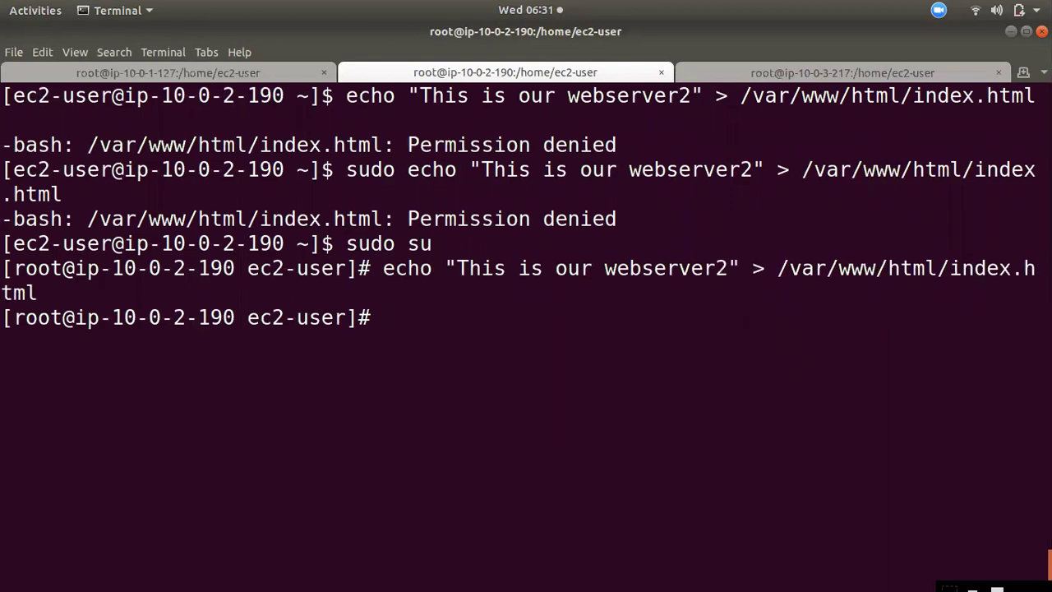
# - On the third server, clear the screen and reuse the copied command to echo "This is our webserver3" into /var/www/html/index.html
pyautogui.click(786, 73)
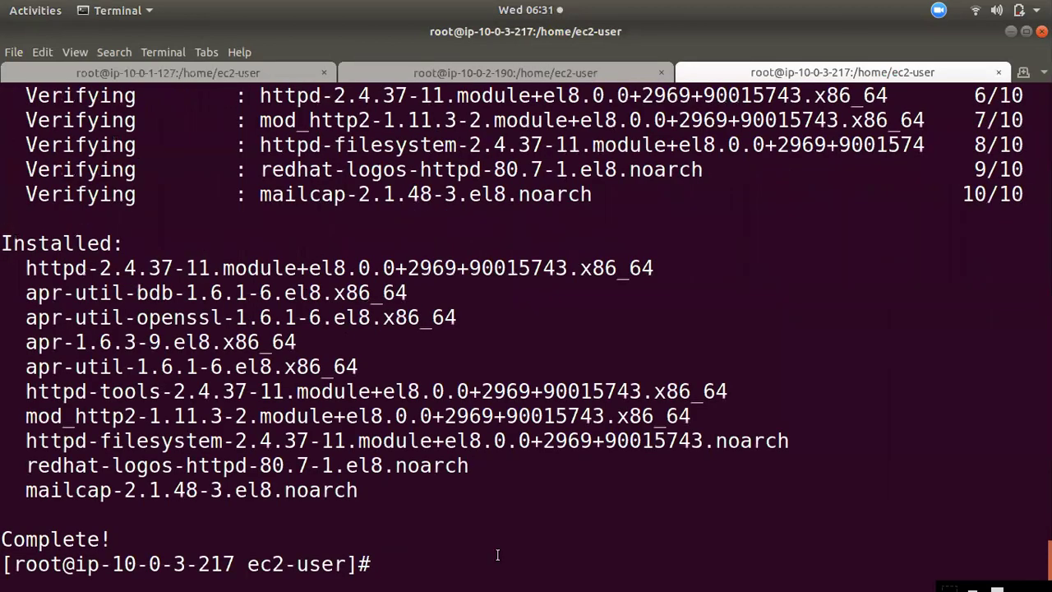
pyautogui.hotkey('ctrl', 'l')
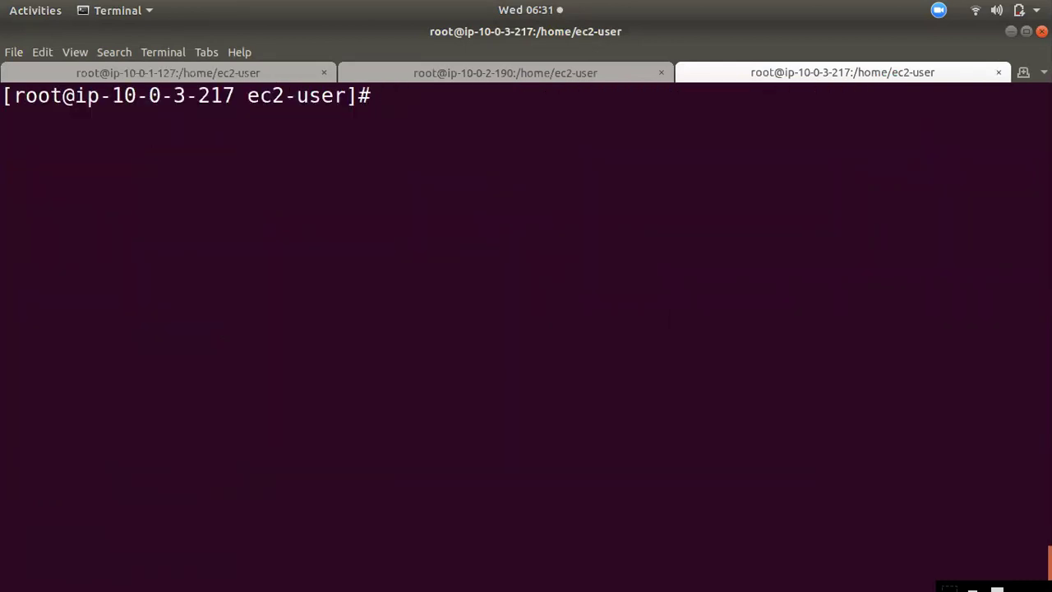
pyautogui.write('s')
pyautogui.press('BackSpace')
pyautogui.hotkey('ctrl', 'shift', 'v')
pyautogui.press('Left')
pyautogui.press('Left')
pyautogui.press('Left')
pyautogui.press('Left')
pyautogui.press('Left')
pyautogui.press('Left')
pyautogui.press('Left')
pyautogui.press('Left')
pyautogui.press('Left')
pyautogui.press('Left')
pyautogui.press('Left')
pyautogui.press('Left')
pyautogui.press('Left')
pyautogui.press('Left')
pyautogui.press('Left')
pyautogui.press('Left')
pyautogui.press('Left')
pyautogui.press('Left')
pyautogui.press('Left')
pyautogui.press('Left')
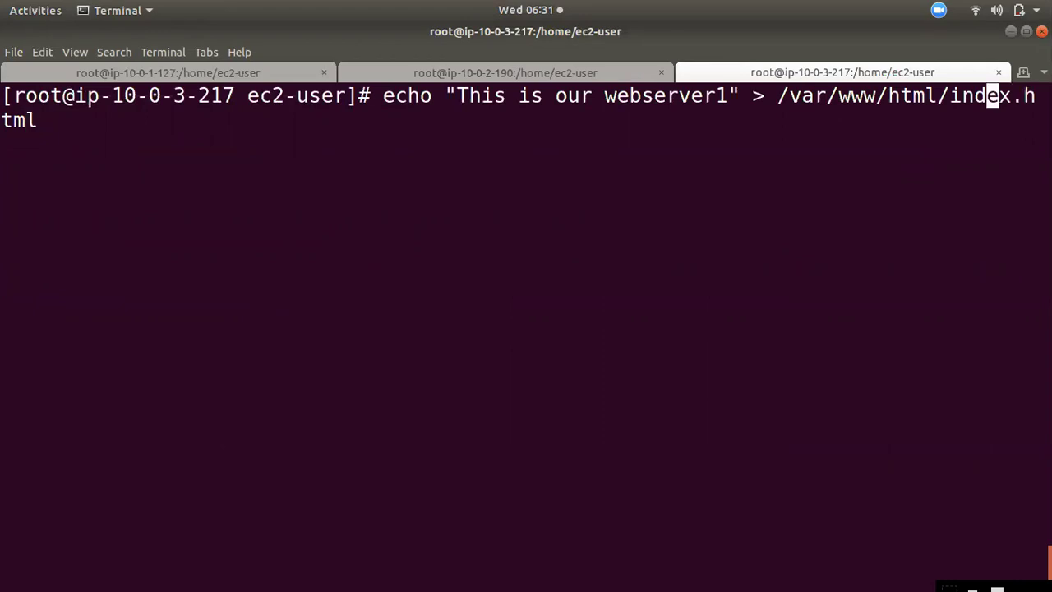
pyautogui.press('Left')
pyautogui.press('Left')
pyautogui.press('Left')
pyautogui.press('Left')
pyautogui.press('Left')
pyautogui.press('Right')
pyautogui.press('Delete')
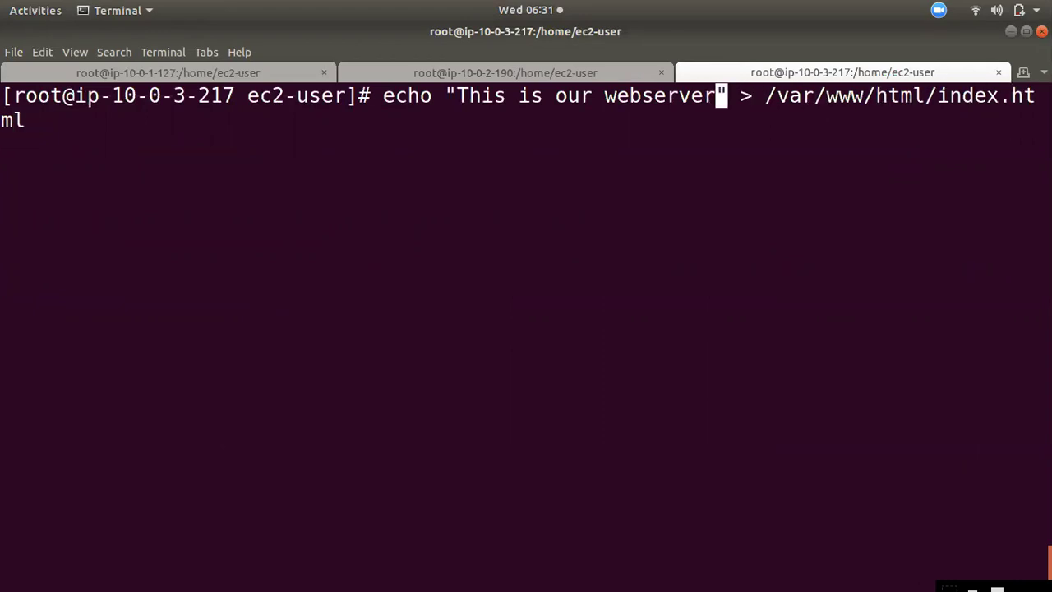
pyautogui.write('3')
pyautogui.press('Return')
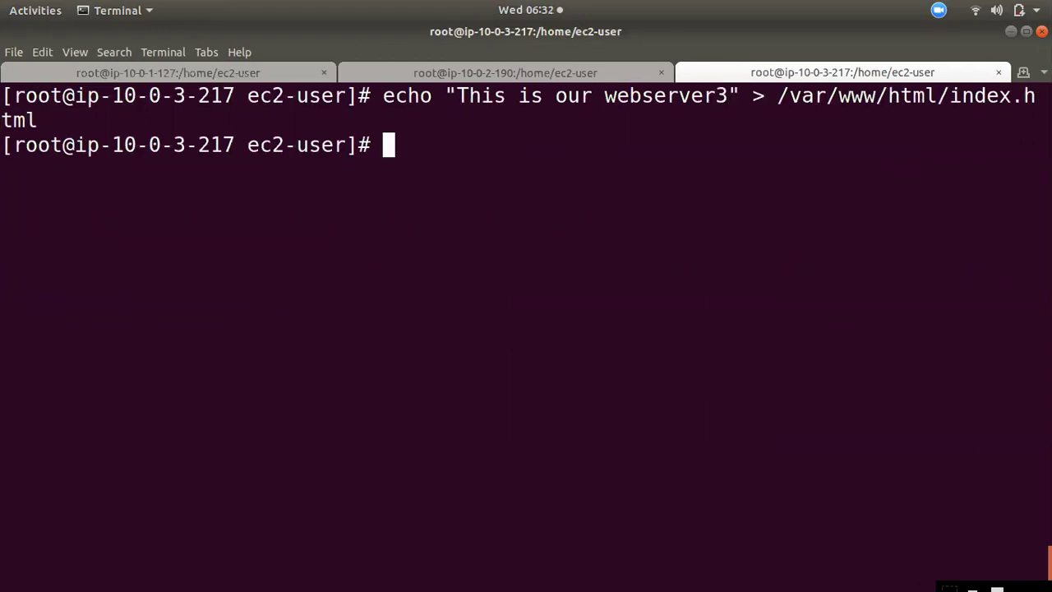
# - On the first server (ip-10-0-1-127), restart the web service with systemctl restart httpd
pyautogui.click(456, 68)
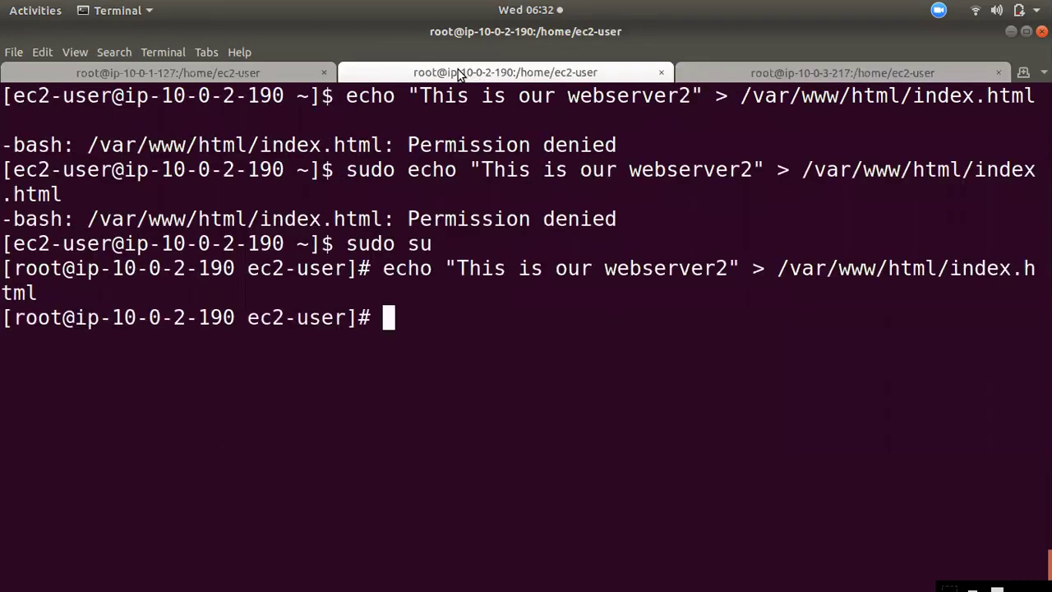
pyautogui.click(205, 52)
pyautogui.click(171, 71)
pyautogui.click(171, 72)
pyautogui.click(722, 171)
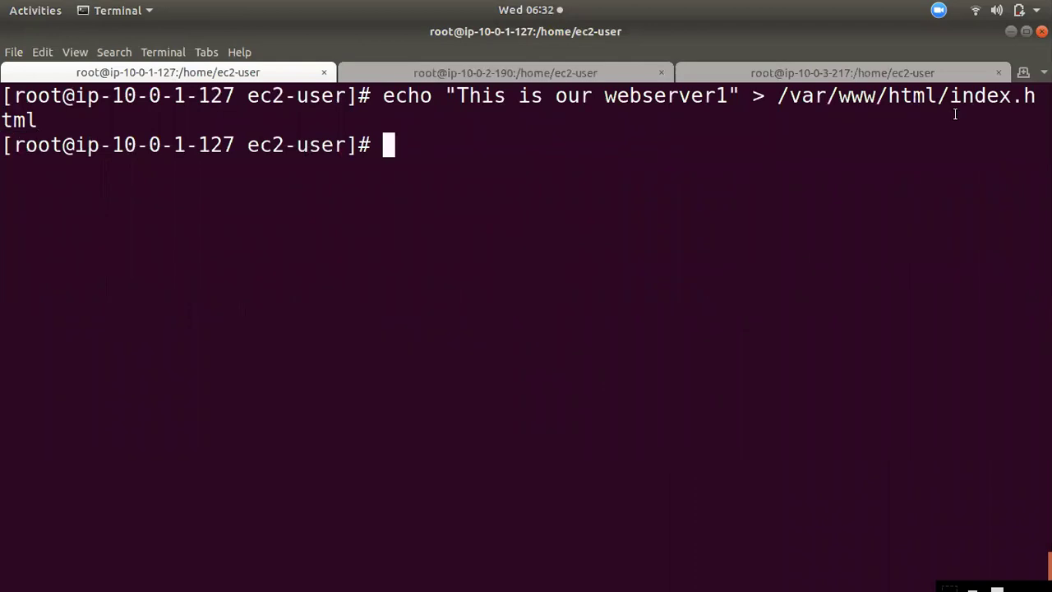
pyautogui.write('systemctl ')
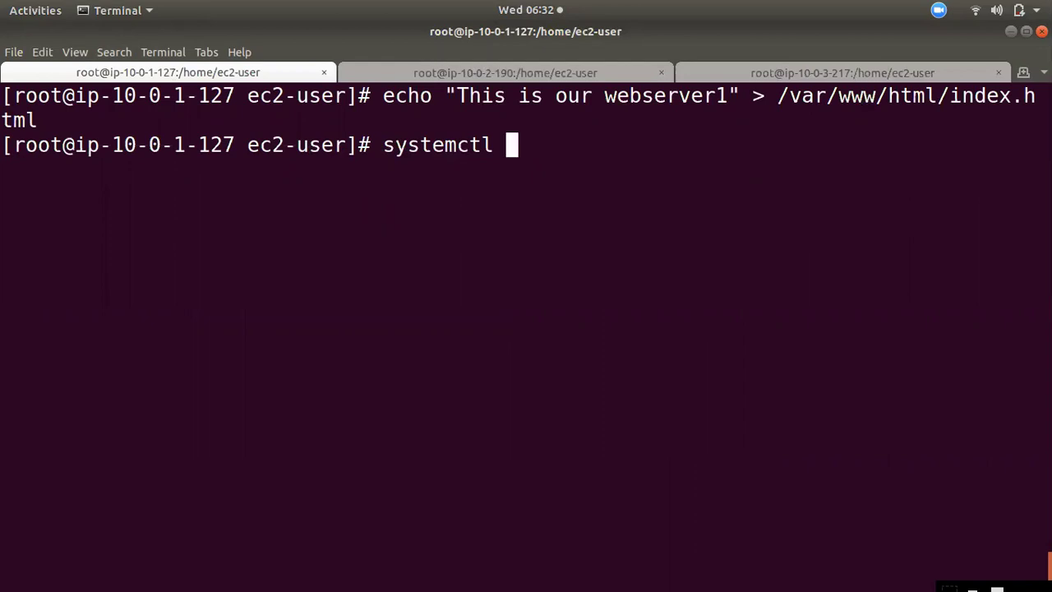
pyautogui.write('rest')
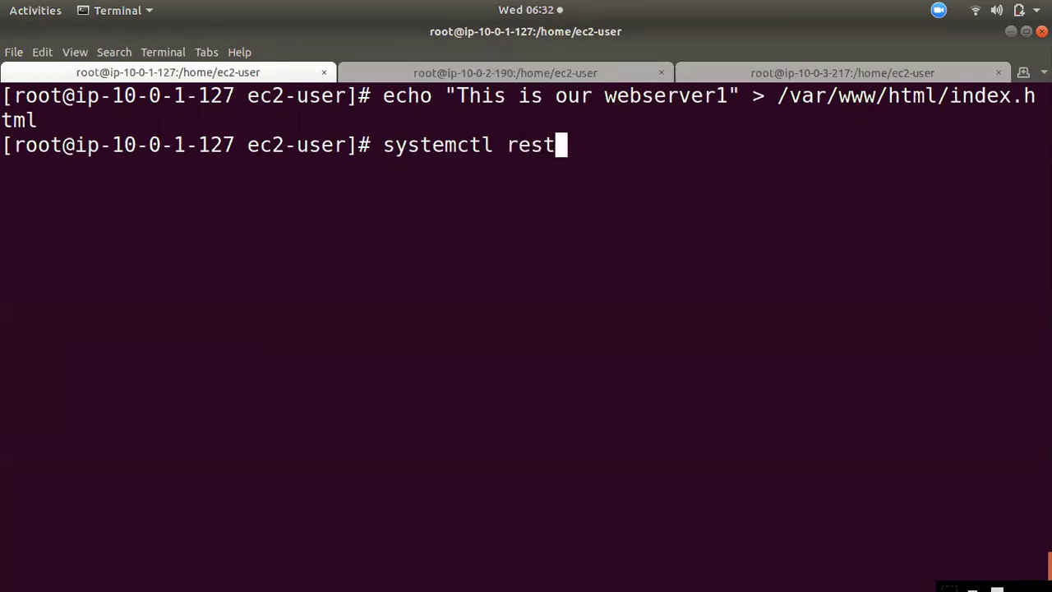
pyautogui.write('art httpd')
pyautogui.press('Return')
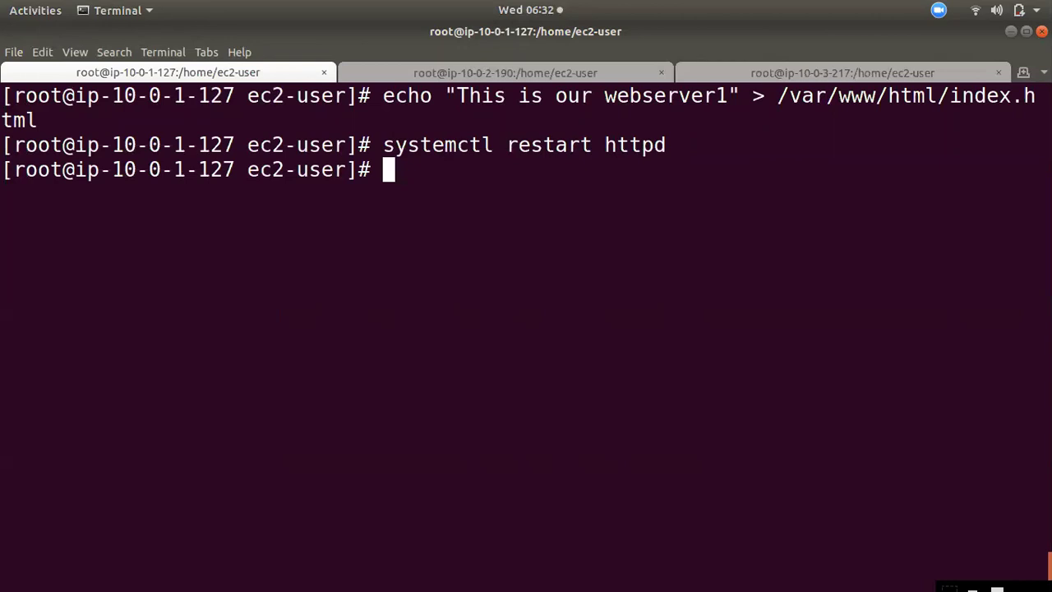
# - Run systemctl restart httpd on the second server (ip-10-0-2-190)
pyautogui.click(486, 81)
pyautogui.write('systemctl ')
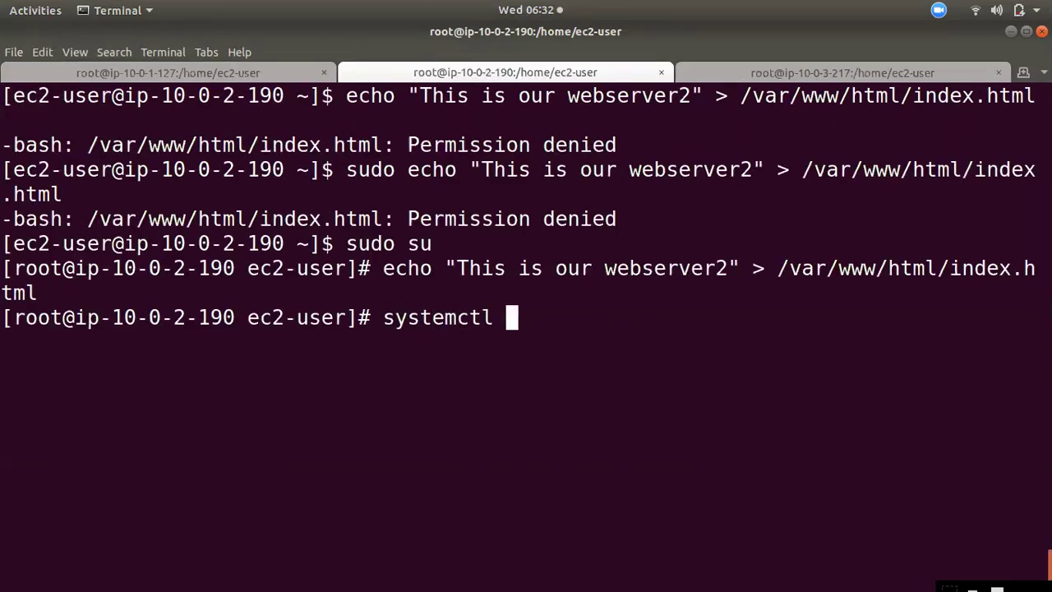
pyautogui.write('restart ')
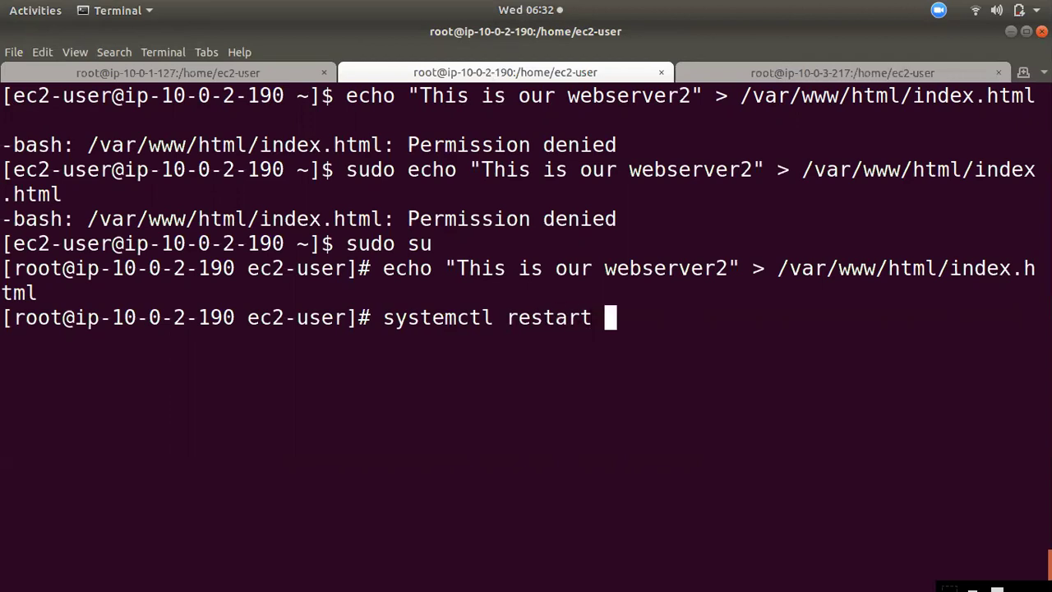
pyautogui.write('httpd')
pyautogui.press('Return')
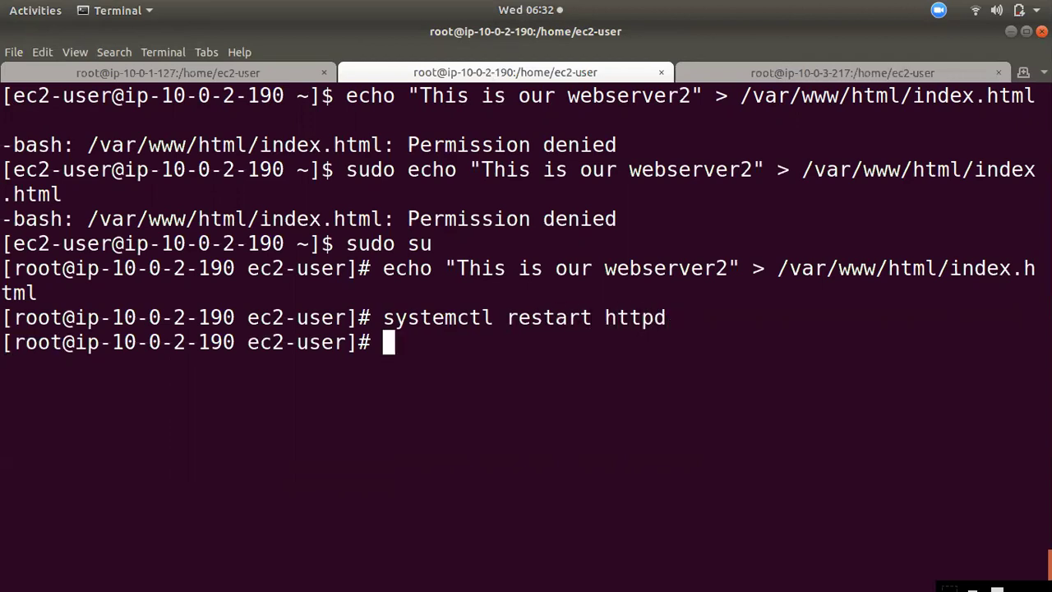
# - Restart httpd with systemctl on the third server (ip-10-0-3-217)
pyautogui.click(878, 70)
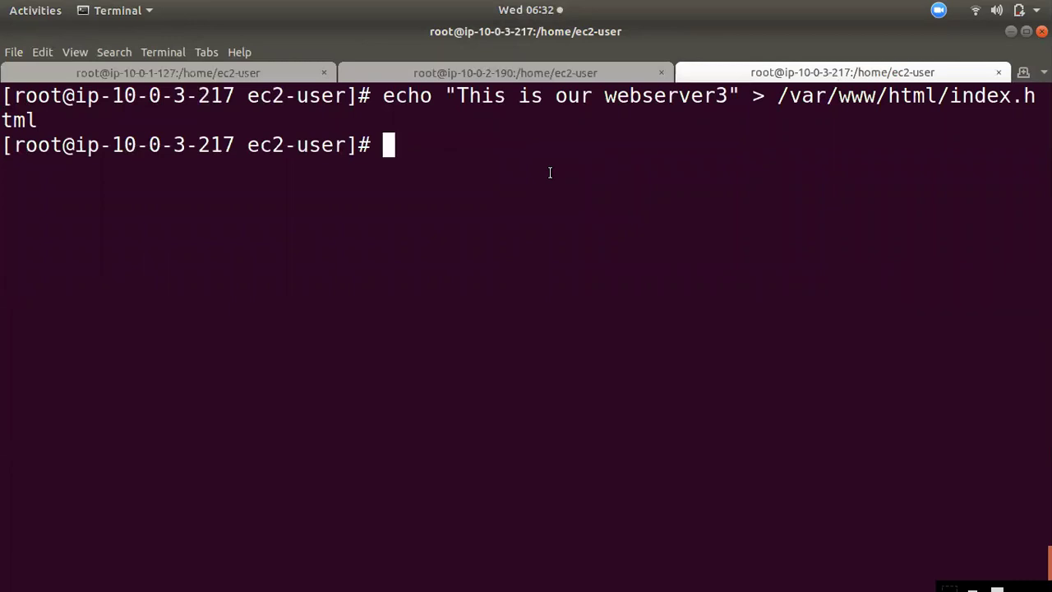
pyautogui.write('sys')
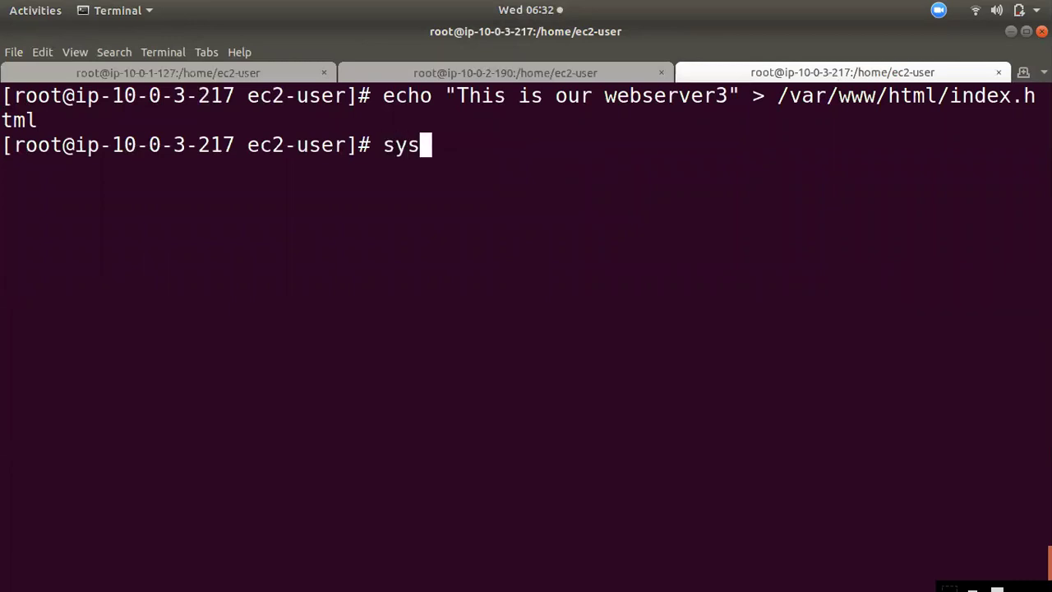
pyautogui.write('temctl ')
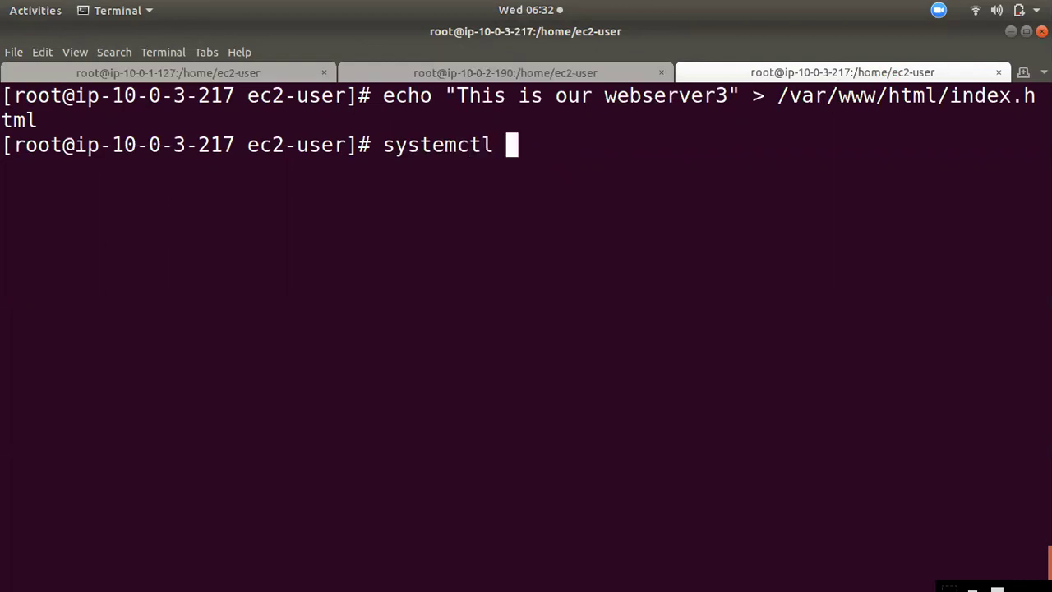
pyautogui.write('restart')
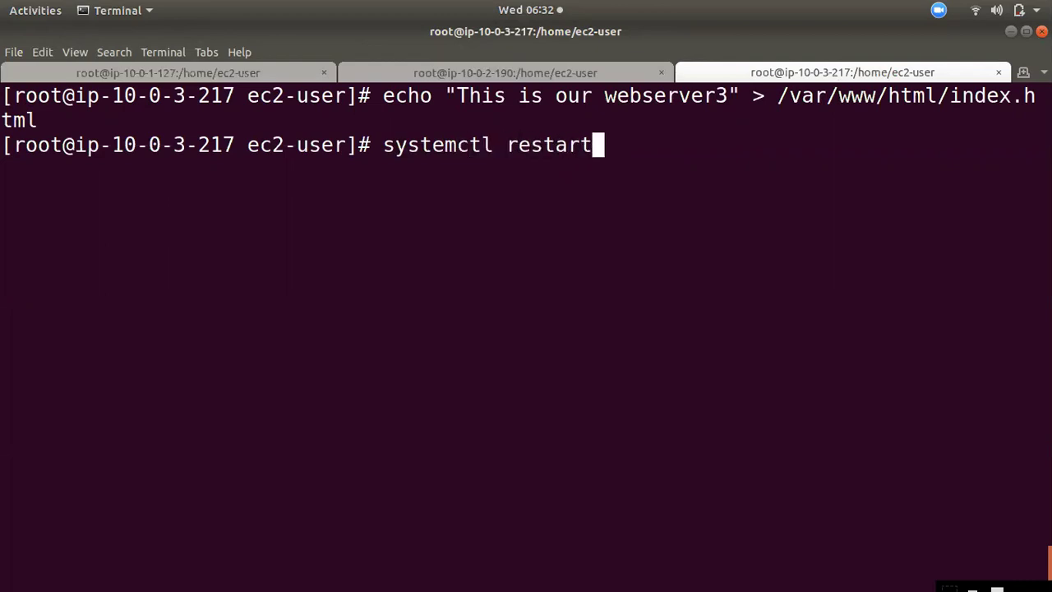
pyautogui.write(' httpd')
pyautogui.press('Return')
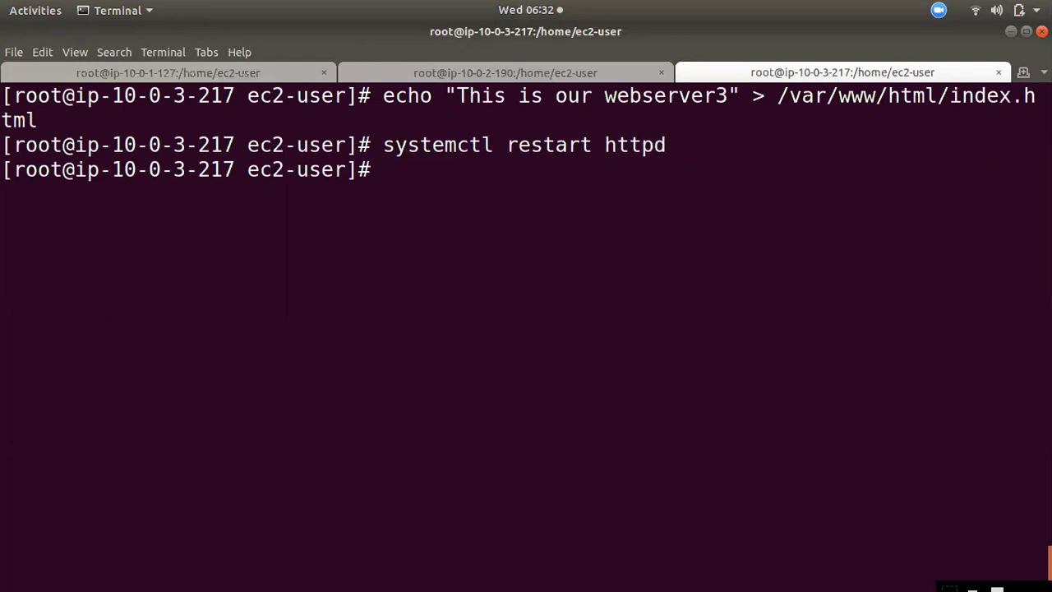
# - Switch to Firefox and copy the IPv4 public IP of the ap-south-1a instance from the EC2 instance list
pyautogui.click(23, 86)
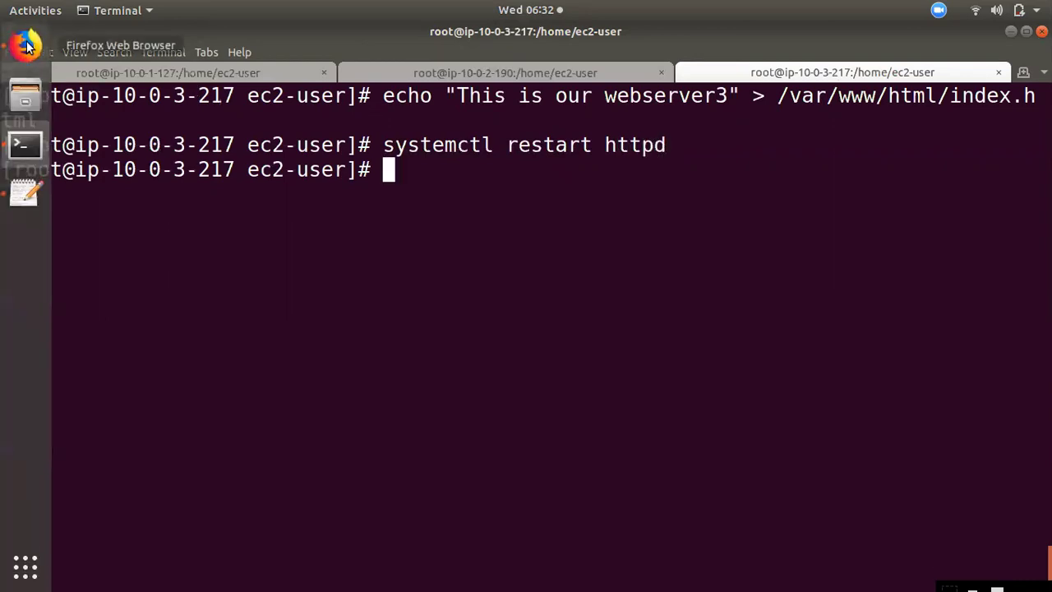
pyautogui.click(83, 55)
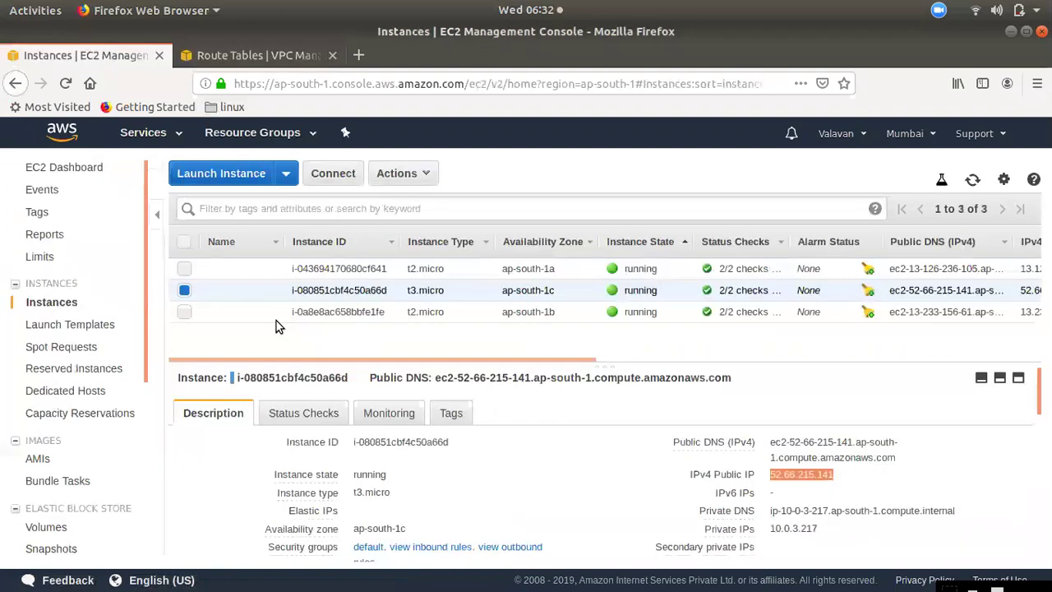
pyautogui.click(186, 288)
pyautogui.click(185, 268)
pyautogui.click(185, 268)
pyautogui.click(184, 269)
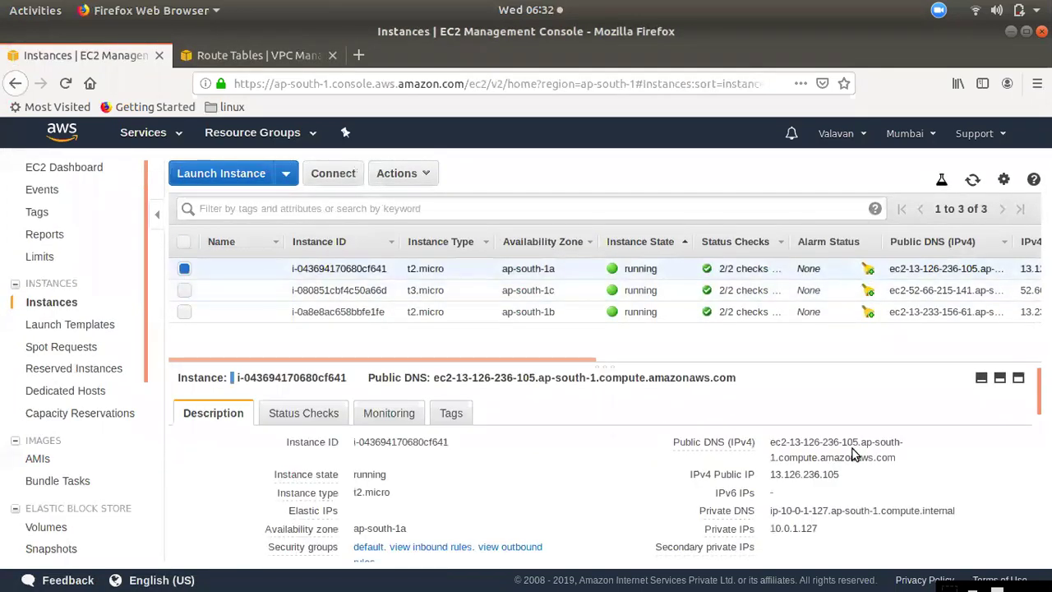
pyautogui.click(852, 474)
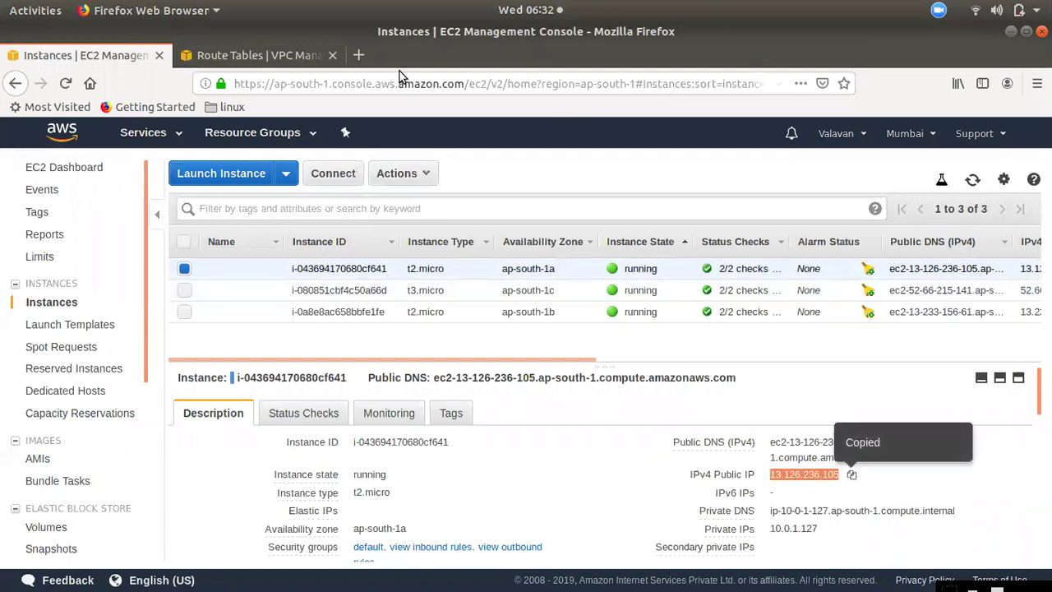
# - Load the copied address 13.126.236.105 in a new browser tab and check the index page text
pyautogui.click(359, 55)
pyautogui.hotkey('ctrl', 'v')
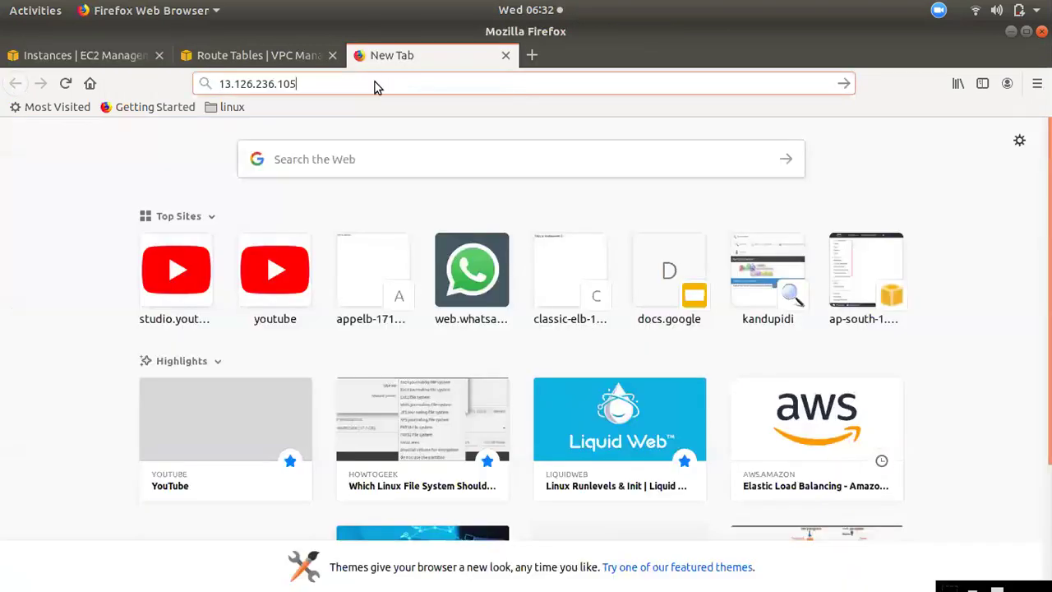
pyautogui.press('Return')
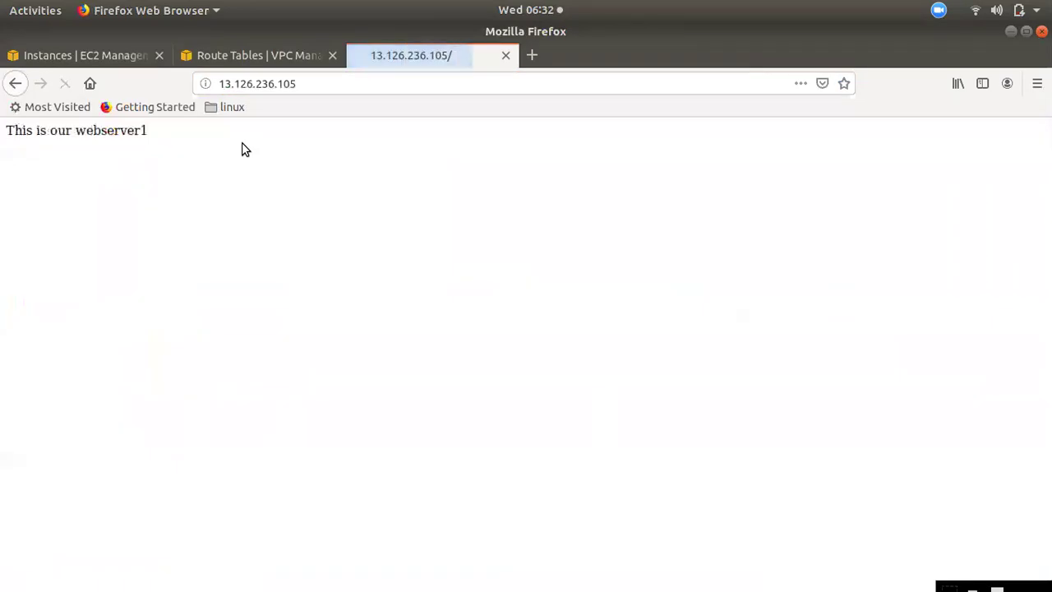
pyautogui.hotkey('ctrl', '+')
pyautogui.hotkey('ctrl', '+')
pyautogui.hotkey('ctrl', '+')
pyautogui.moveTo(47, 136); pyautogui.dragTo(172, 131)
pyautogui.click(189, 138)
# - Copy the ap-south-1c instance's public IP, 52.66.215.141, and open it in a new browser tab to check its index page
pyautogui.click(90, 57)
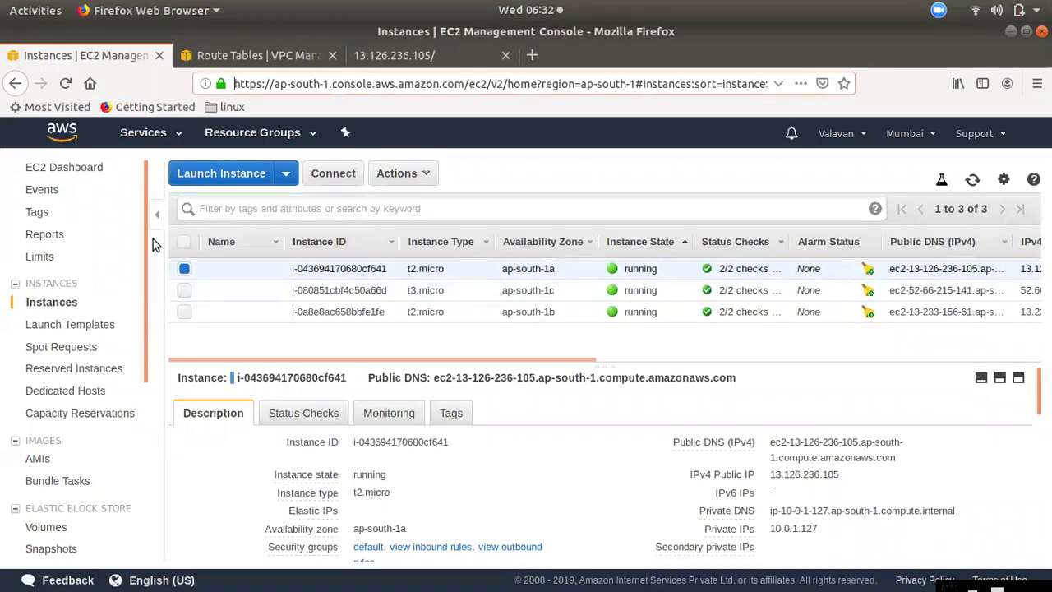
pyautogui.click(182, 270)
pyautogui.click(184, 291)
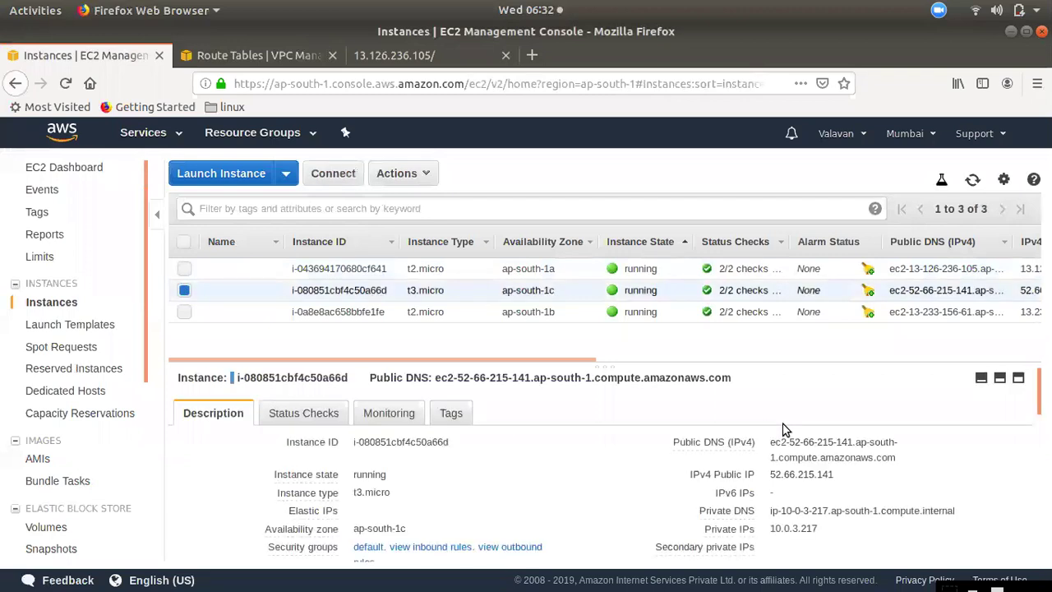
pyautogui.click(845, 474)
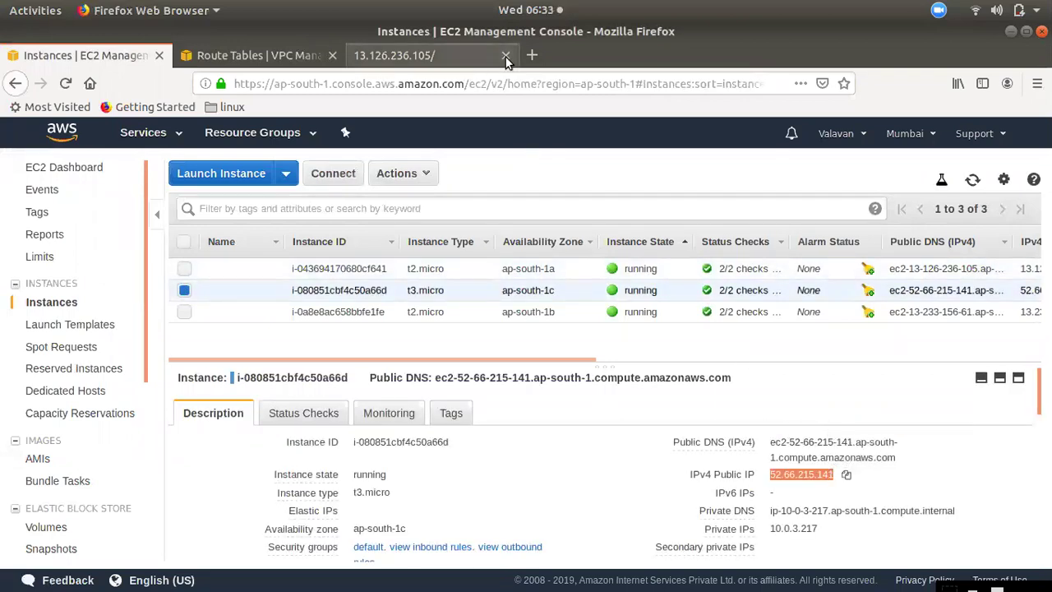
pyautogui.click(532, 55)
pyautogui.hotkey('ctrl', 'v')
pyautogui.press('Return')
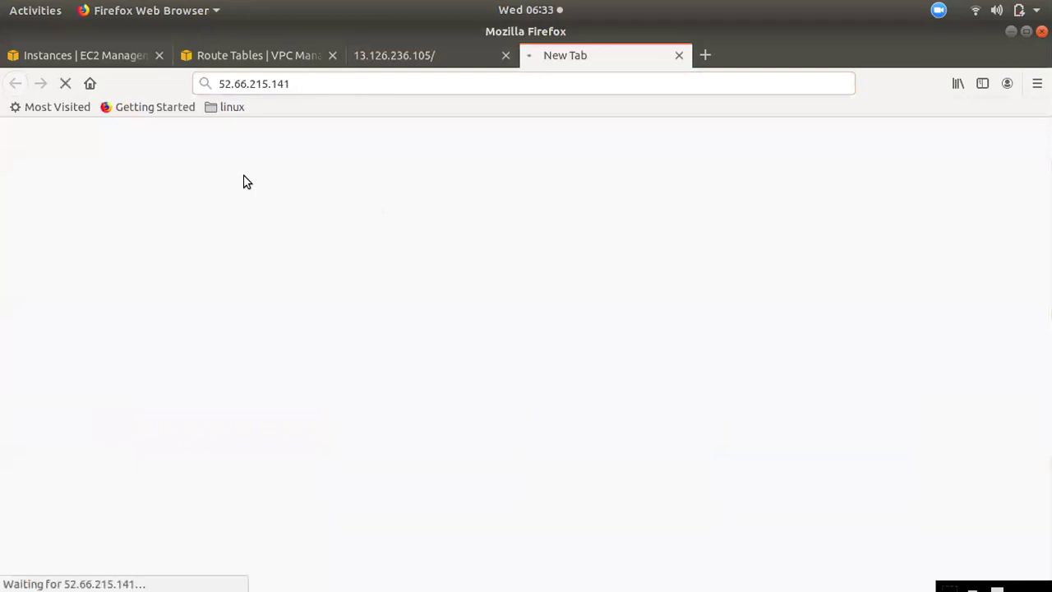
pyautogui.moveTo(84, 130); pyautogui.dragTo(186, 137)
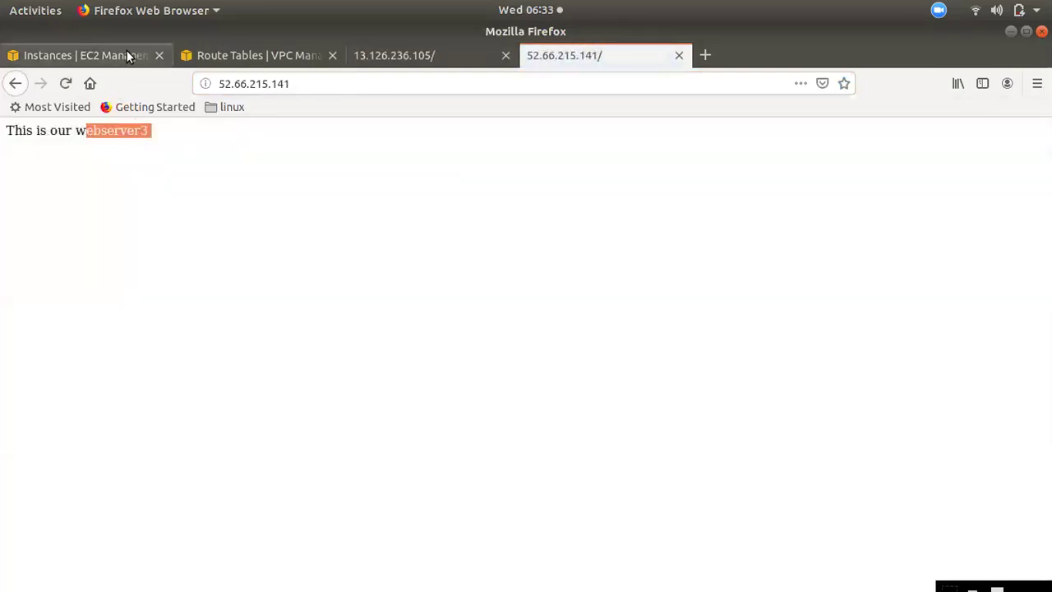
# - Copy the ap-south-1b instance's public IP, 13.233.156.61, and open it in a new browser tab to check its index page
pyautogui.click(126, 55)
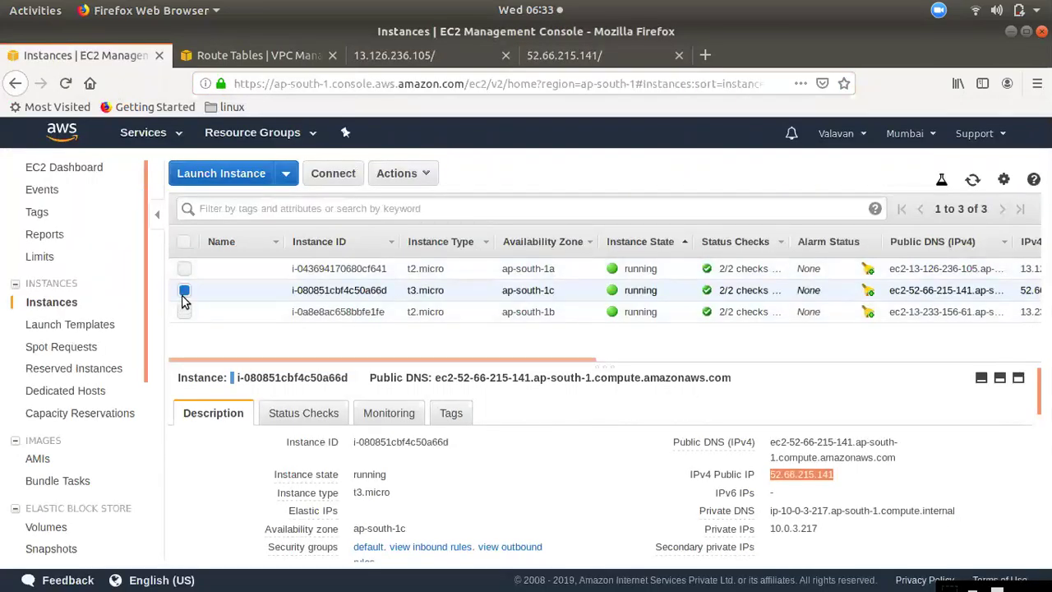
pyautogui.click(185, 313)
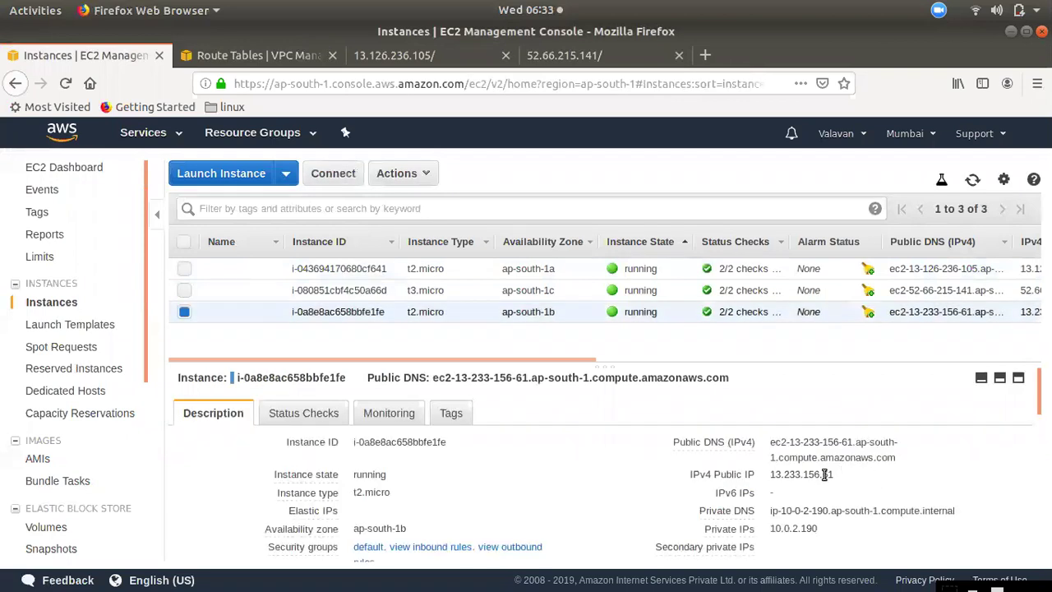
pyautogui.click(846, 477)
pyautogui.click(705, 55)
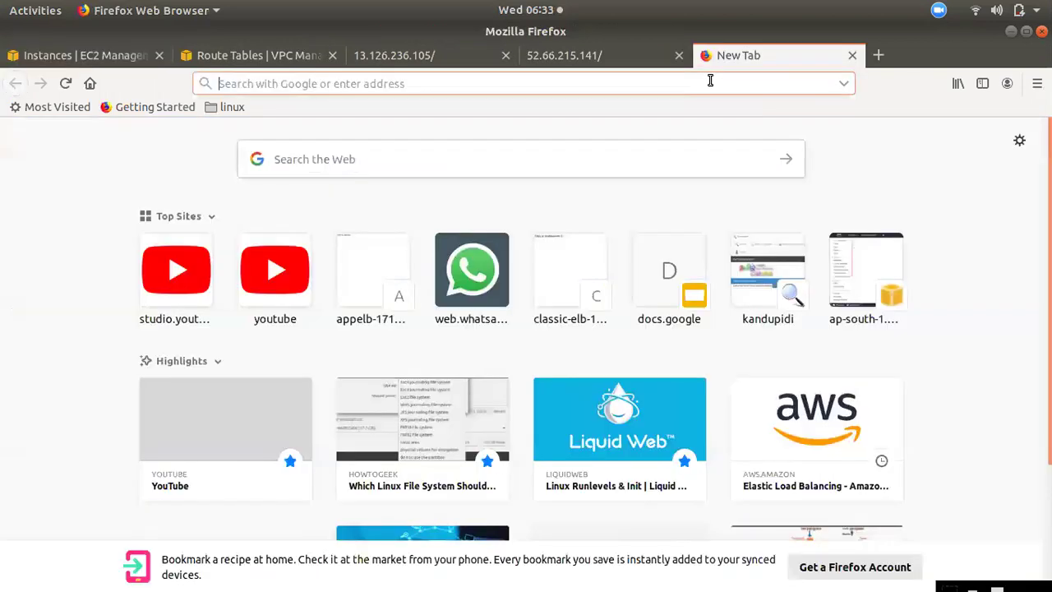
pyautogui.hotkey('ctrl', 'v')
pyautogui.press('Return')
pyautogui.moveTo(112, 135); pyautogui.dragTo(216, 176)
pyautogui.doubleClick(105, 135)
pyautogui.click(275, 212)
# - Return to the EC2 instance list, and switch to Text Editor to review the ELB demo checklist
pyautogui.click(111, 58)
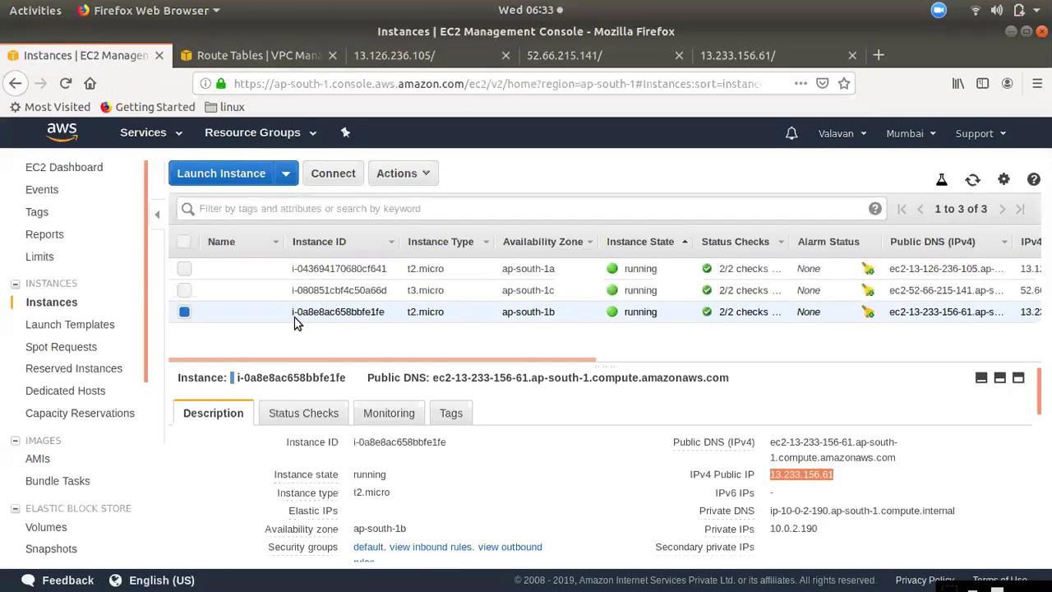
pyautogui.click(23, 190)
pyautogui.click(336, 247)
pyautogui.moveTo(6, 80)
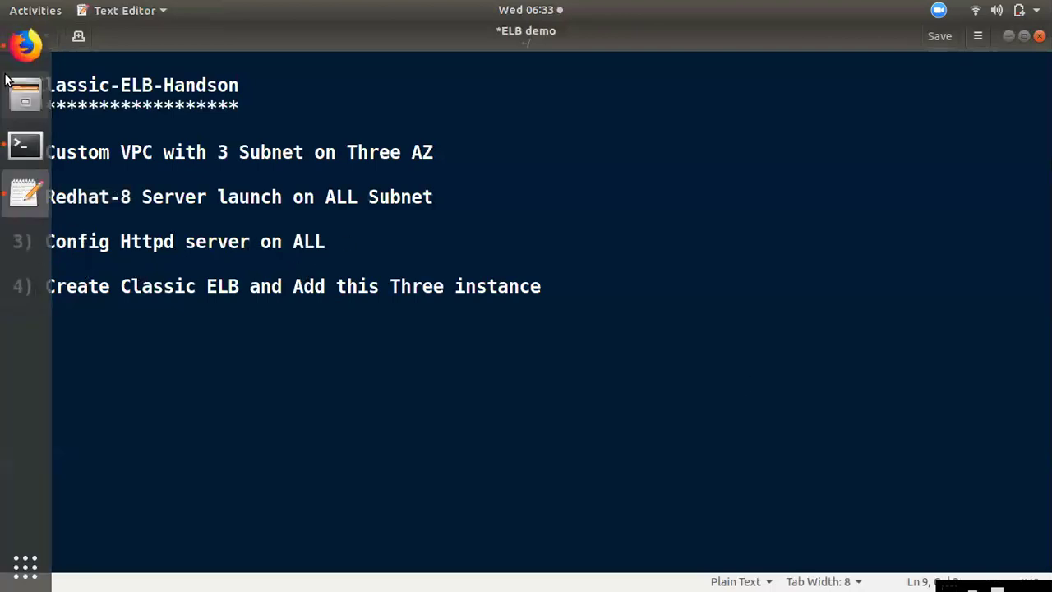
pyautogui.click(310, 61)
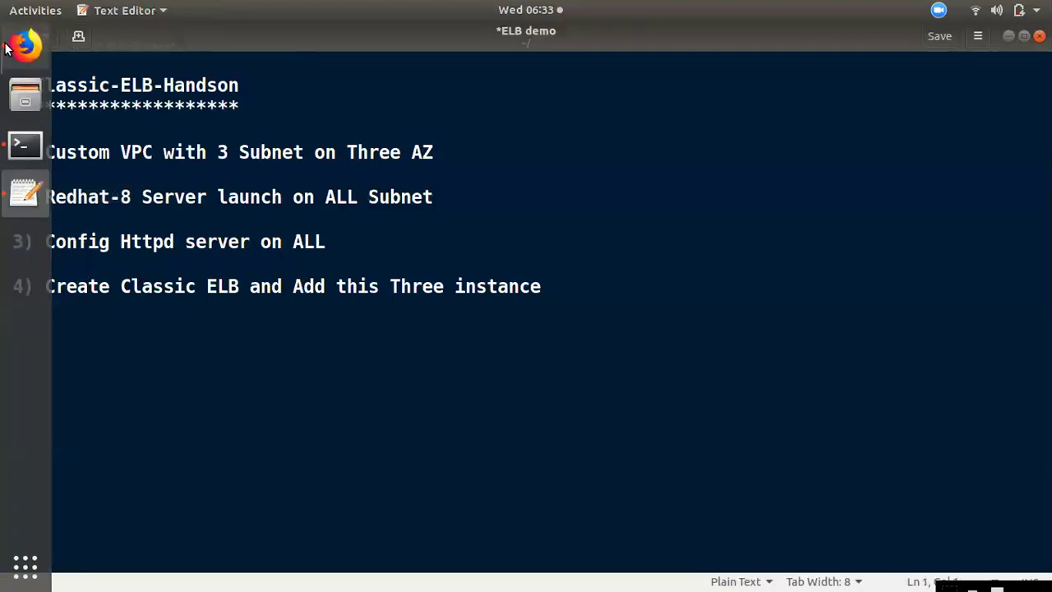
# - Back in Firefox, open EC2 Load Balancers and start creating a Classic Load Balancer
pyautogui.click(6, 47)
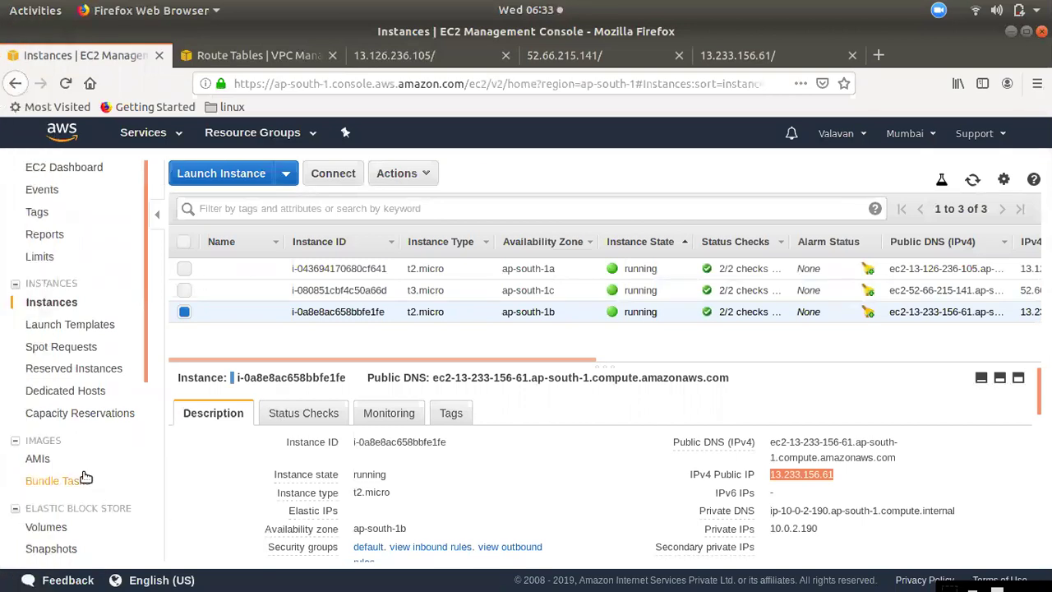
pyautogui.scroll(-5, 83, 481)
pyautogui.click(59, 528)
pyautogui.click(217, 176)
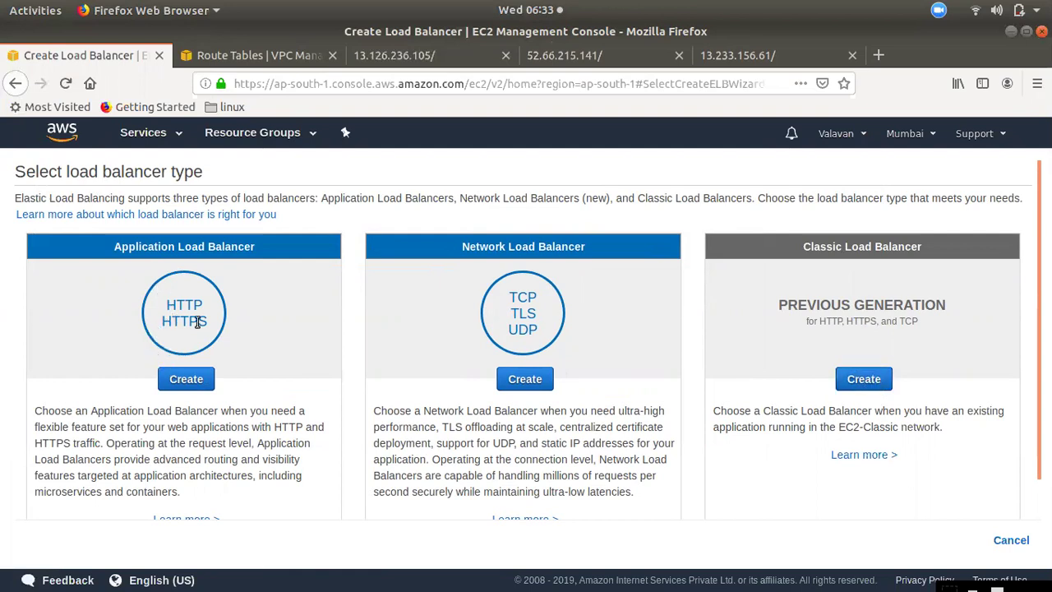
pyautogui.click(862, 377)
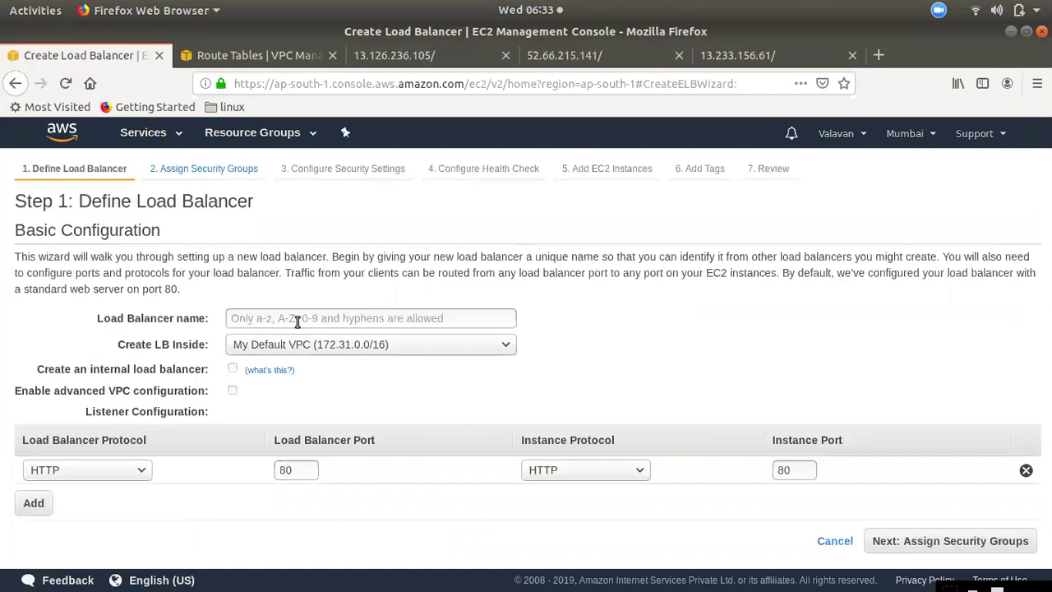
# - Name the load balancer Demo-Classic and create it inside demo-vpc (10.0.0.0/16)
pyautogui.write('Demo-Class')
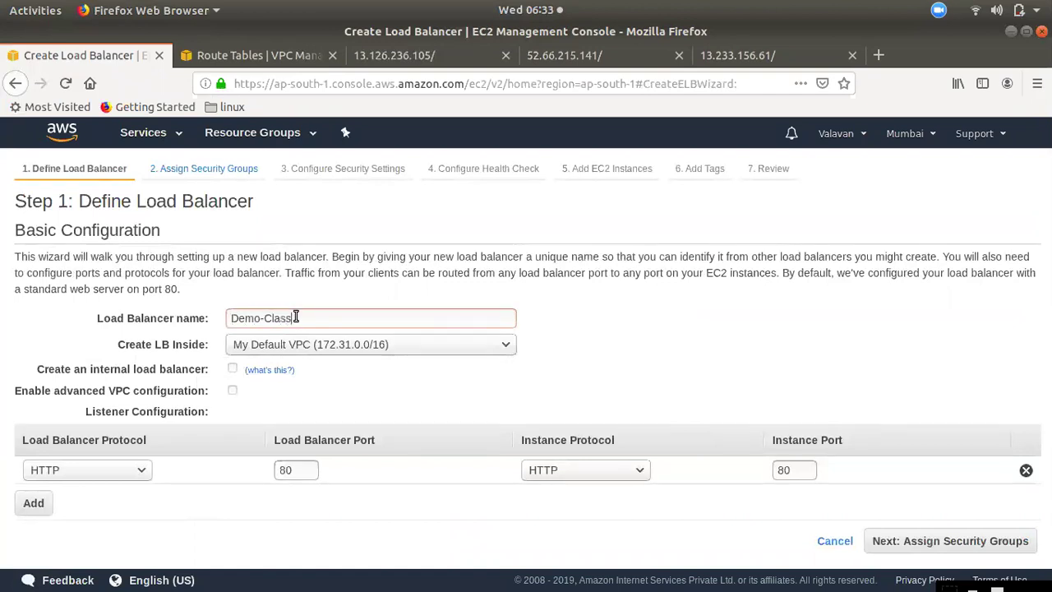
pyautogui.press('BackSpace')
pyautogui.press('BackSpace')
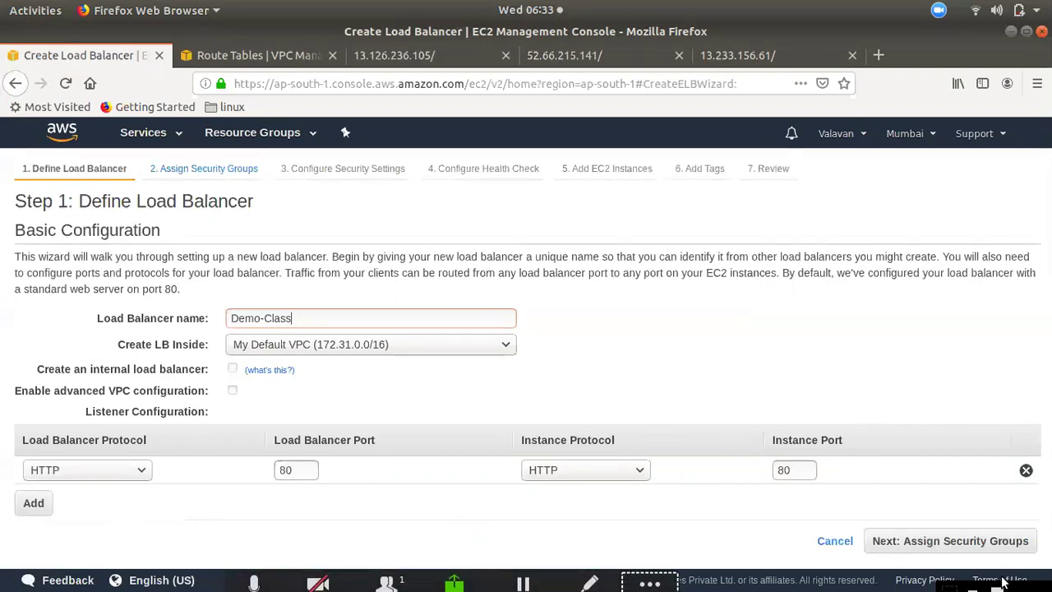
pyautogui.click(320, 345)
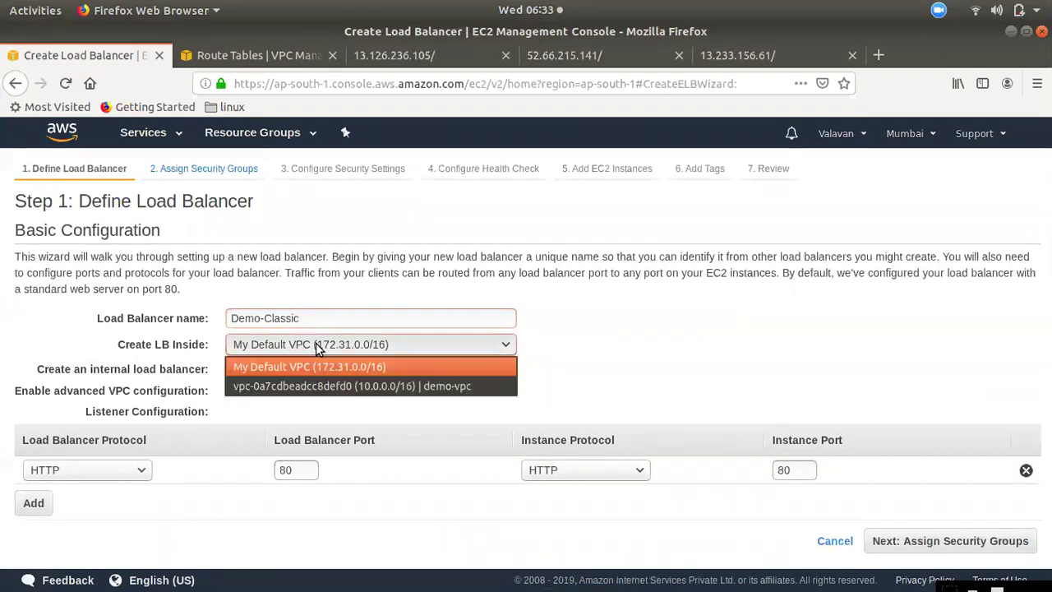
pyautogui.click(429, 386)
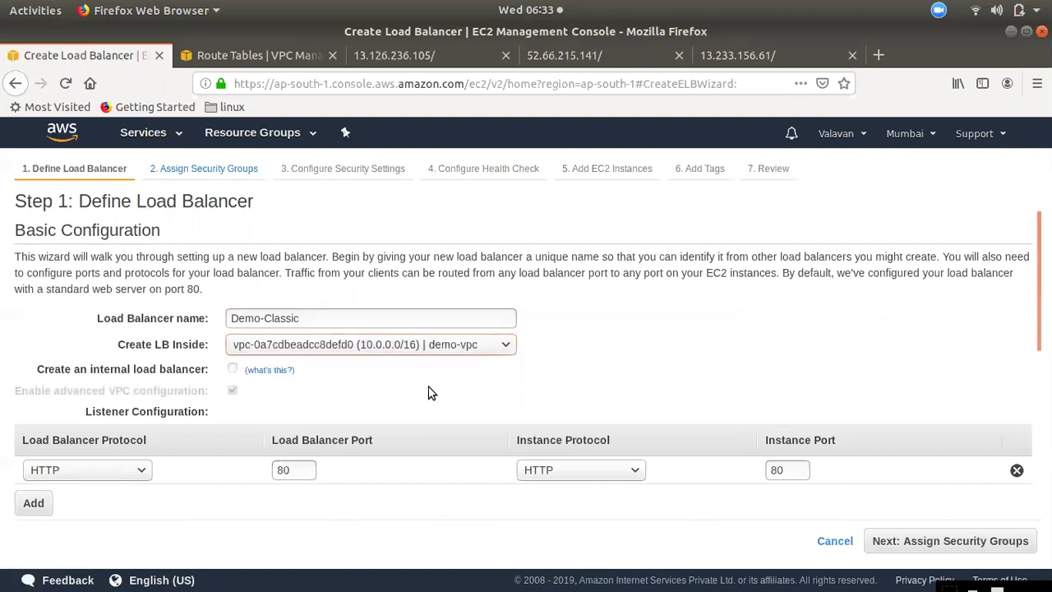
# - Add the AZ-1-Web-Sub, AZ-2-Web-Sub and Az-3-WEb-Sub subnets to the load balancer and continue to its security groups
pyautogui.scroll(-3, 423, 387)
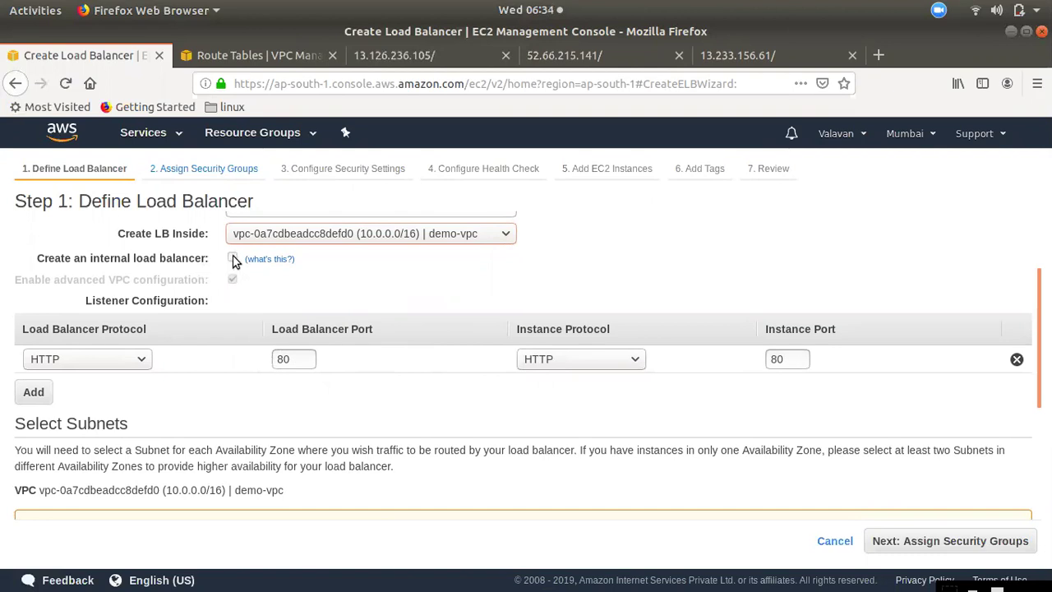
pyautogui.scroll(-5, 475, 403)
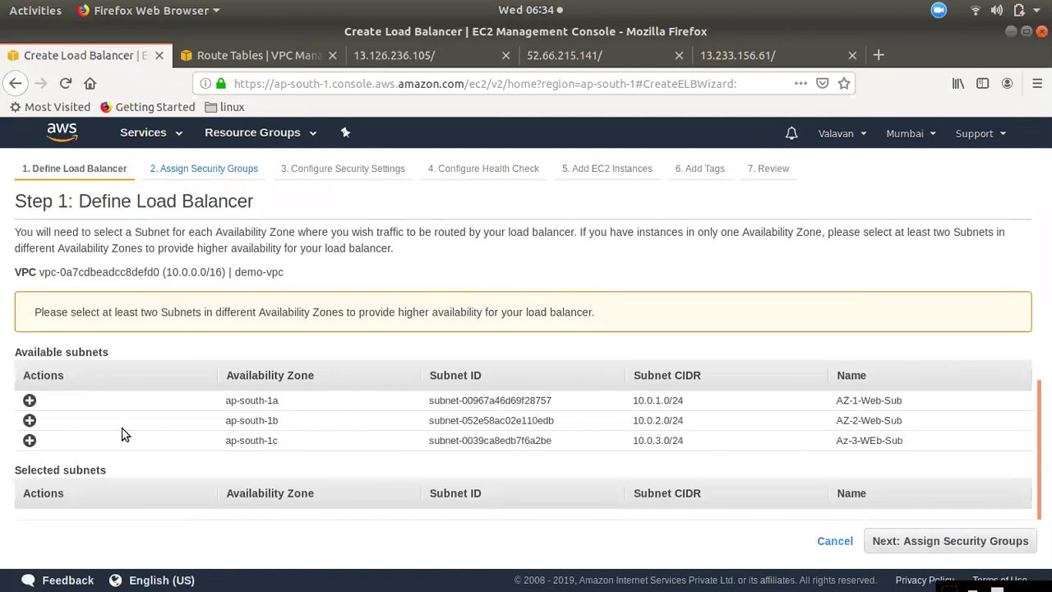
pyautogui.click(29, 399)
pyautogui.click(30, 417)
pyautogui.click(29, 420)
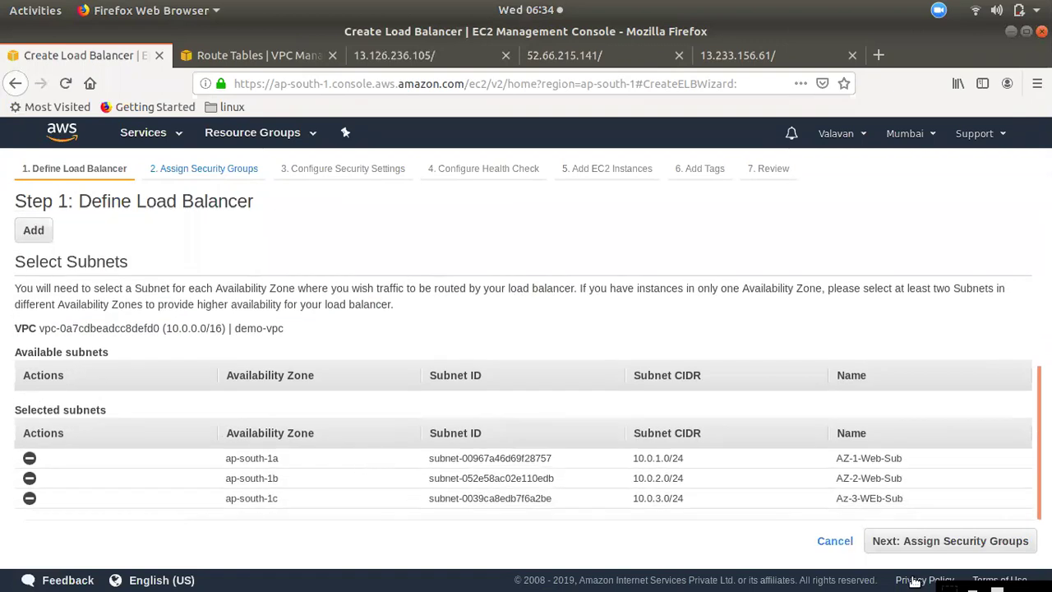
pyautogui.click(965, 548)
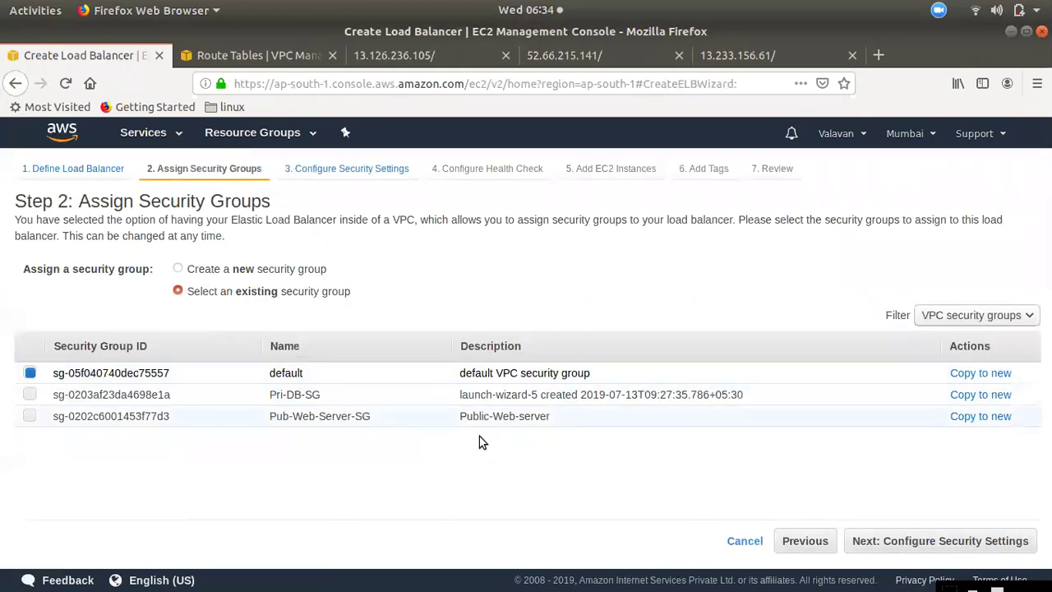
# - Accept the default VPC security group and set the health check interval to 5 seconds
pyautogui.click(893, 542)
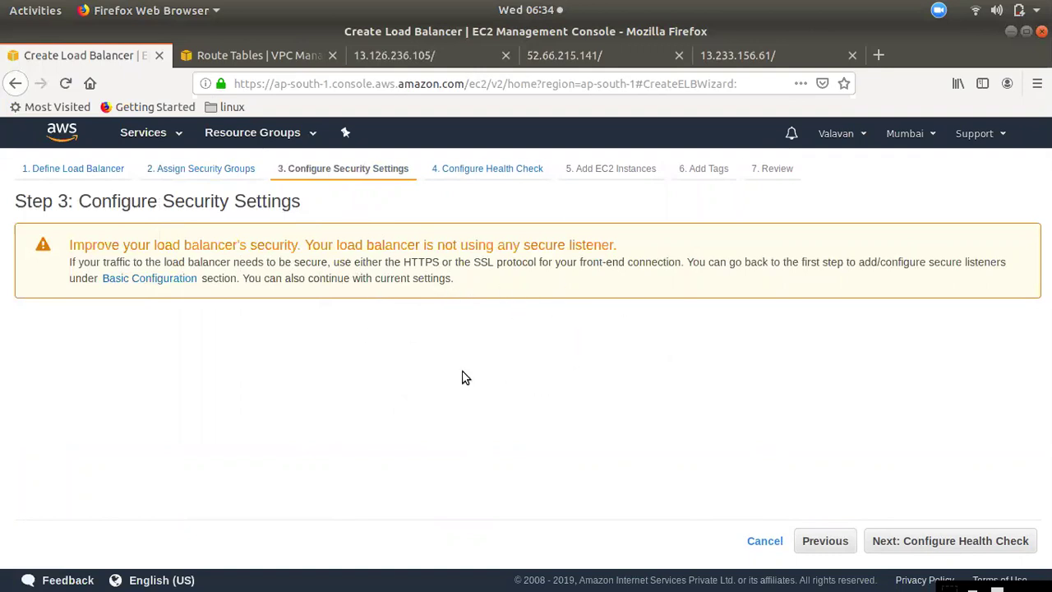
pyautogui.click(1004, 549)
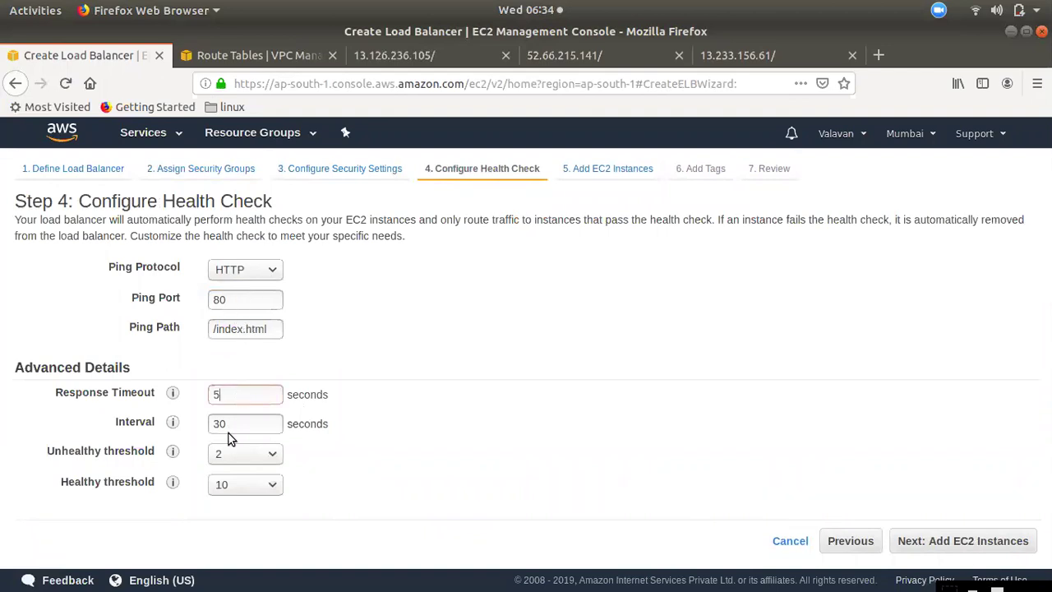
pyautogui.press('Tab')
pyautogui.write('5')
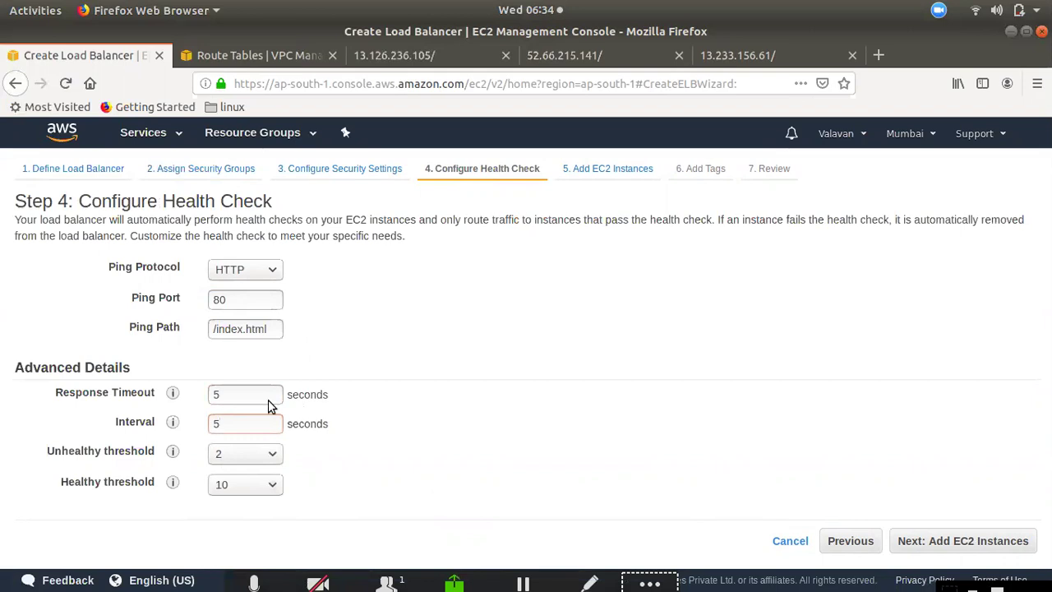
pyautogui.click(1015, 550)
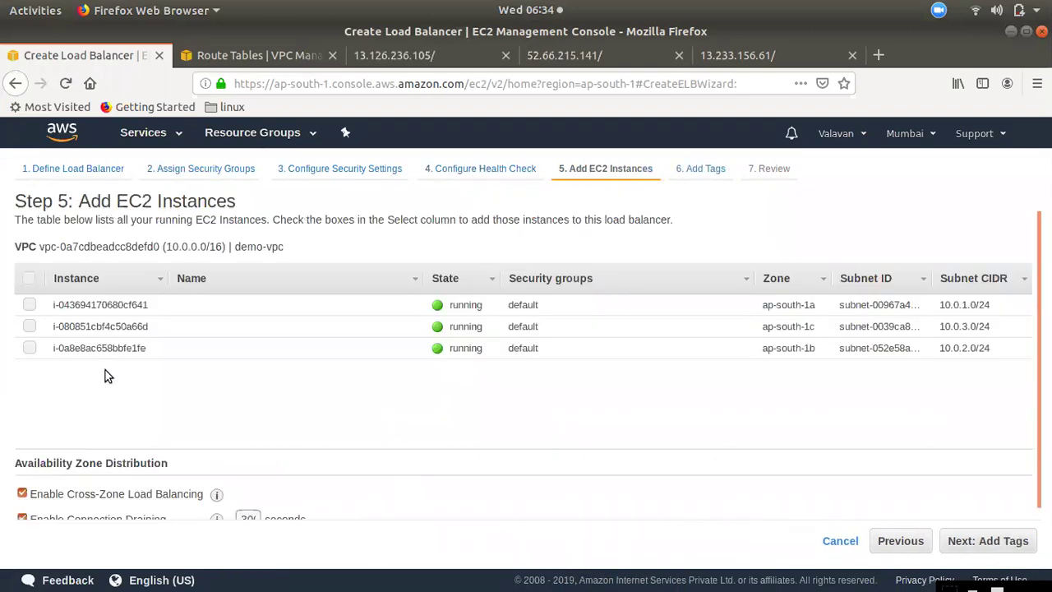
# - Add all three running instances to the load balancer, keeping cross-zone load balancing and 300-second connection draining enabled
pyautogui.click(29, 280)
pyautogui.scroll(-2, 277, 442)
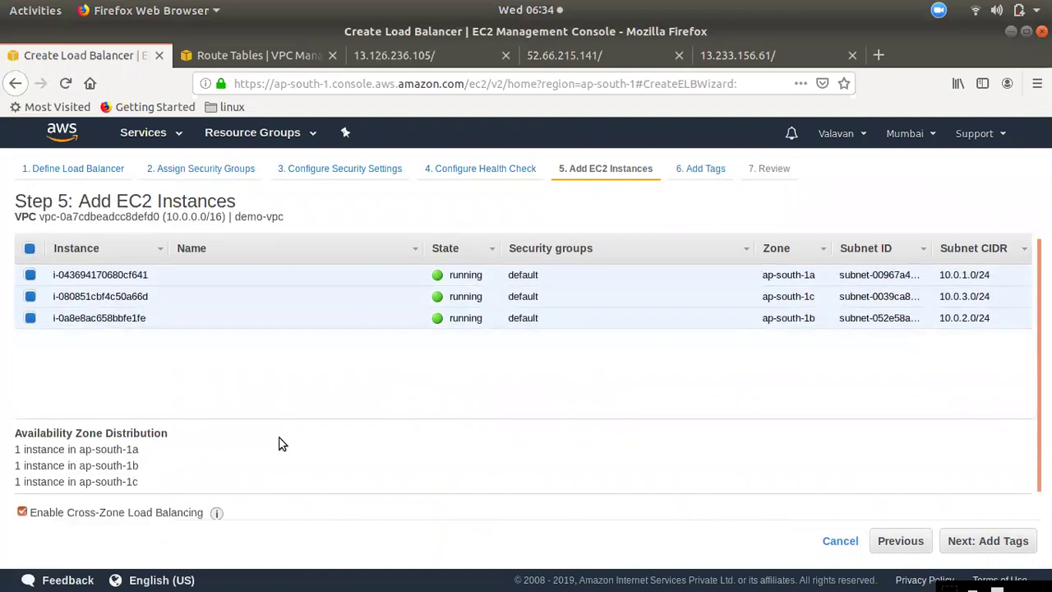
pyautogui.click(23, 508)
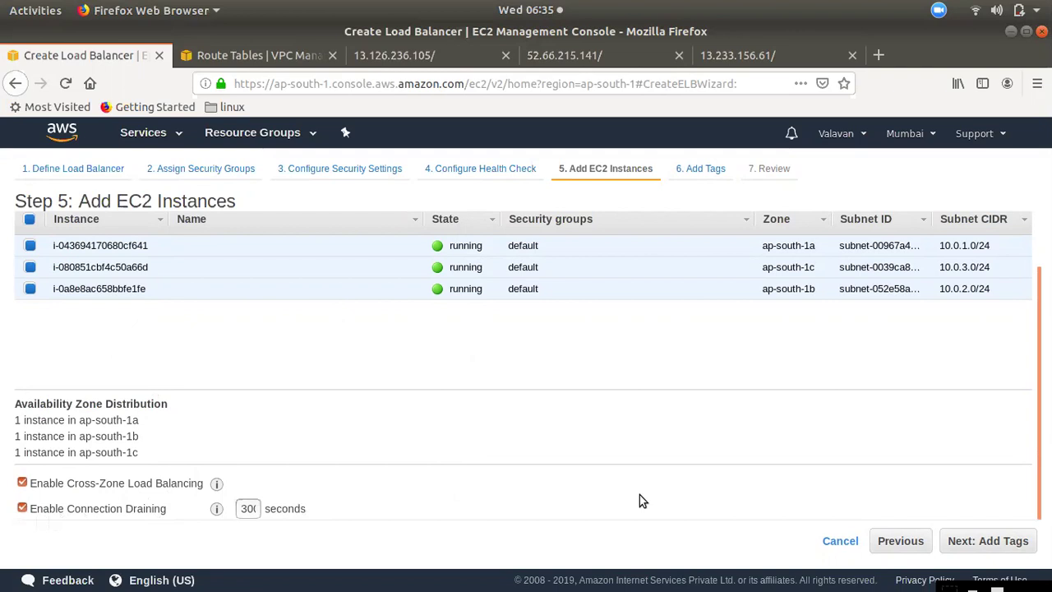
pyautogui.moveTo(411, 580)
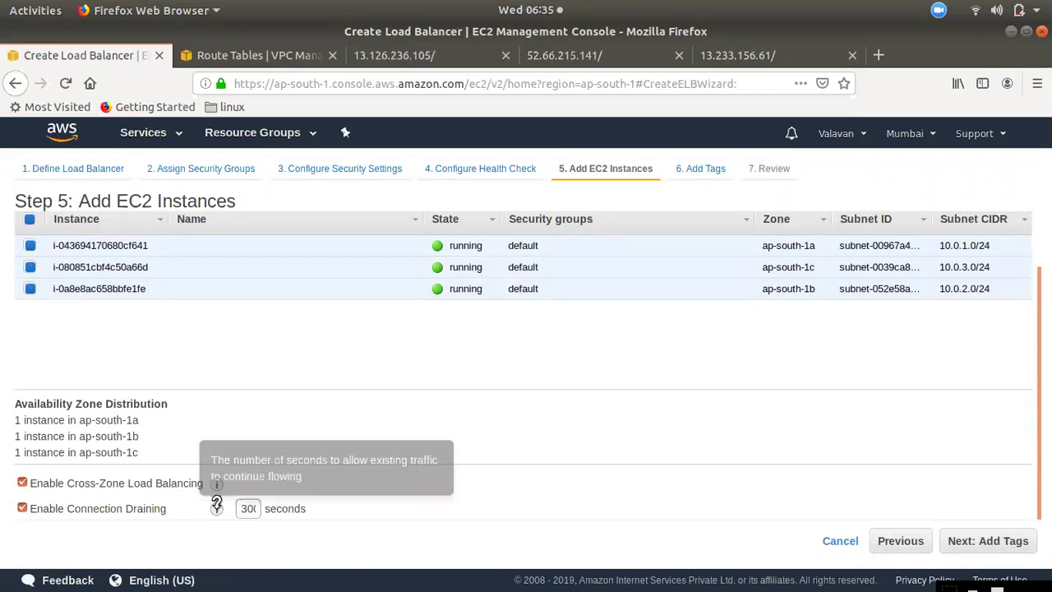
pyautogui.moveTo(242, 508); pyautogui.dragTo(279, 507)
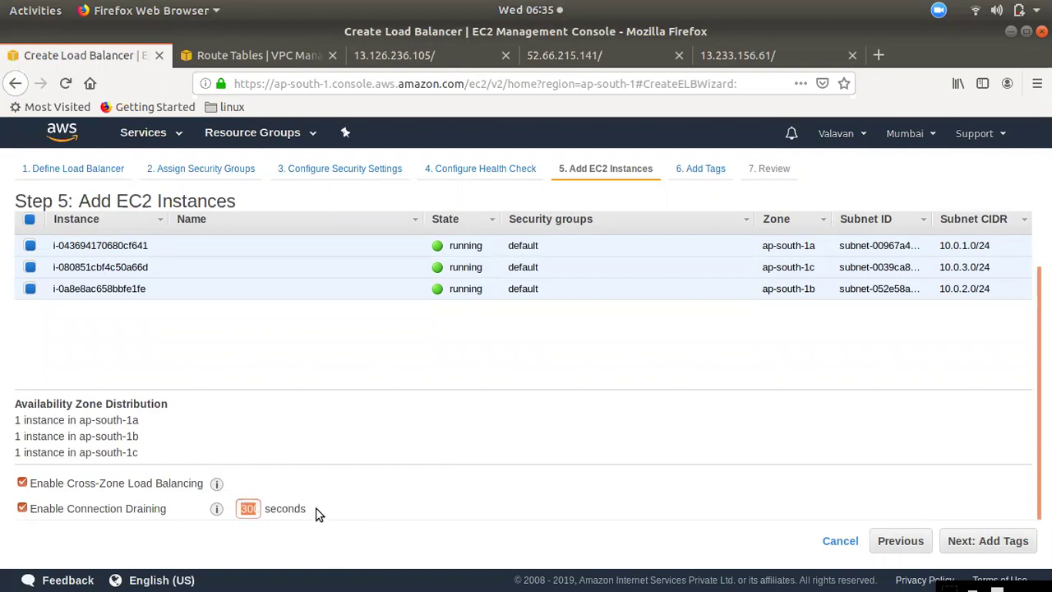
pyautogui.click(243, 507)
pyautogui.doubleClick(251, 507)
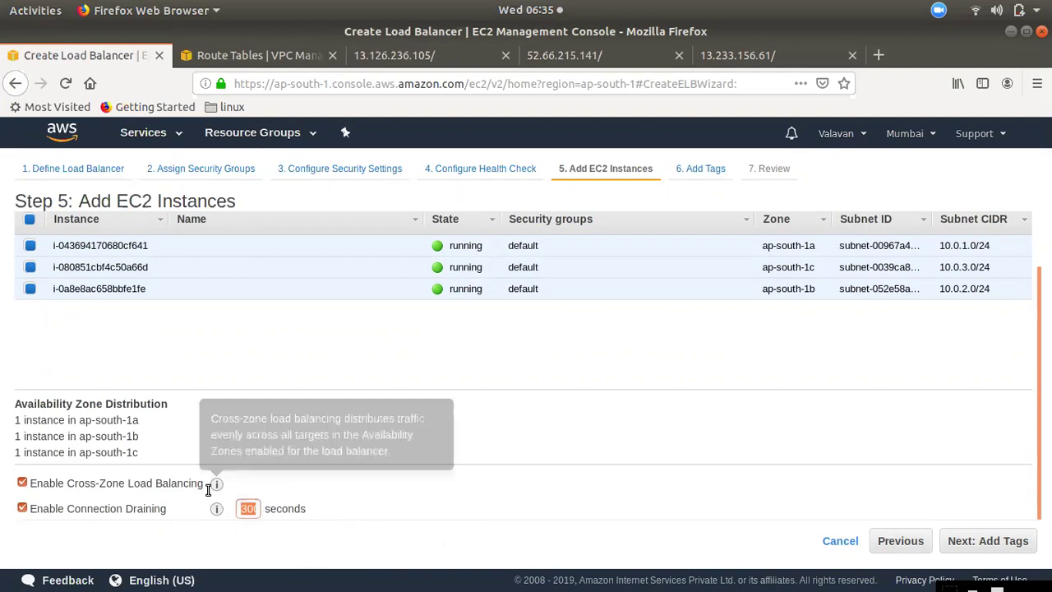
pyautogui.moveTo(244, 509); pyautogui.dragTo(296, 510)
pyautogui.click(382, 495)
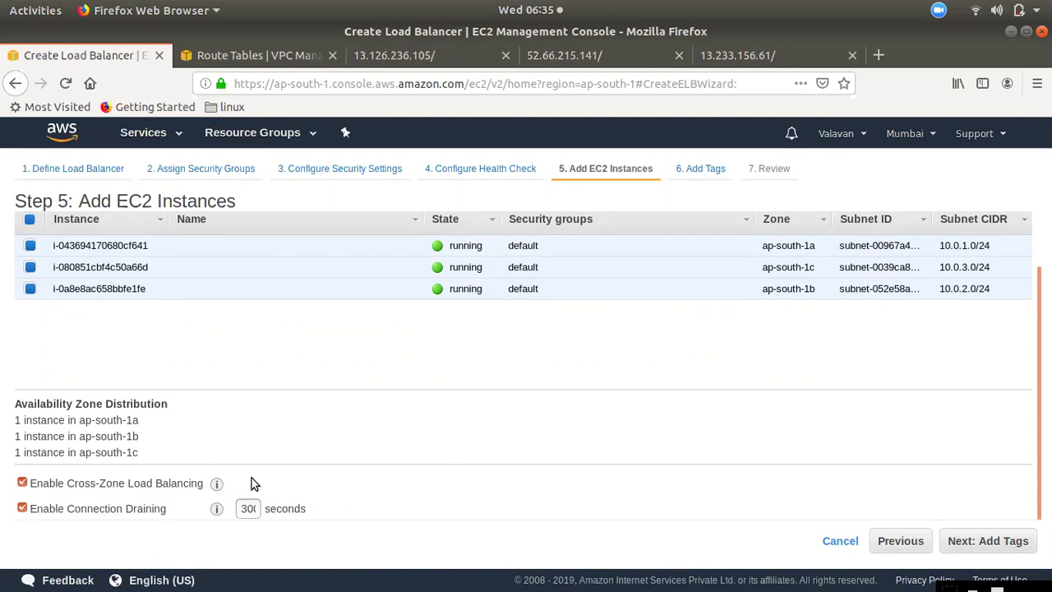
# - Tag the load balancer with key Name and value Classic-elb, and try to create it from the review page
pyautogui.click(983, 539)
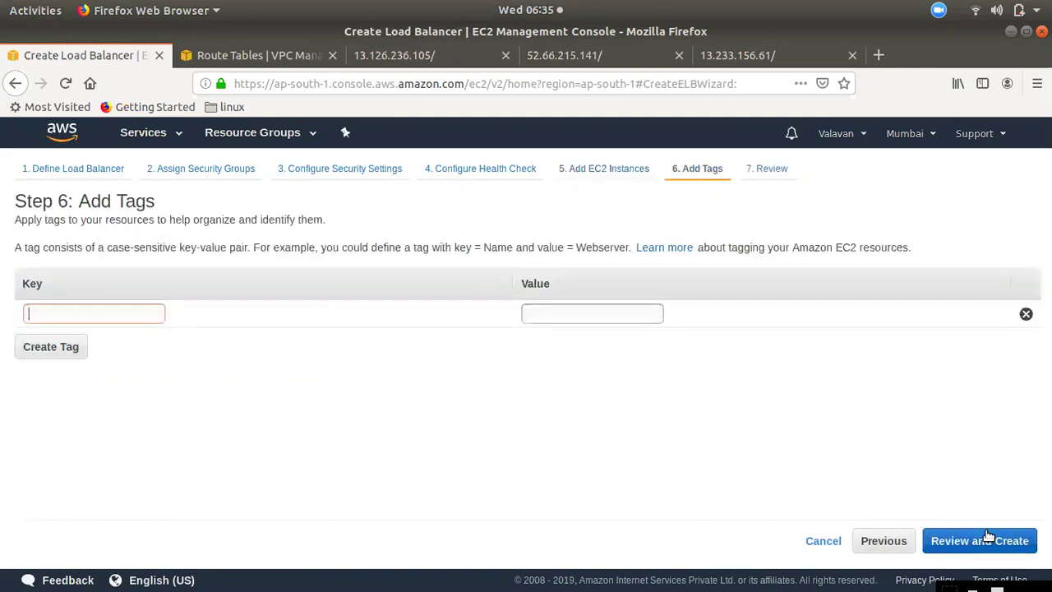
pyautogui.write('Name')
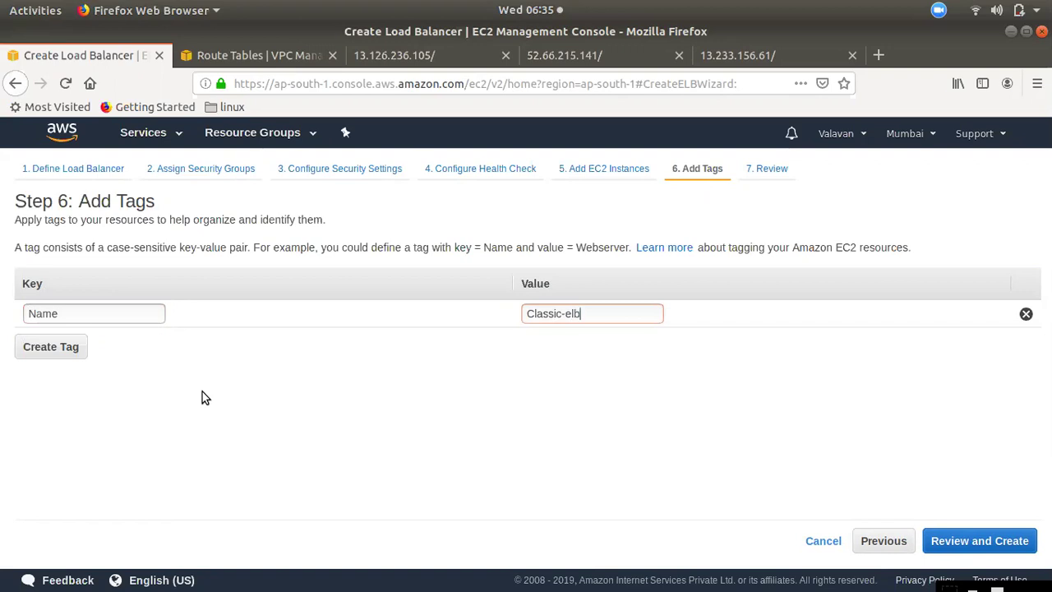
pyautogui.click(980, 546)
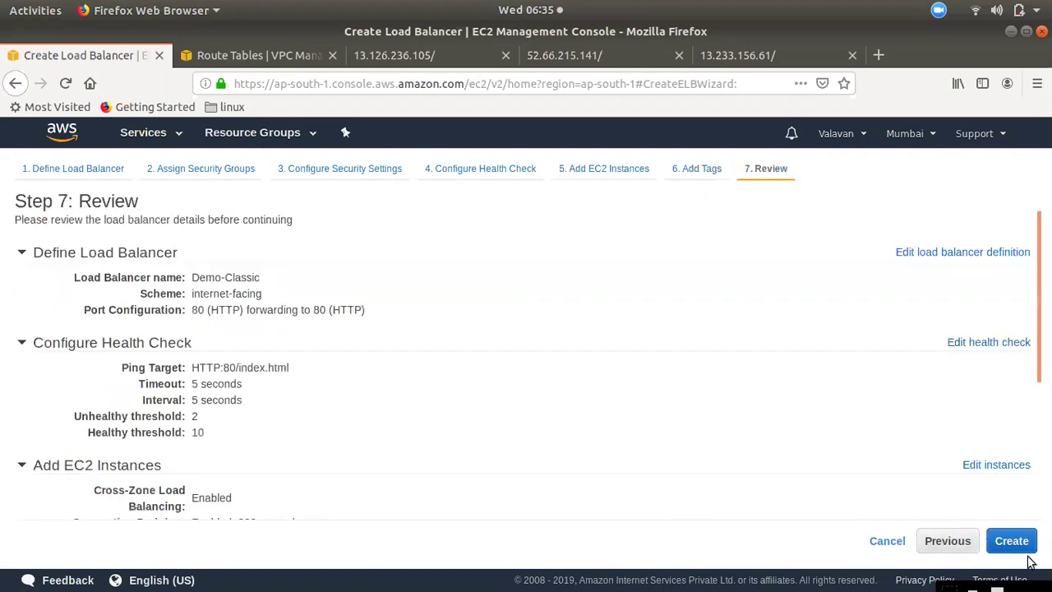
pyautogui.click(1024, 541)
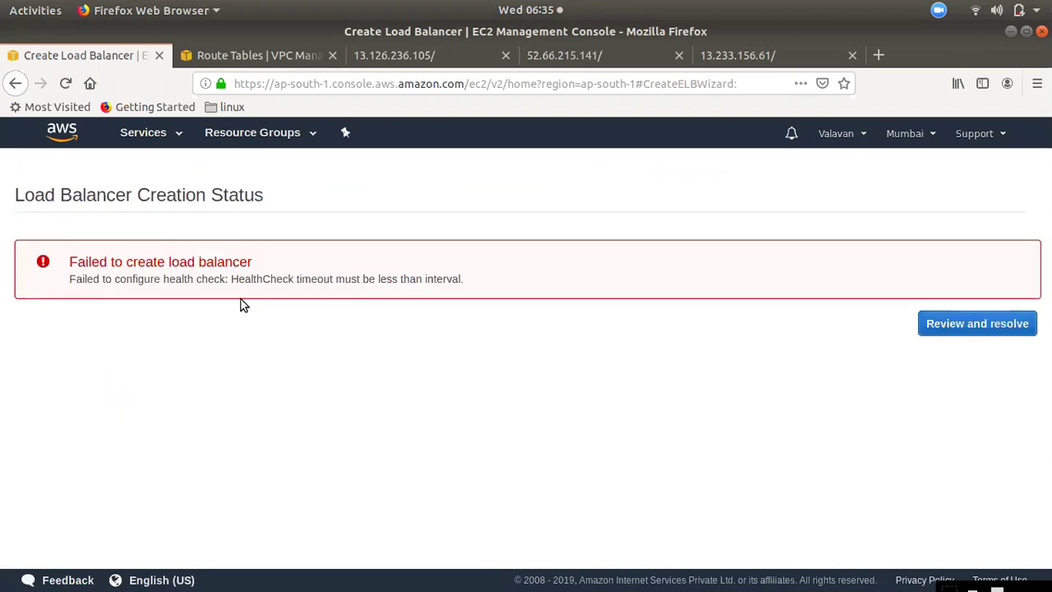
# - Go back to the health check settings from the review page and set the interval to 10 seconds
pyautogui.click(953, 323)
pyautogui.scroll(-5, 345, 440)
pyautogui.scroll(2, 548, 426)
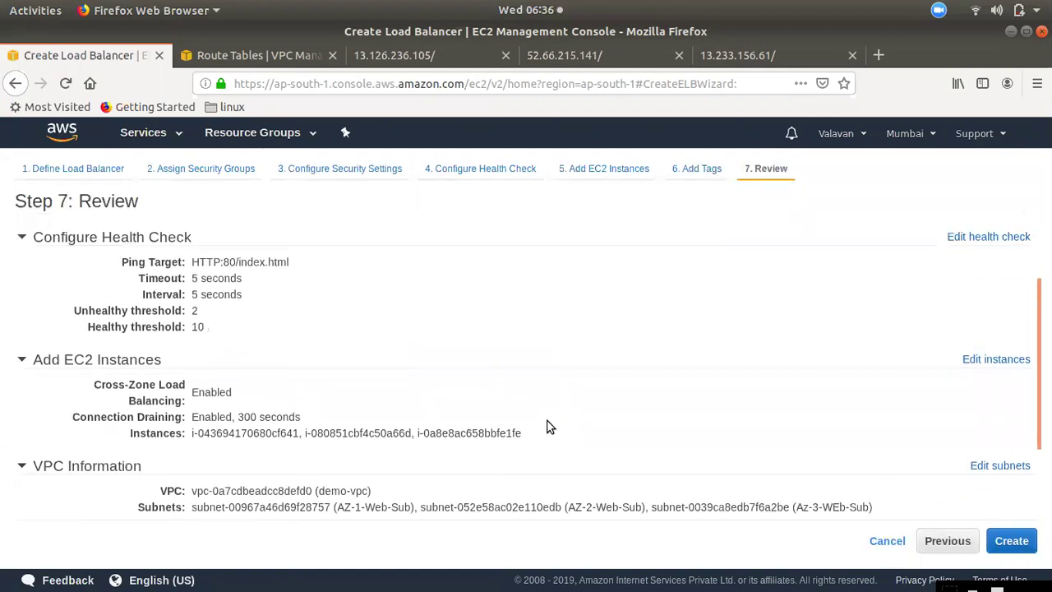
pyautogui.click(989, 237)
pyautogui.moveTo(225, 424); pyautogui.dragTo(162, 413)
pyautogui.write('10')
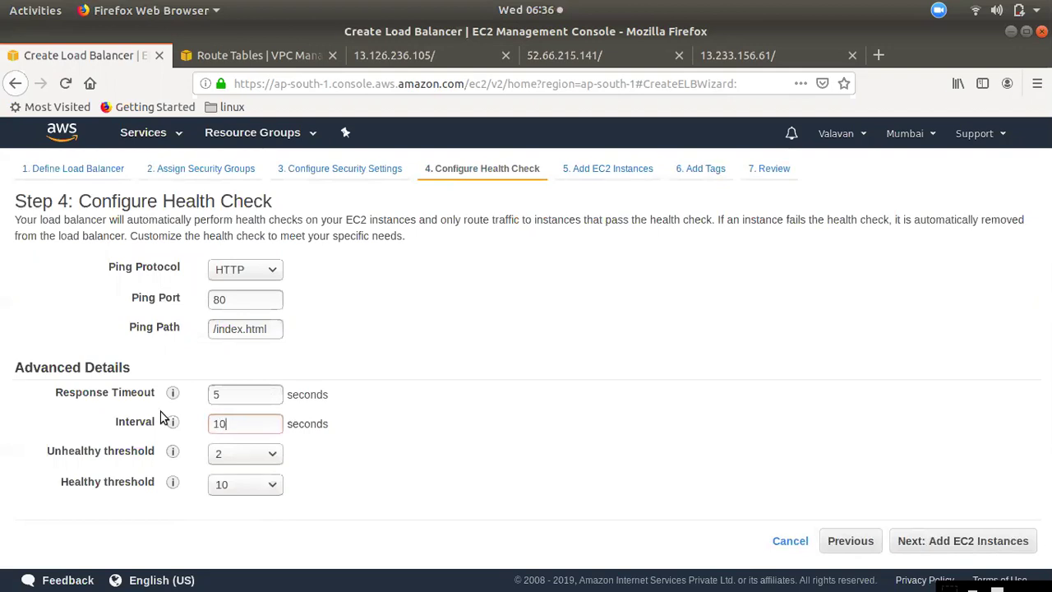
# - Accept the existing instance and tag settings, create the Demo-Classic load balancer, and return to the load balancer list
pyautogui.click(1007, 542)
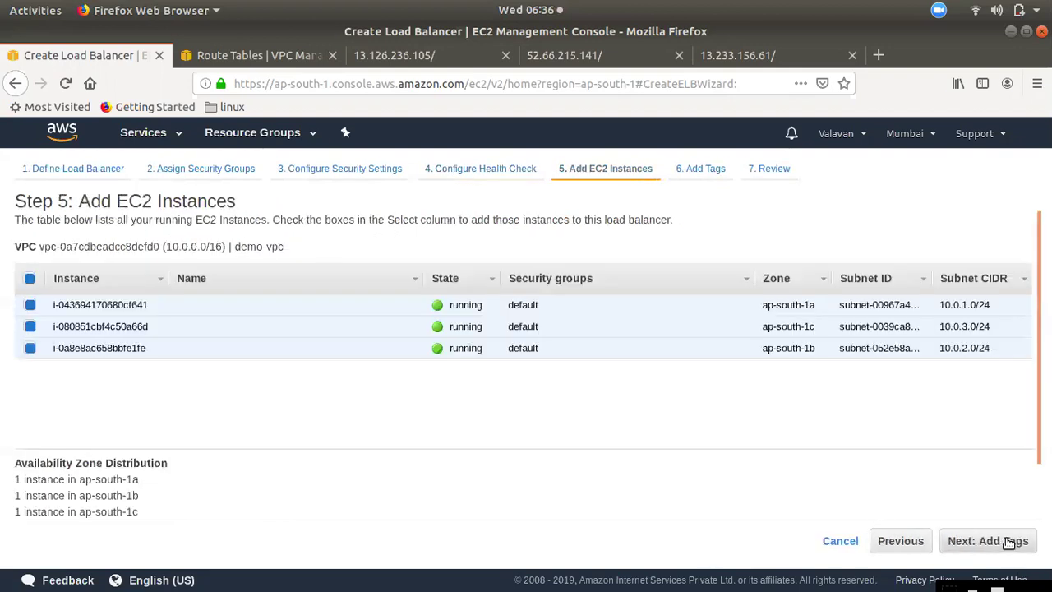
pyautogui.click(1009, 542)
pyautogui.click(1009, 542)
pyautogui.click(1008, 541)
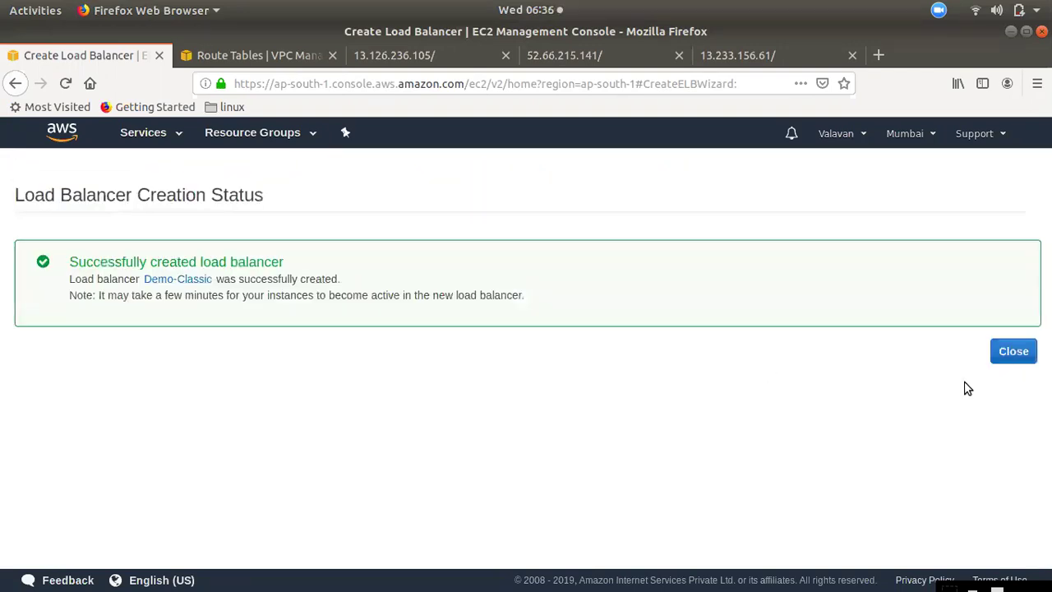
pyautogui.click(1019, 357)
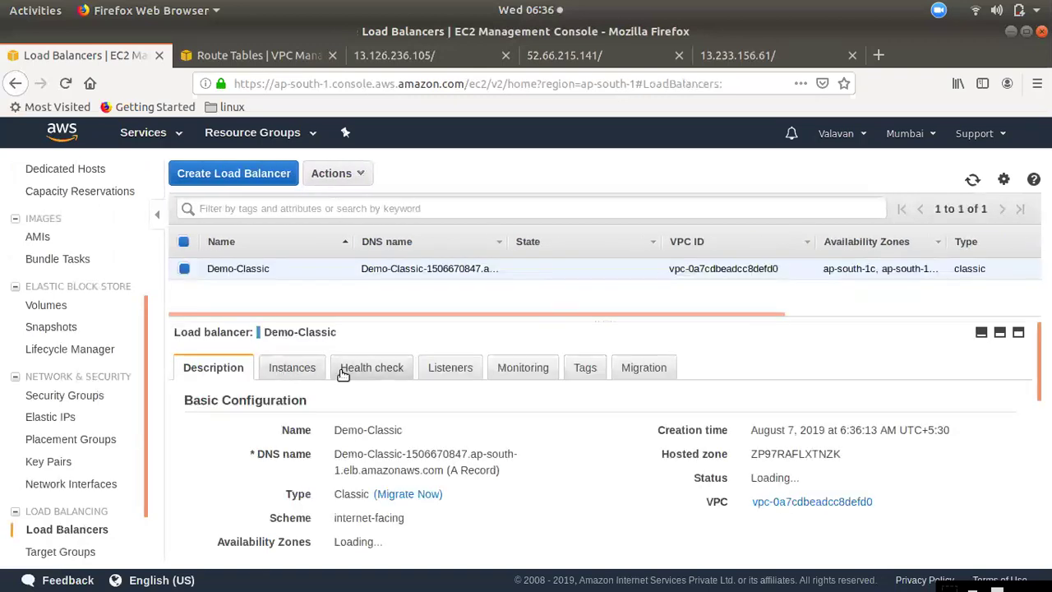
# - Copy Demo-Classic's DNS name from its basic configuration and open it in a new browser tab
pyautogui.scroll(-2, 456, 518)
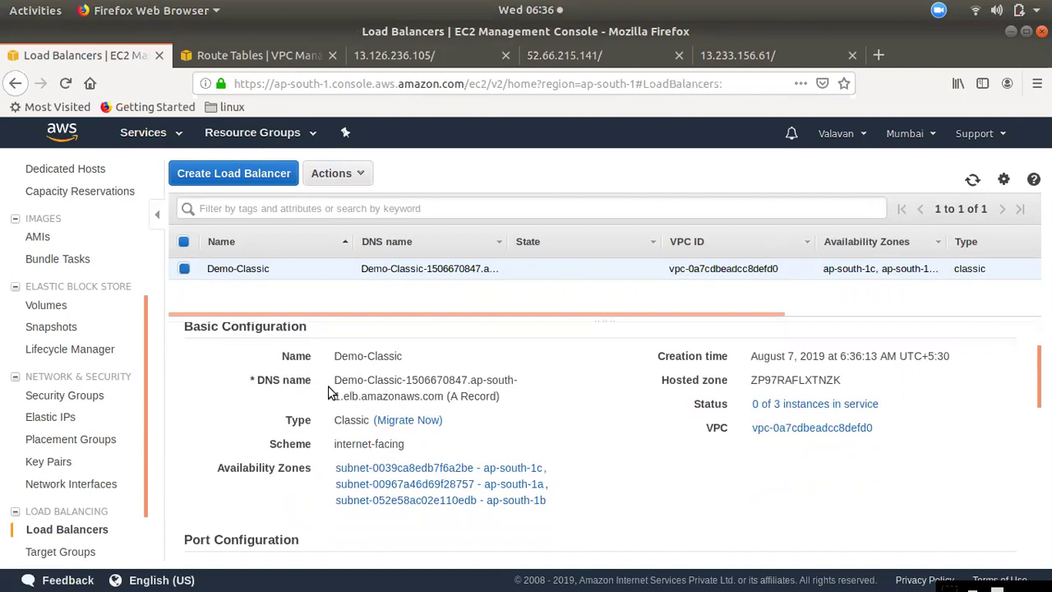
pyautogui.moveTo(335, 379); pyautogui.dragTo(446, 396)
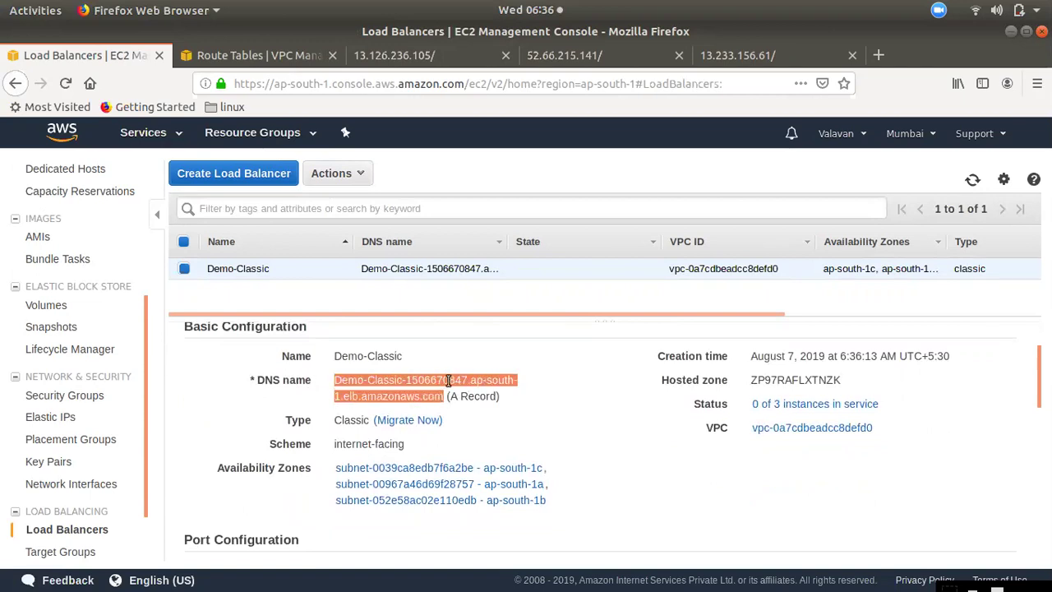
pyautogui.rightClick(448, 379)
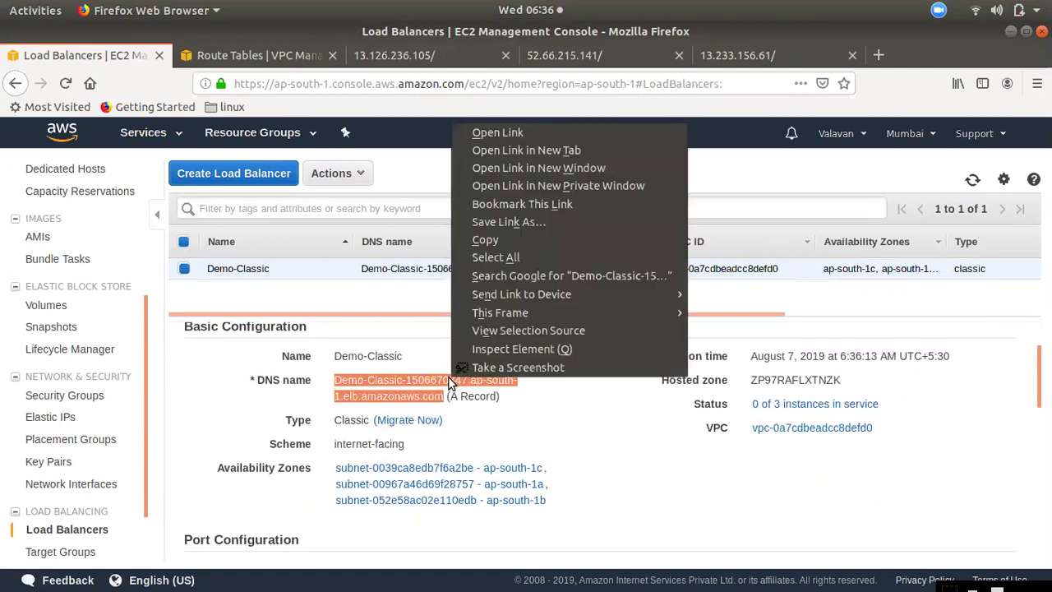
pyautogui.click(503, 240)
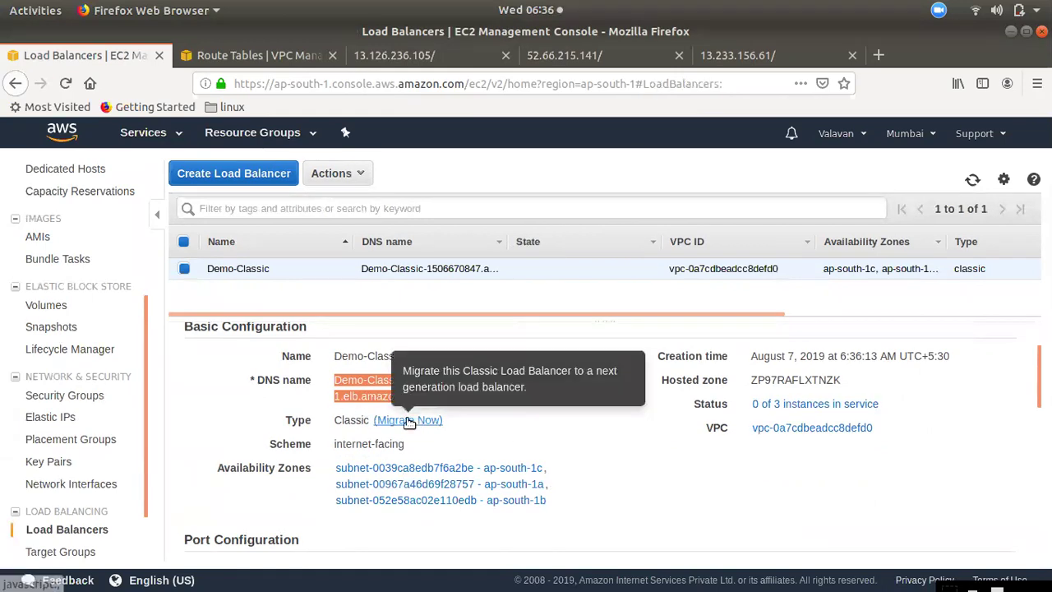
pyautogui.moveTo(340, 382); pyautogui.dragTo(450, 395)
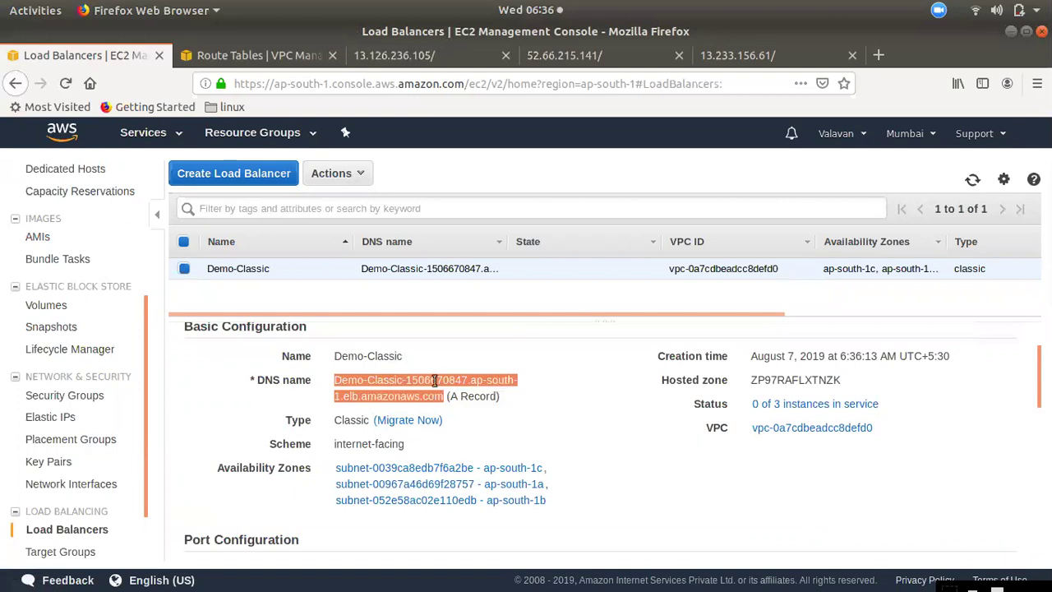
pyautogui.rightClick(444, 376)
pyautogui.click(506, 235)
pyautogui.click(878, 54)
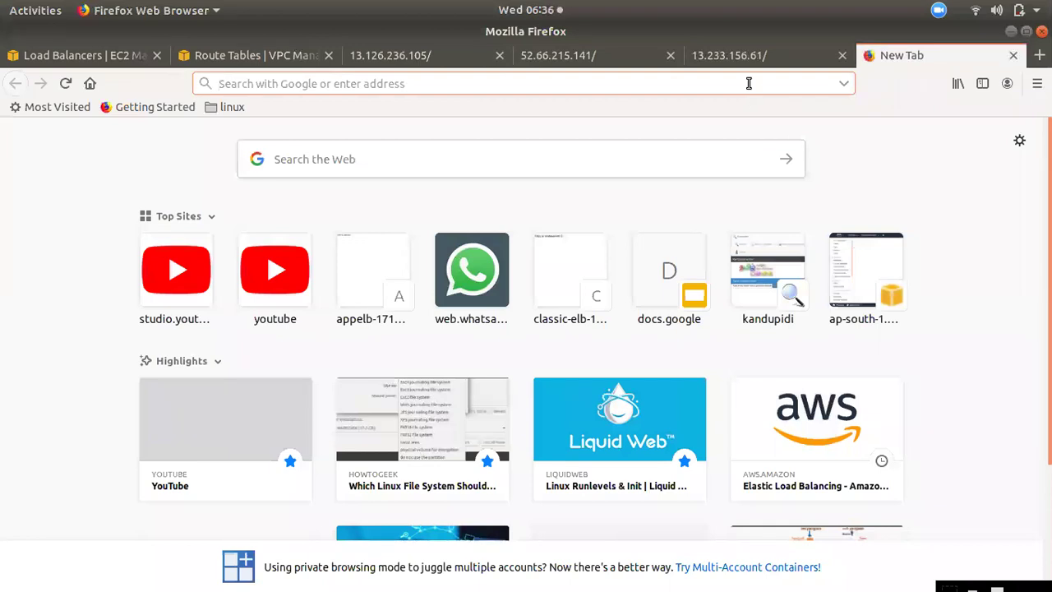
pyautogui.hotkey('ctrl', 'v')
pyautogui.press('Return')
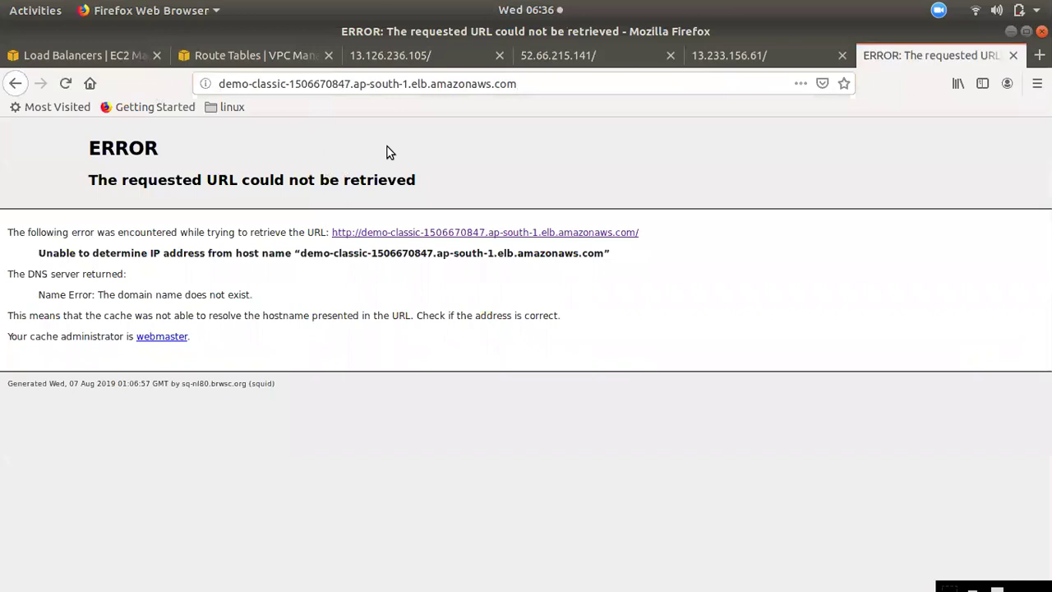
# - Return to the load balancer list and check the registration status of Demo-Classic's three instances, refreshing the list to update it
pyautogui.click(99, 55)
pyautogui.scroll(2, 419, 396)
pyautogui.scroll(1, 419, 396)
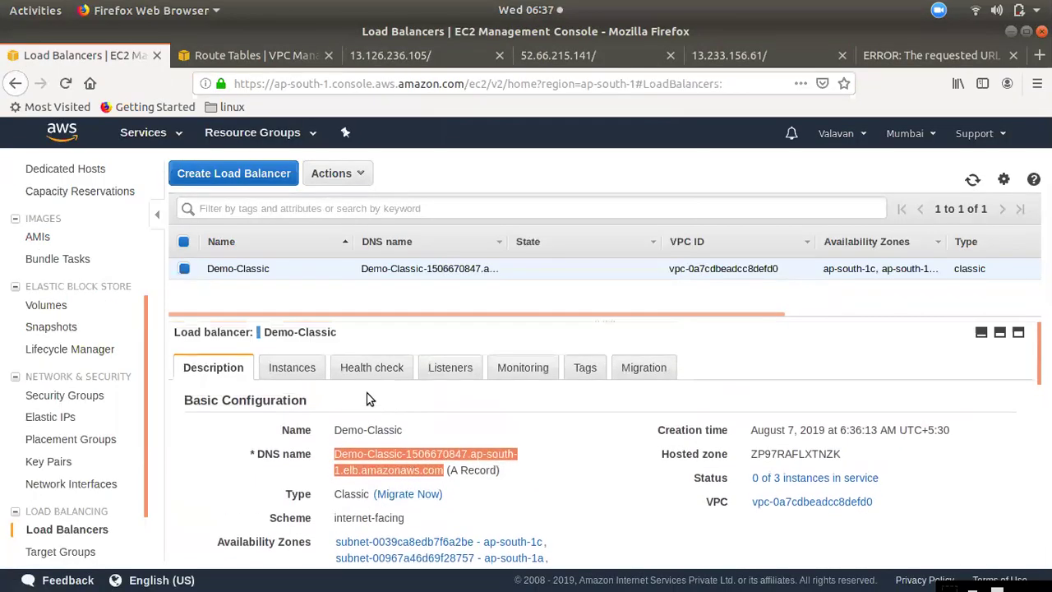
pyautogui.click(273, 371)
pyautogui.scroll(-2, 849, 524)
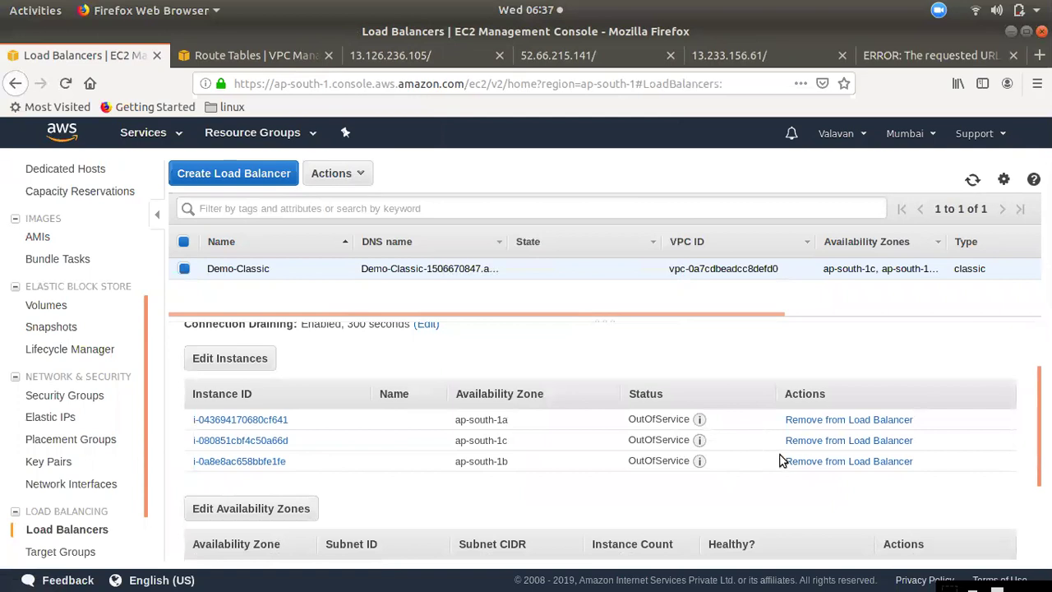
pyautogui.click(973, 181)
pyautogui.click(972, 181)
pyautogui.moveTo(701, 423)
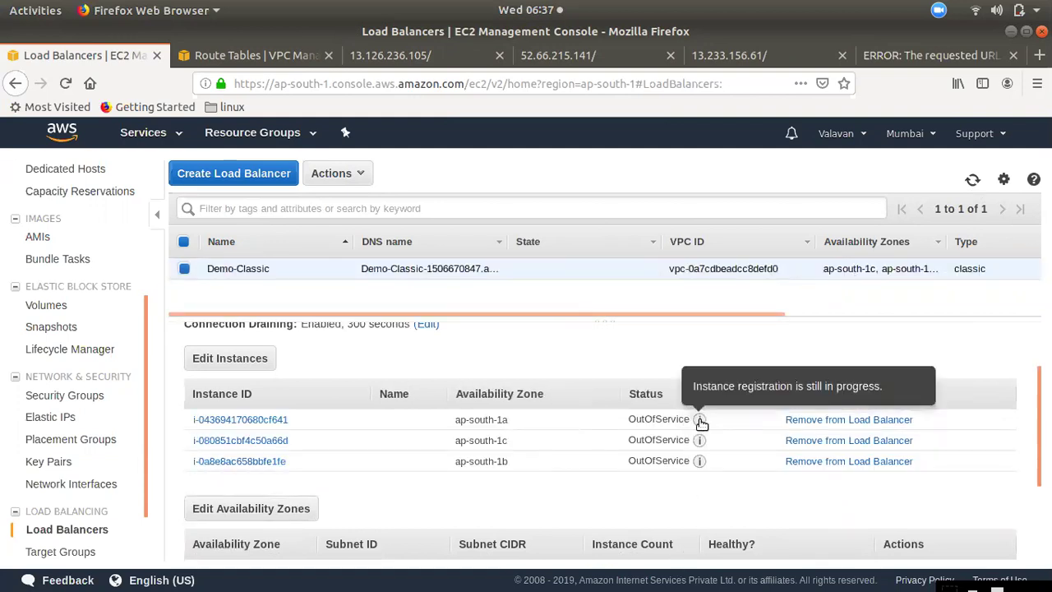
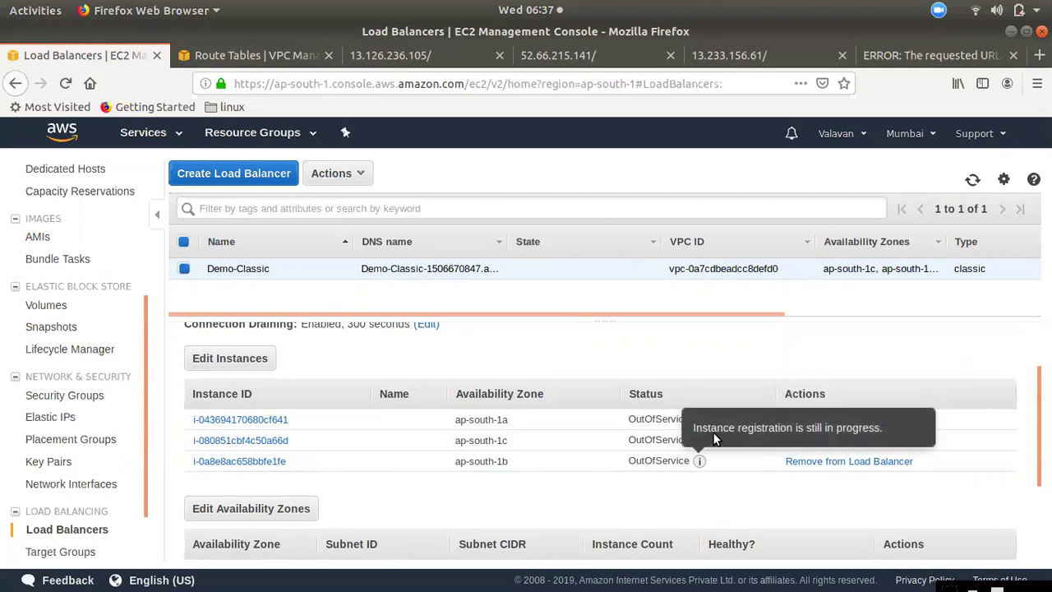
pyautogui.click(972, 180)
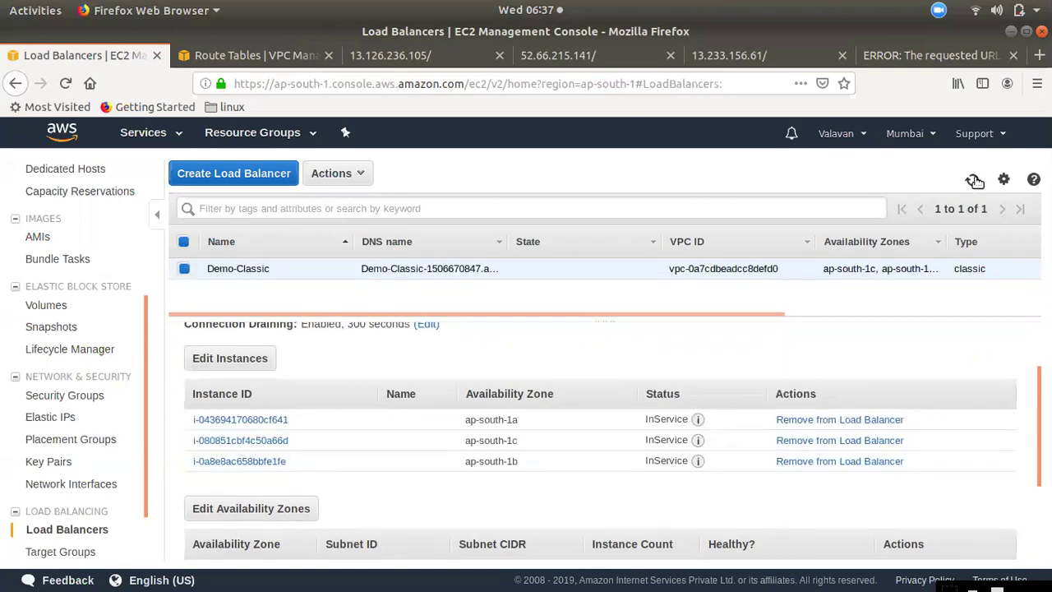
# - Reload demo-classic-1506670847.ap-south-1.elb.amazonaws.com twice in the browser tab showing the retrieval error
pyautogui.click(928, 57)
pyautogui.click(680, 89)
pyautogui.press('Return')
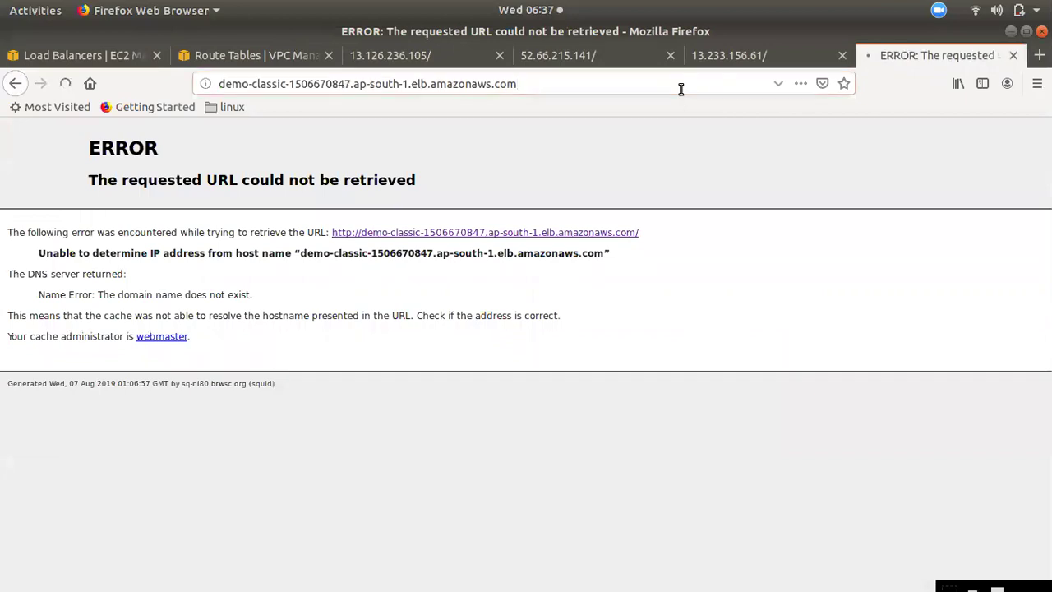
pyautogui.click(681, 88)
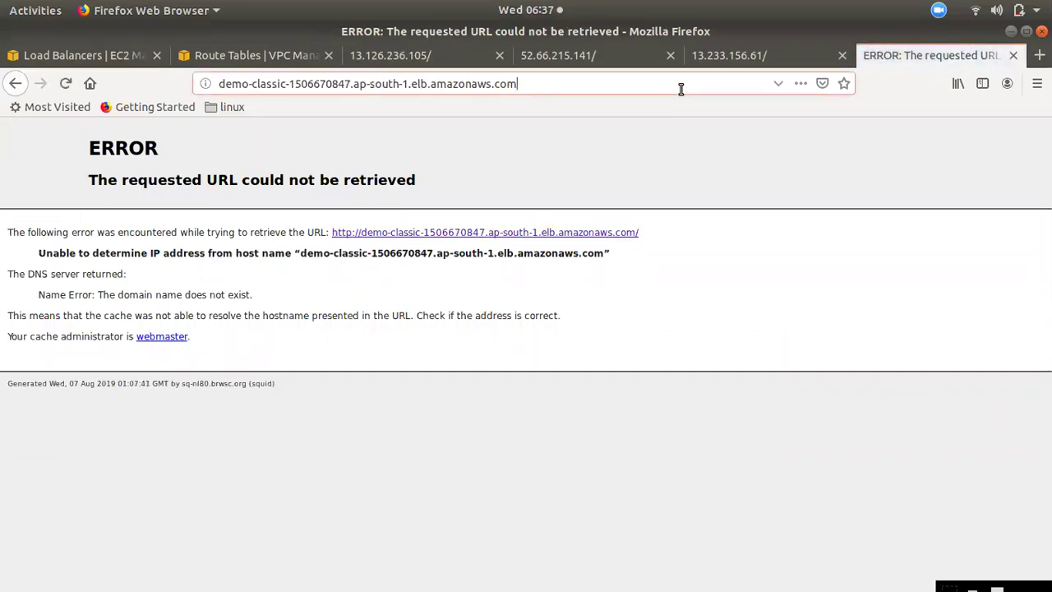
pyautogui.press('Return')
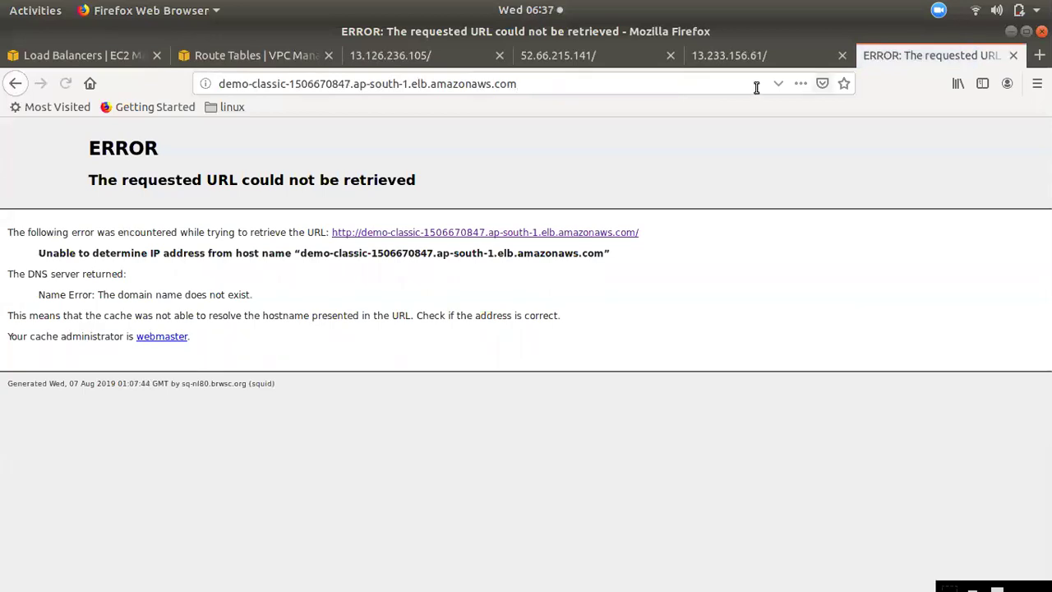
# - Open Demo-Classic-1506670847.ap-south-1.elb.amazonaws.com in a new browser tab
pyautogui.click(1039, 55)
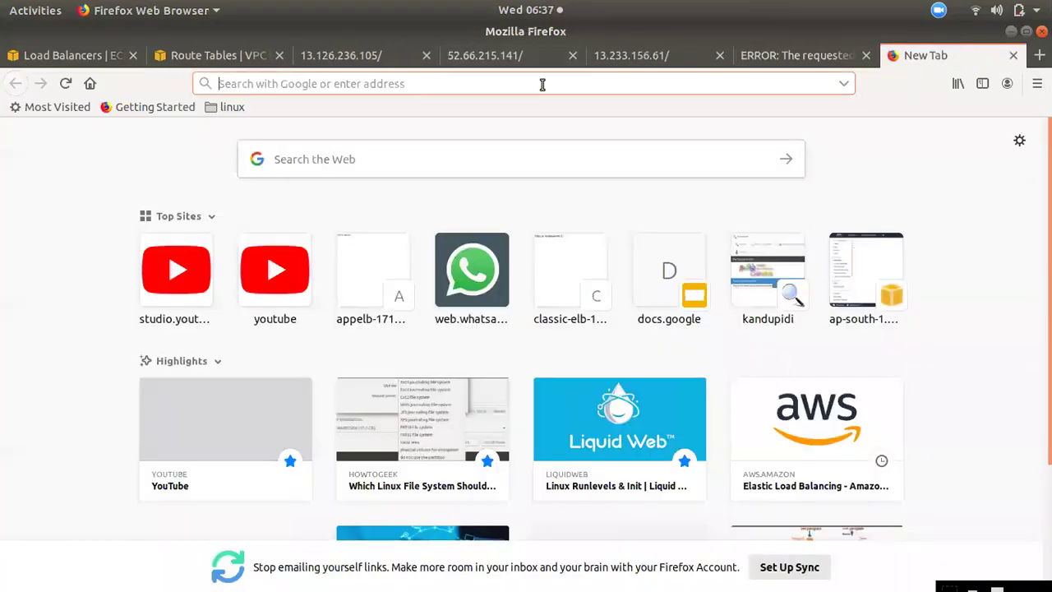
pyautogui.write('Demo-Classic-1506670847.ap-south-1.elb.amazonaws.com')
pyautogui.press('Return')
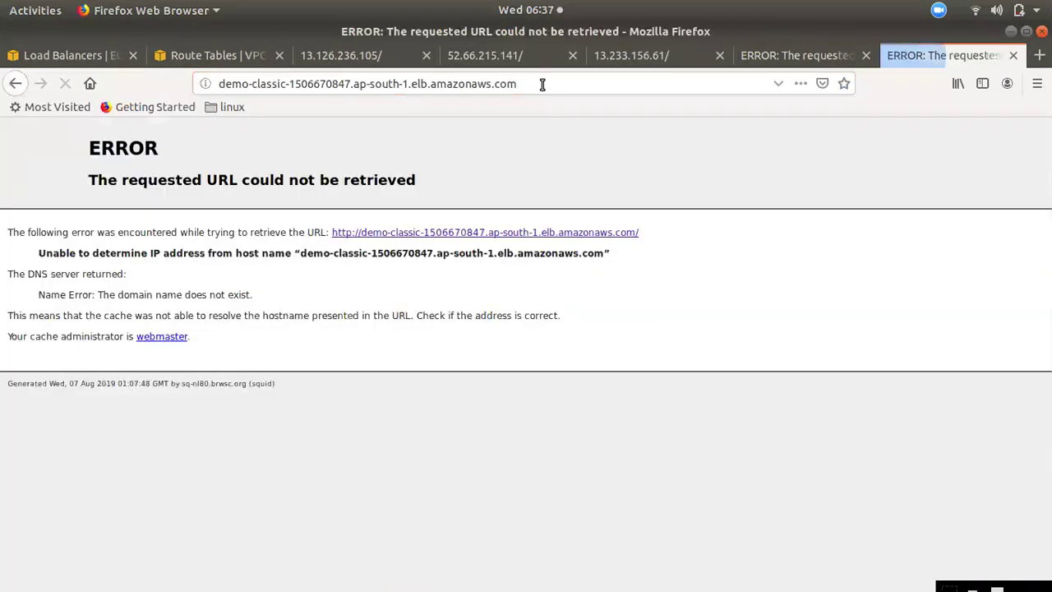
# - Refresh Demo-Classic's instance status in the load balancer list, and reload its DNS address twice in the newest browser tab
pyautogui.click(74, 57)
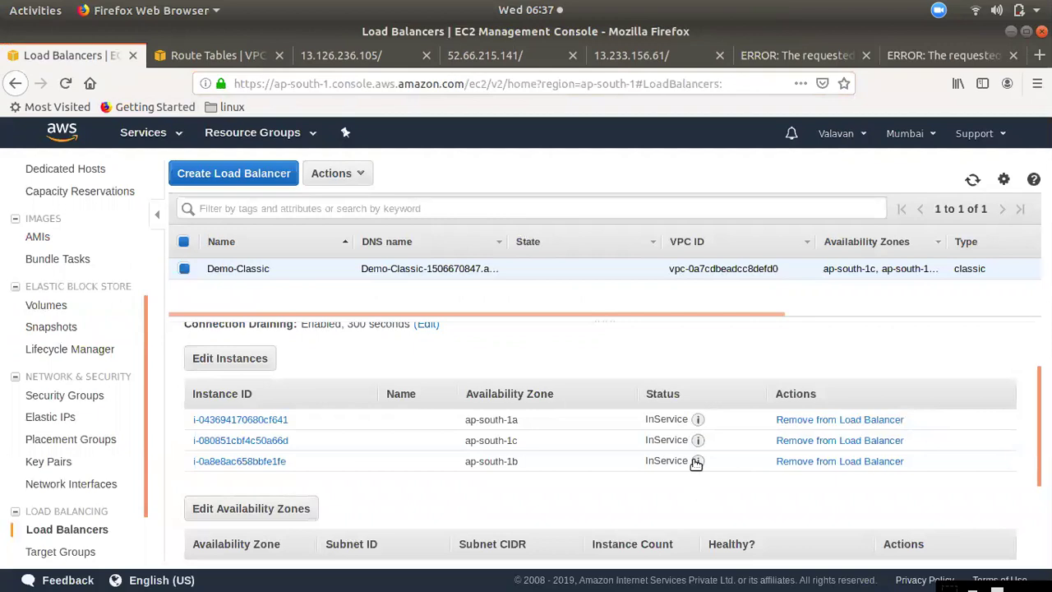
pyautogui.click(972, 179)
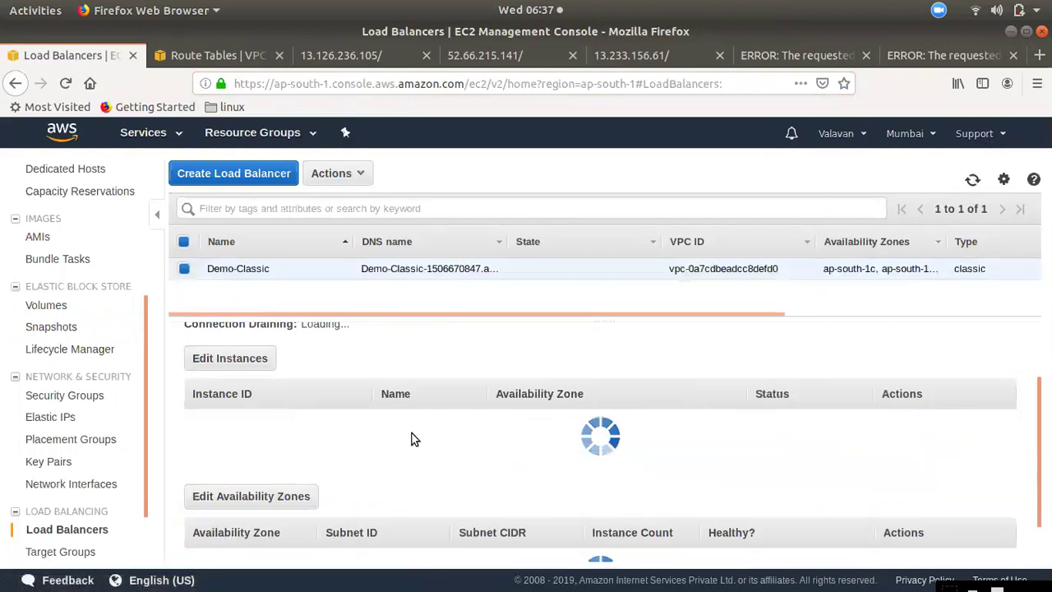
pyautogui.click(910, 51)
pyautogui.click(736, 82)
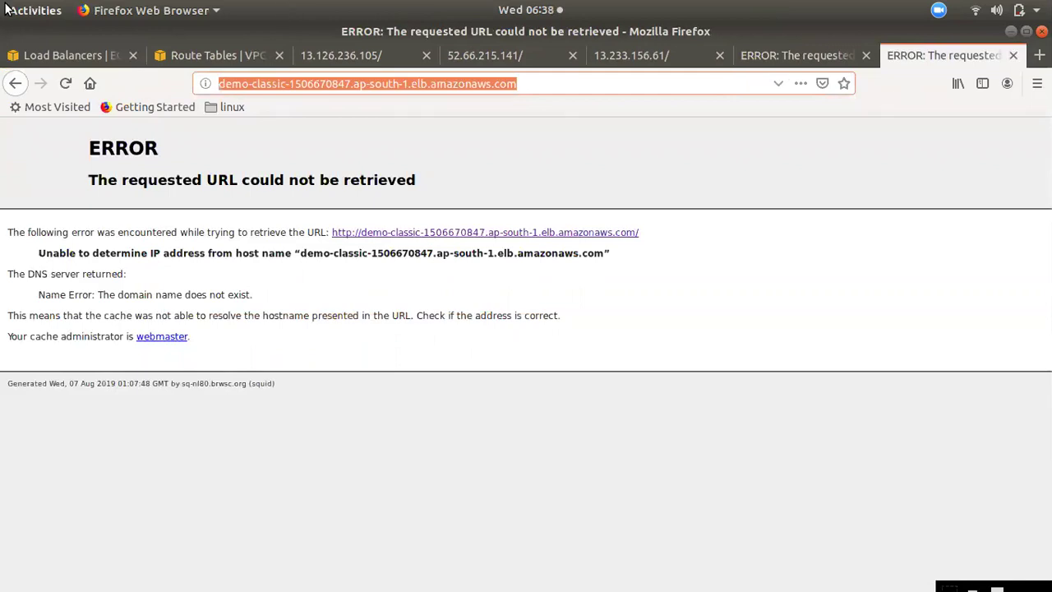
pyautogui.write('demo-classic-1506670847.ap-south-1.elb.amazonaws.com')
pyautogui.press('Return')
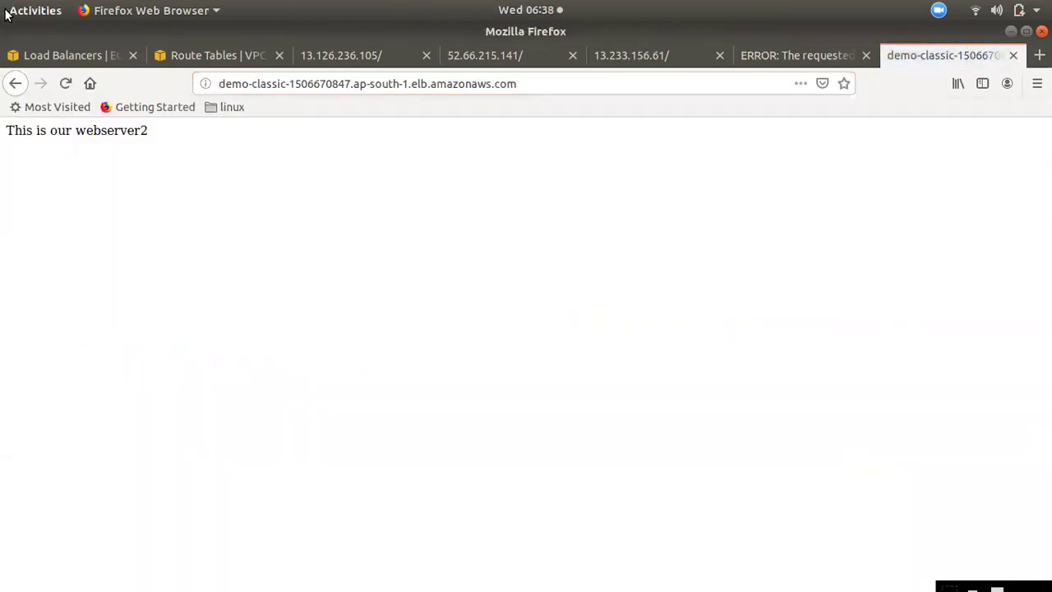
pyautogui.click(530, 83)
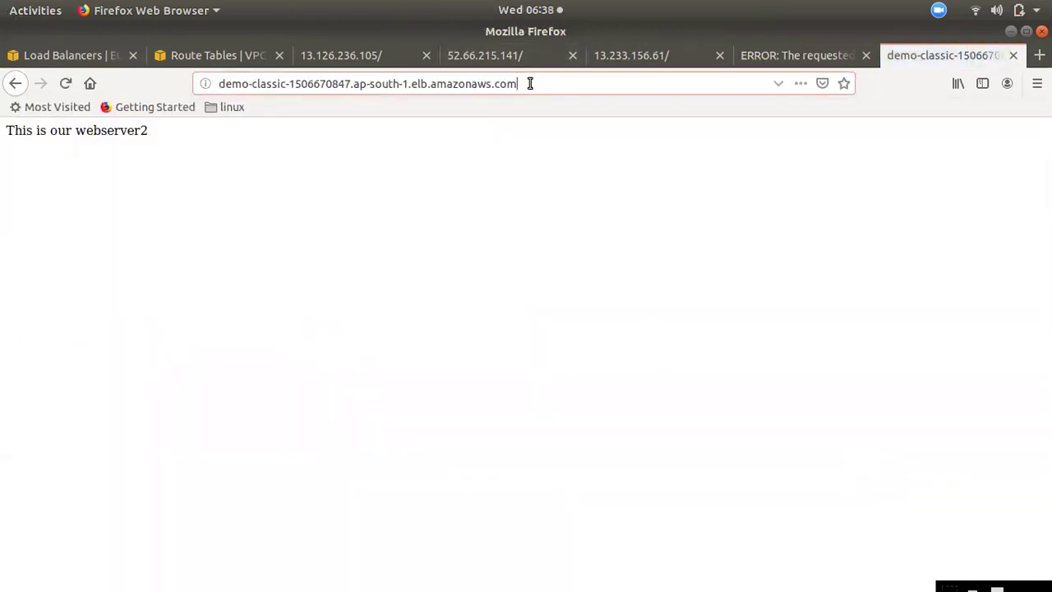
pyautogui.press('Return')
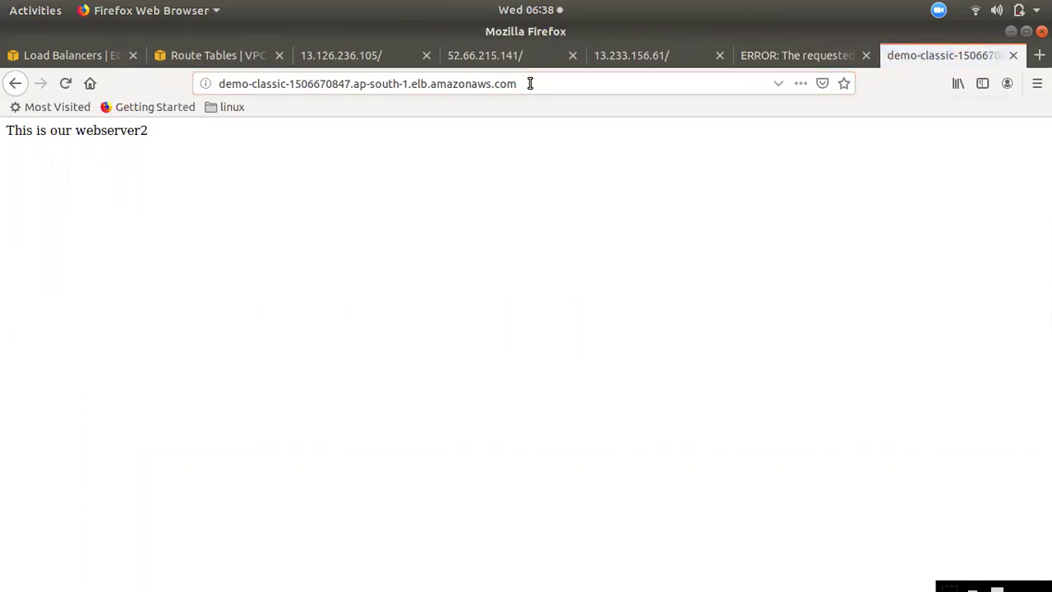
# - Reload the load balancer address in the remaining error tab and open the same address in another new tab
pyautogui.click(788, 53)
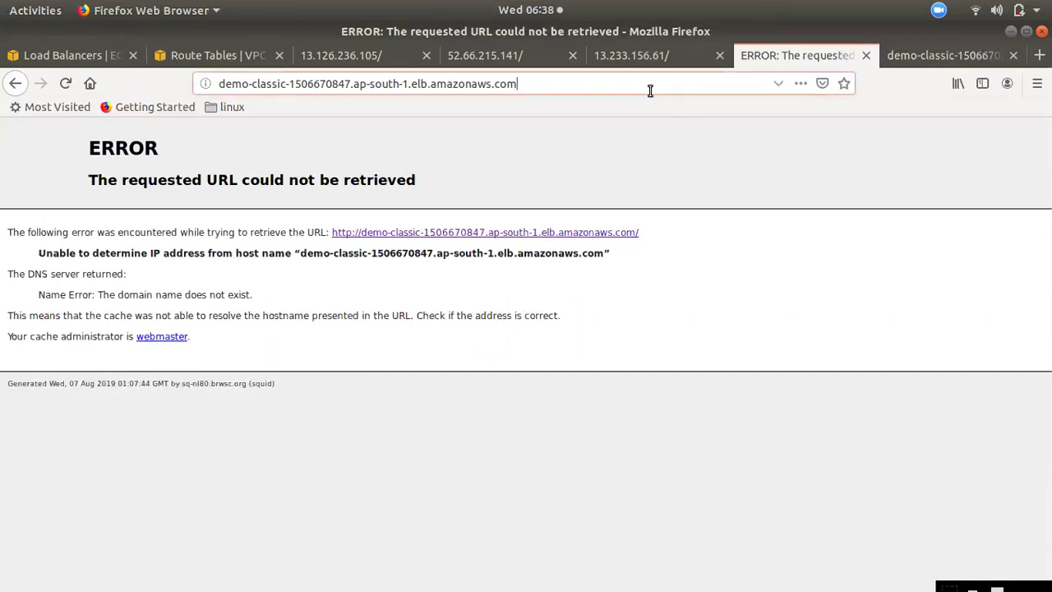
pyautogui.press('Return')
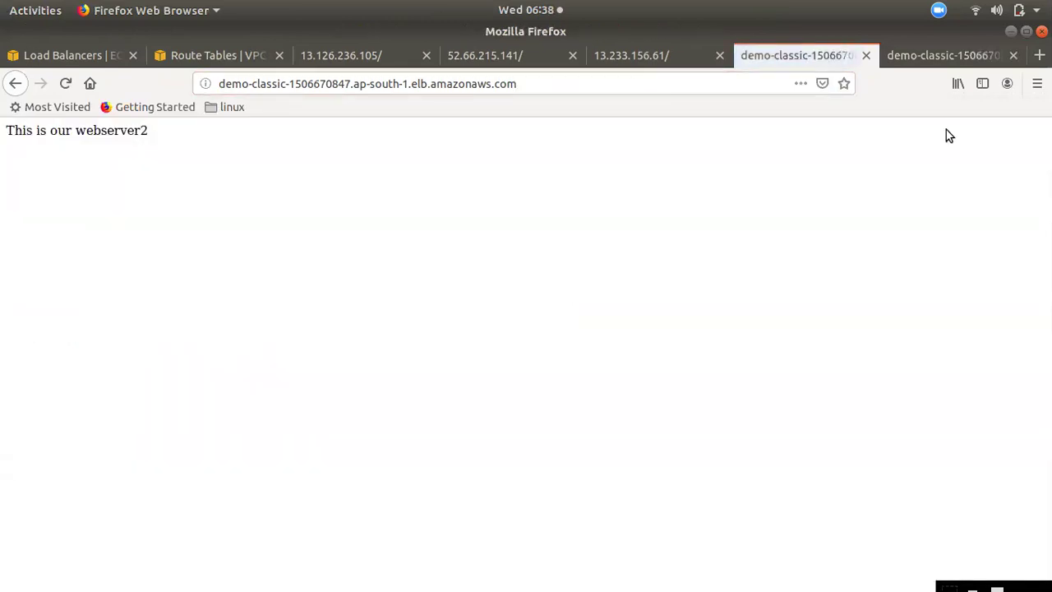
pyautogui.hotkey('ctrl', 't')
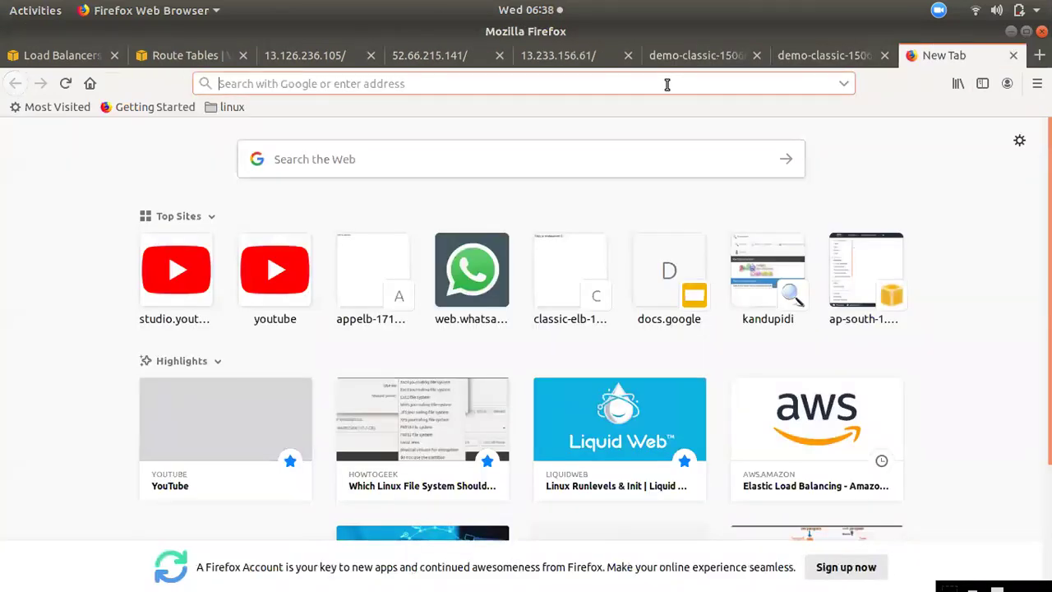
pyautogui.write('demo-classic-1506670847.ap-south-1.elb.amazonaws.com')
pyautogui.press('Return')
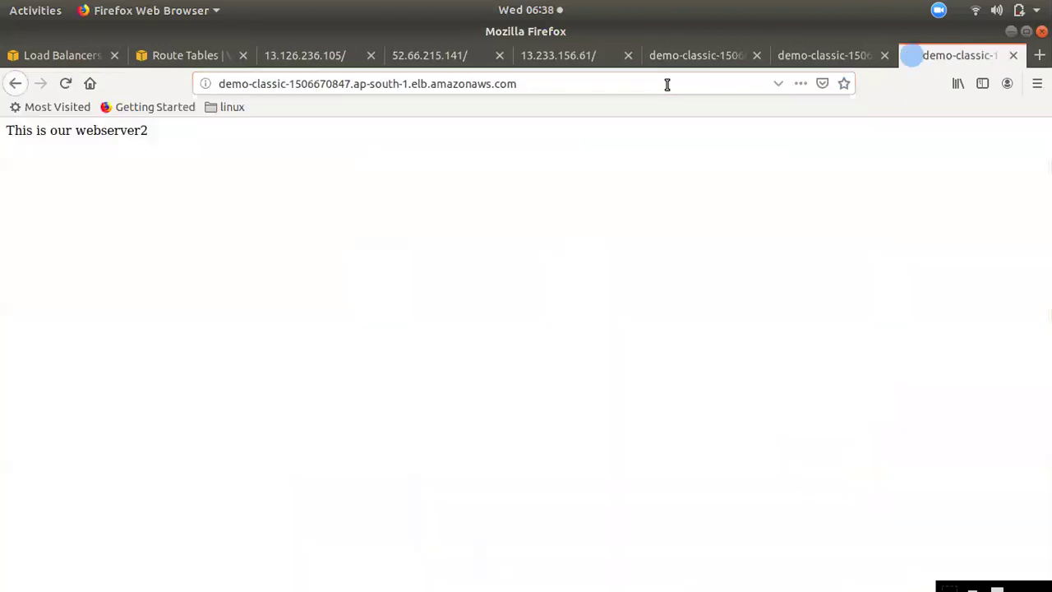
# - Request the load balancer address two more times in the newest tab to test traffic distribution
pyautogui.click(666, 84)
pyautogui.press('Return')
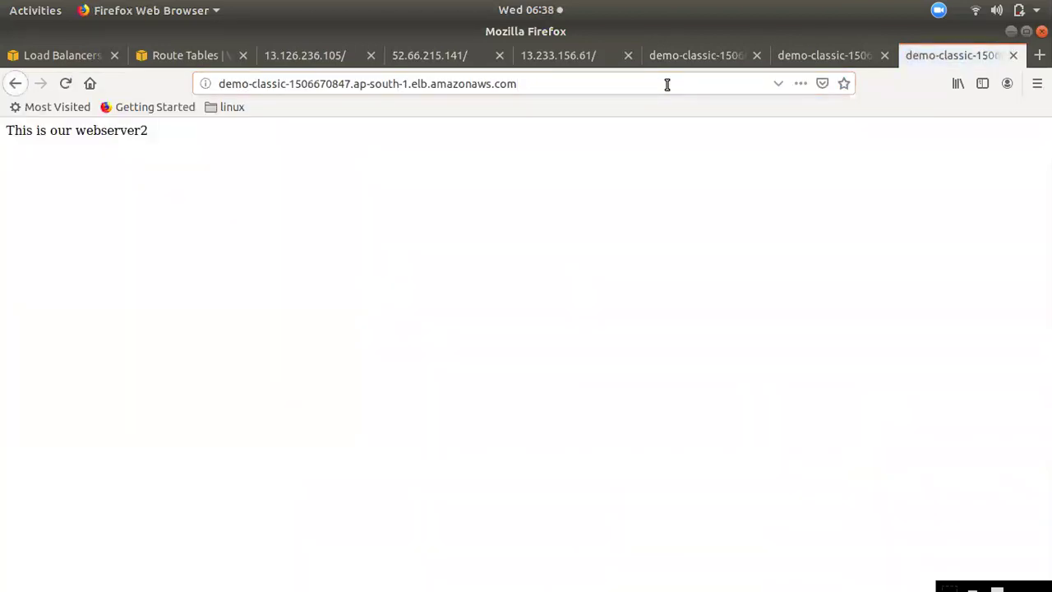
pyautogui.click(667, 84)
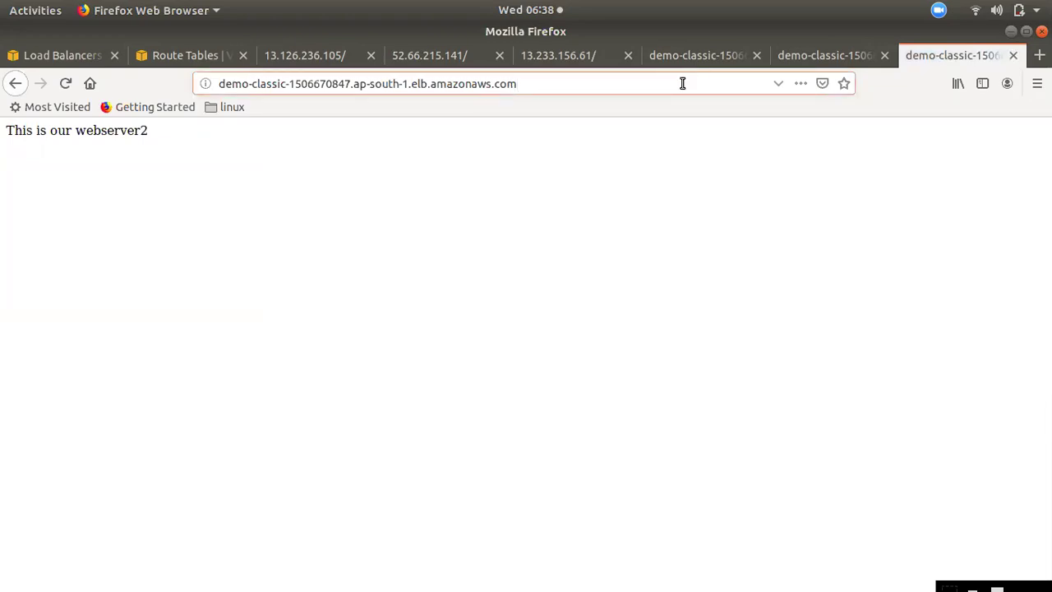
pyautogui.press('Return')
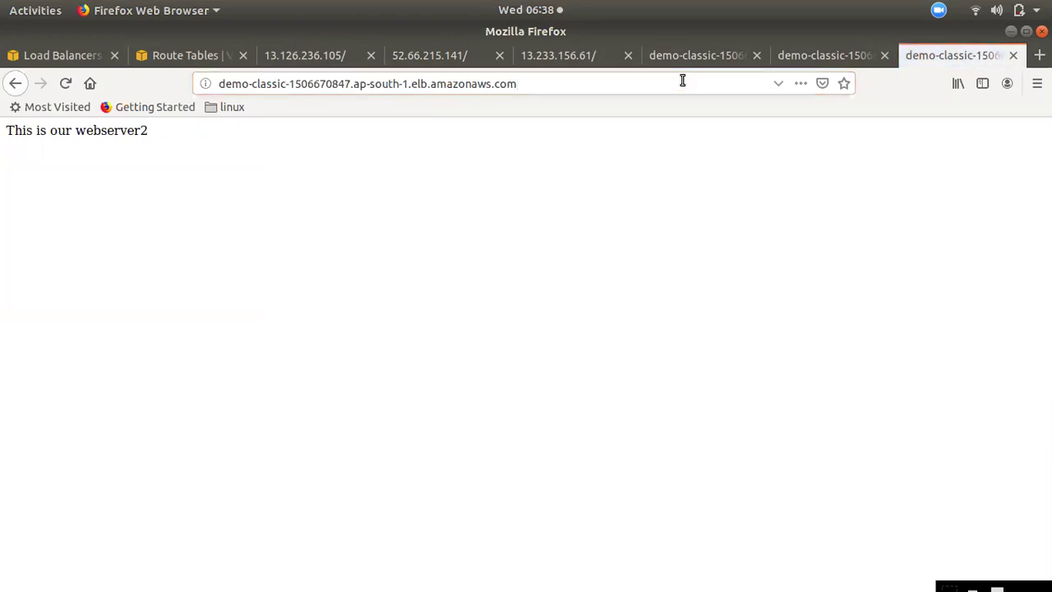
# - Open Demo-Classic-1506670847.ap-south-1.elb.amazonaws.com in two additional browser tabs
pyautogui.click(1039, 55)
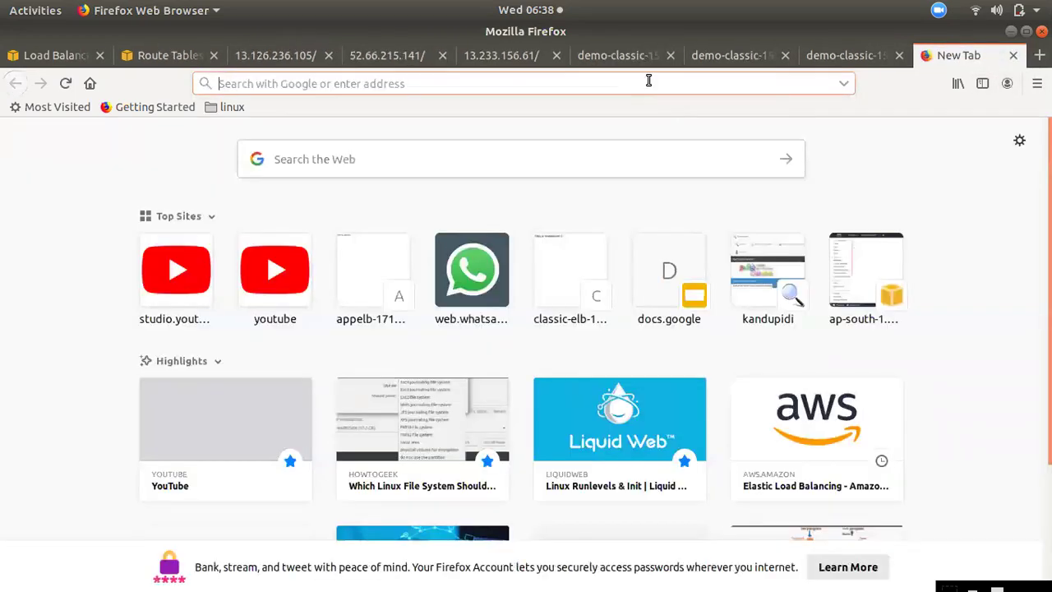
pyautogui.write('Demo-Classic-1506670847.ap-south-1.elb.amazonaws.com')
pyautogui.press('Return')
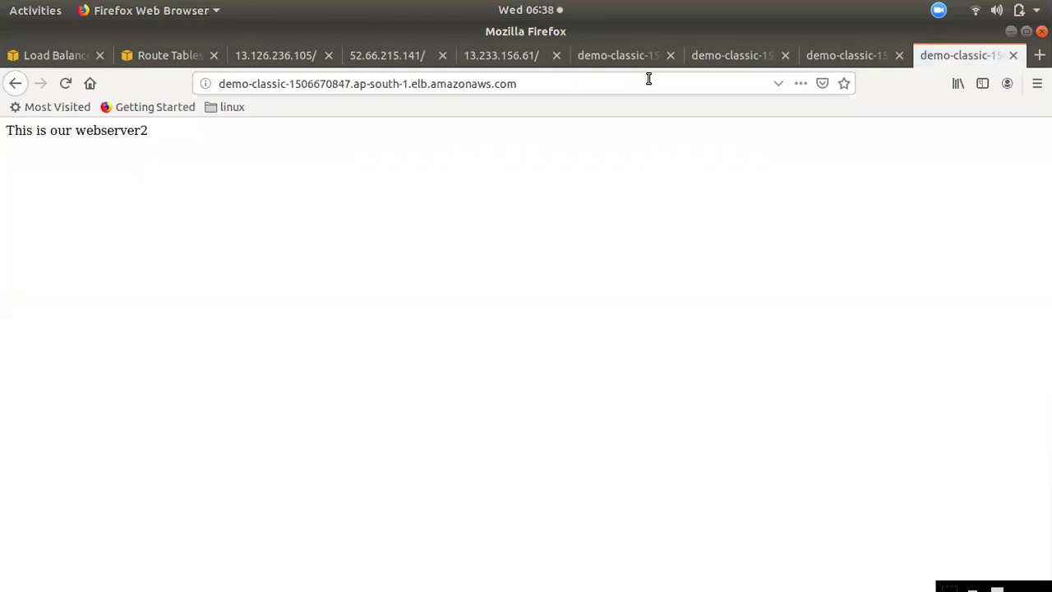
pyautogui.click(1038, 55)
pyautogui.write('Demo-classic-1506670847.ap-south-1.elb.amazonaws.com')
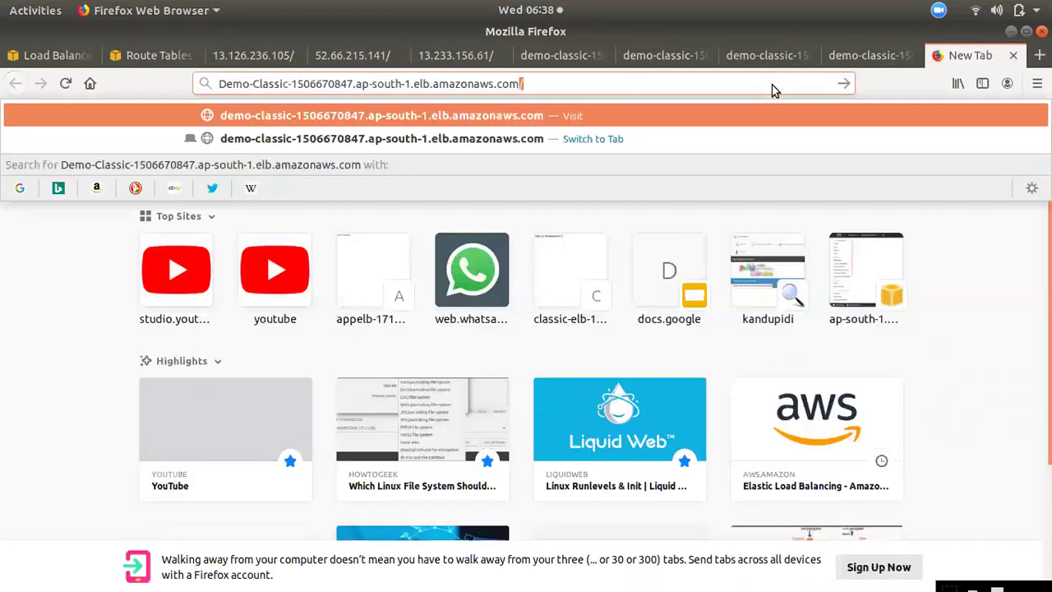
pyautogui.press('Return')
# - Go back through the earlier load balancer tabs and repeatedly reload the DNS address to check which web server responds
pyautogui.click(762, 64)
pyautogui.click(725, 74)
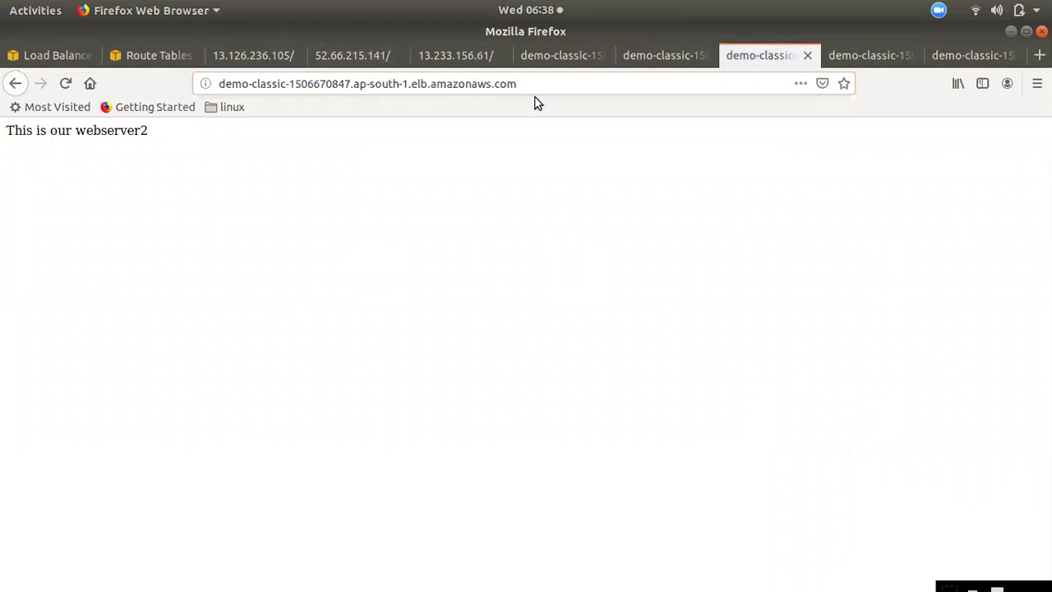
pyautogui.click(640, 66)
pyautogui.click(627, 84)
pyautogui.press('Return')
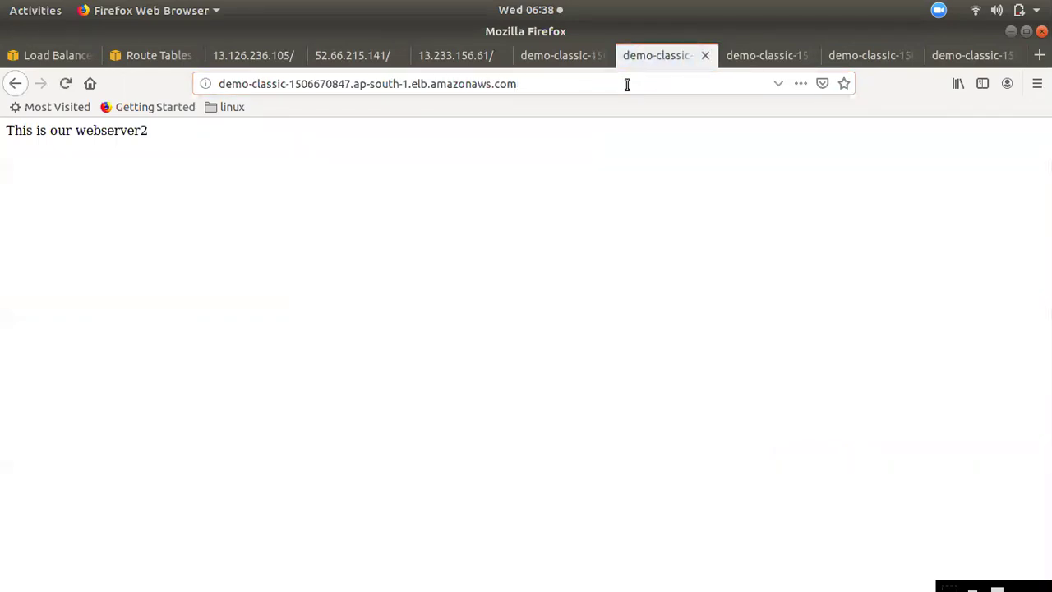
pyautogui.click(571, 56)
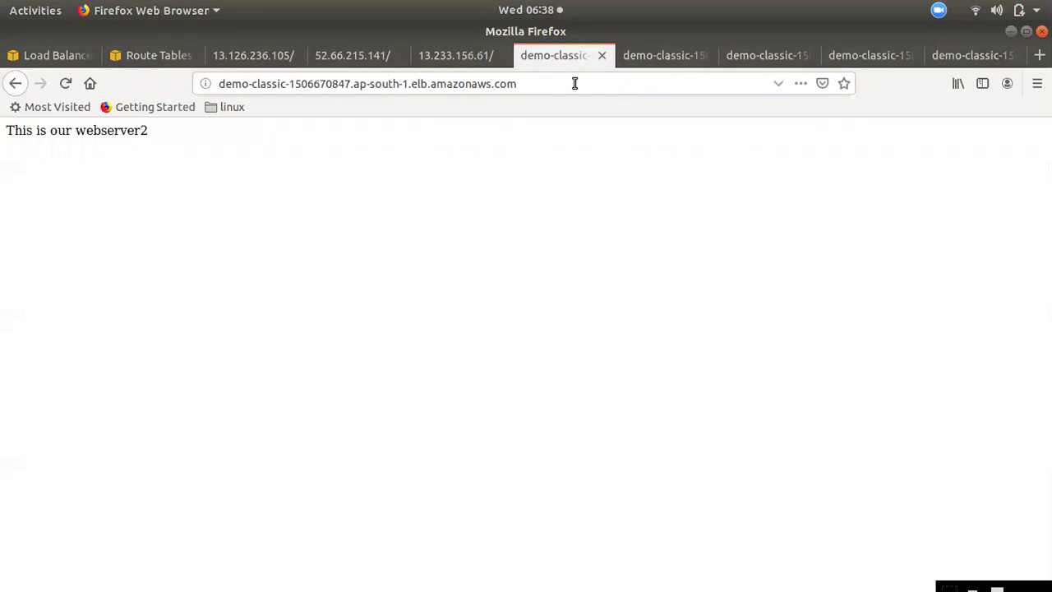
pyautogui.click(575, 83)
pyautogui.press('Return')
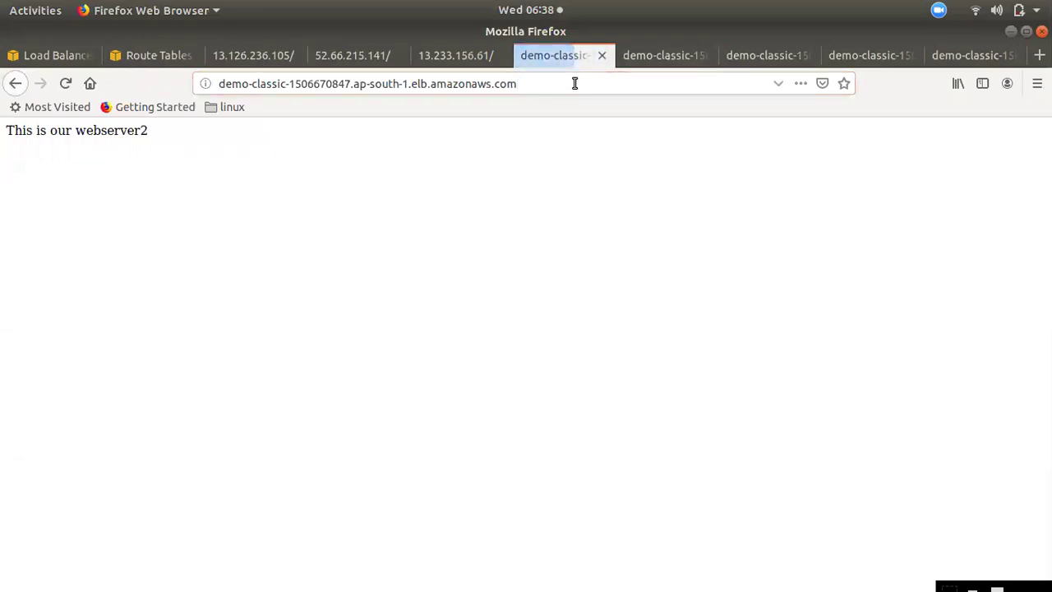
pyautogui.click(557, 83)
pyautogui.press('Return')
pyautogui.click(556, 83)
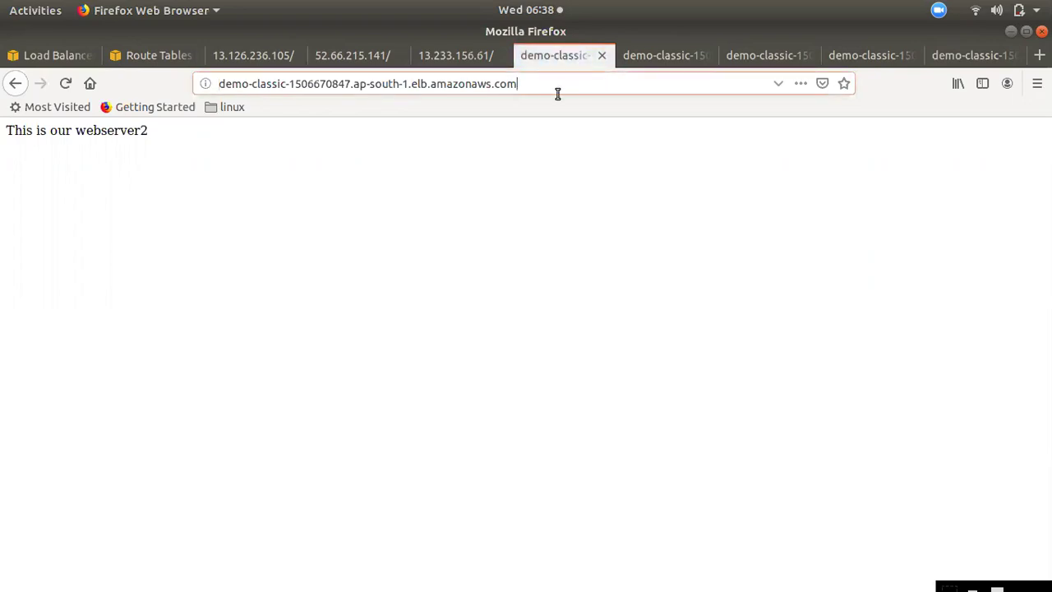